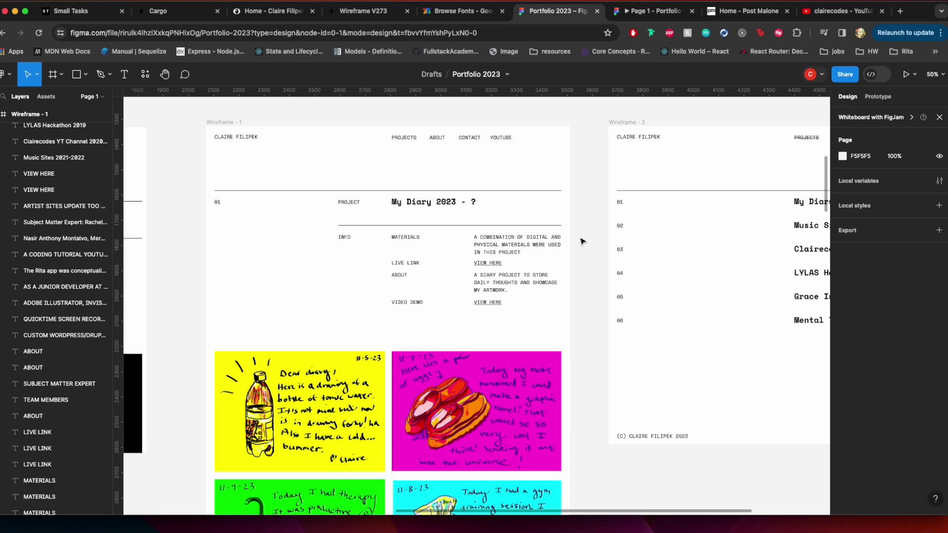
Zoom the Figma wireframe to 100% and pan around it
{"action": "scroll", "coordinate": [580, 270], "scroll_direction": "down", "scroll_amount": 10}
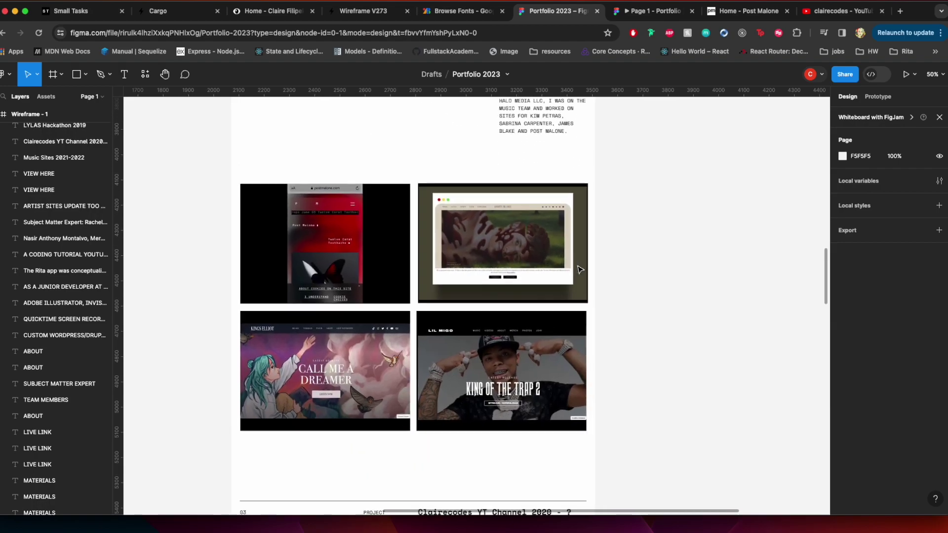
{"action": "scroll", "coordinate": [523, 246], "scroll_direction": "up", "scroll_amount": 15}
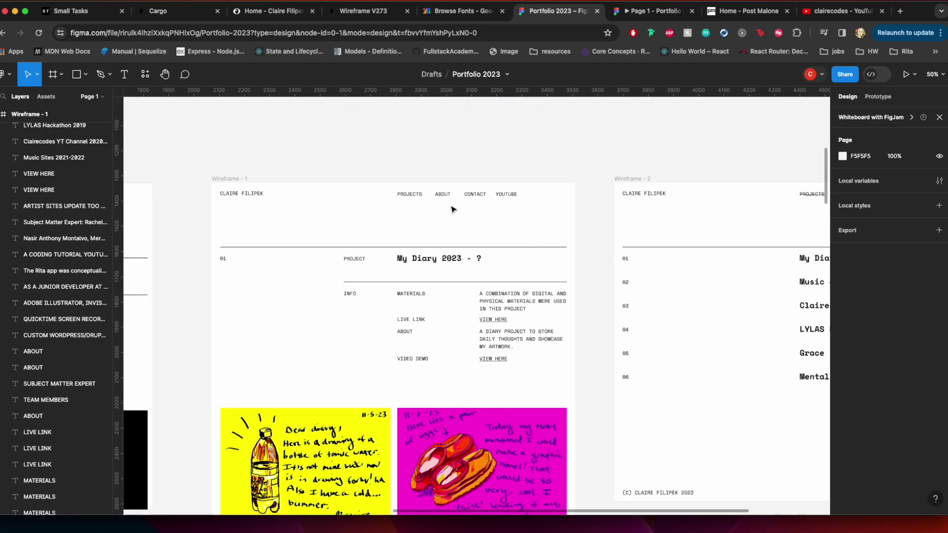
{"action": "key", "text": "shift+0"}
{"action": "scroll", "coordinate": [451, 208], "scroll_direction": "up", "scroll_amount": 5}
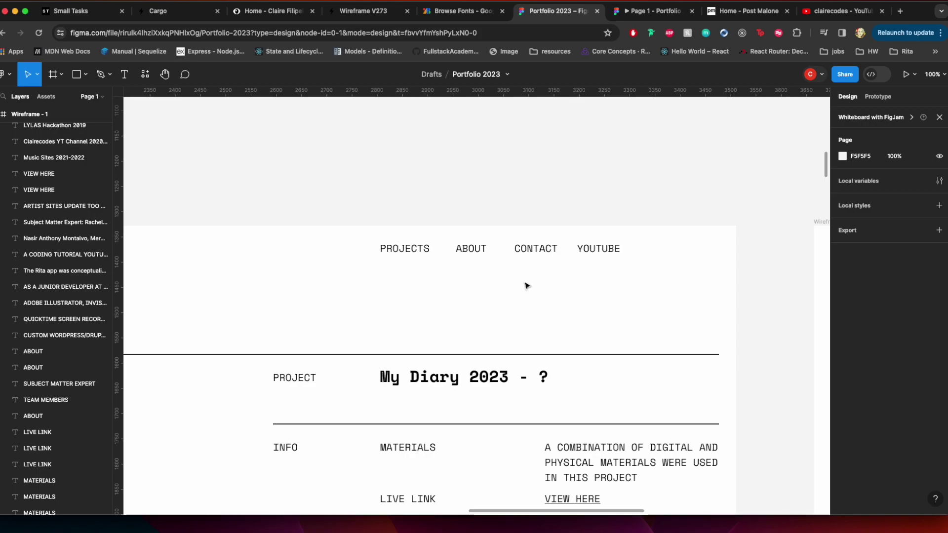
{"action": "scroll", "coordinate": [526, 285], "scroll_direction": "left", "scroll_amount": 5}
{"action": "scroll", "coordinate": [526, 285], "scroll_direction": "down", "scroll_amount": 2}
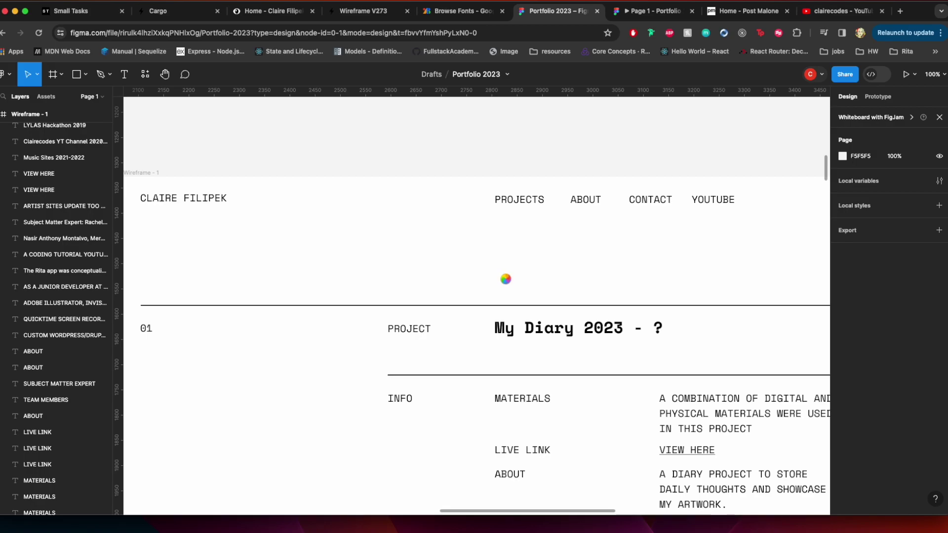
{"action": "scroll", "coordinate": [505, 279], "scroll_direction": "down", "scroll_amount": 5}
{"action": "scroll", "coordinate": [456, 268], "scroll_direction": "right", "scroll_amount": 1}
{"action": "scroll", "coordinate": [456, 269], "scroll_direction": "down", "scroll_amount": 1}
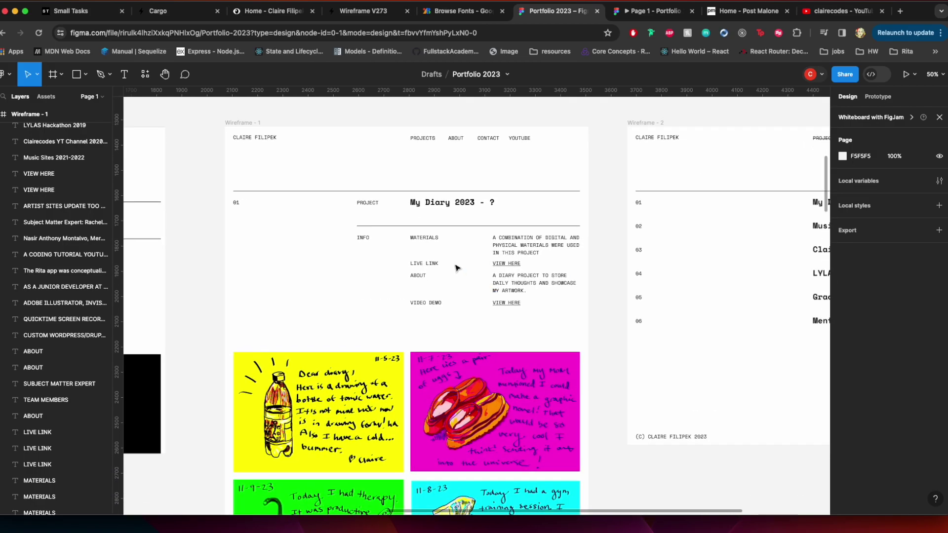
Switch to the live clairefilipek.com site, scroll its home page, and open Projects
{"action": "left_click", "coordinate": [269, 11]}
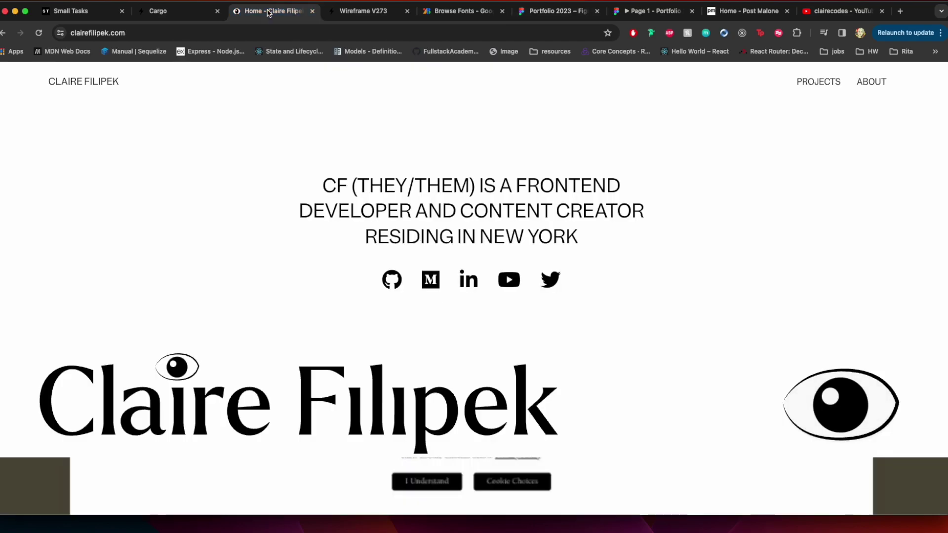
{"action": "scroll", "coordinate": [310, 210], "scroll_direction": "down", "scroll_amount": 10}
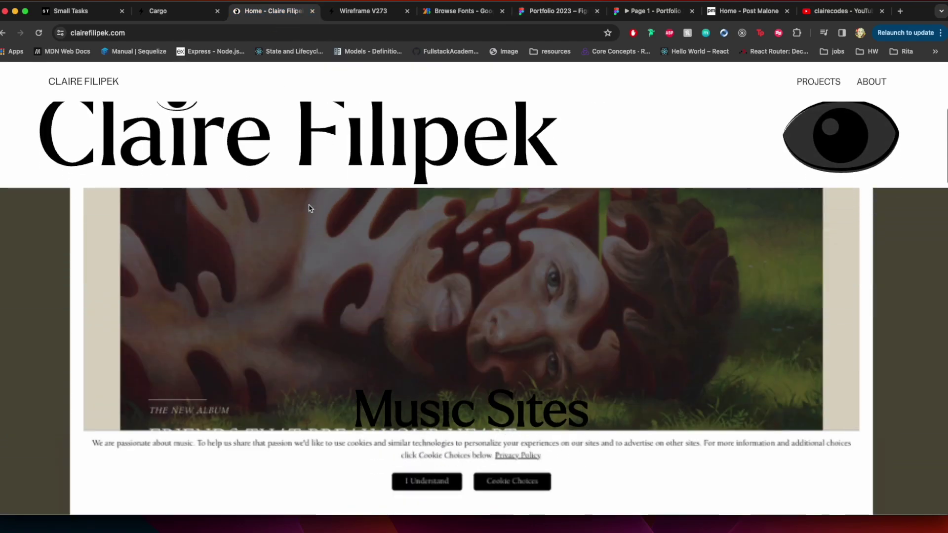
{"action": "scroll", "coordinate": [310, 209], "scroll_direction": "down", "scroll_amount": 15}
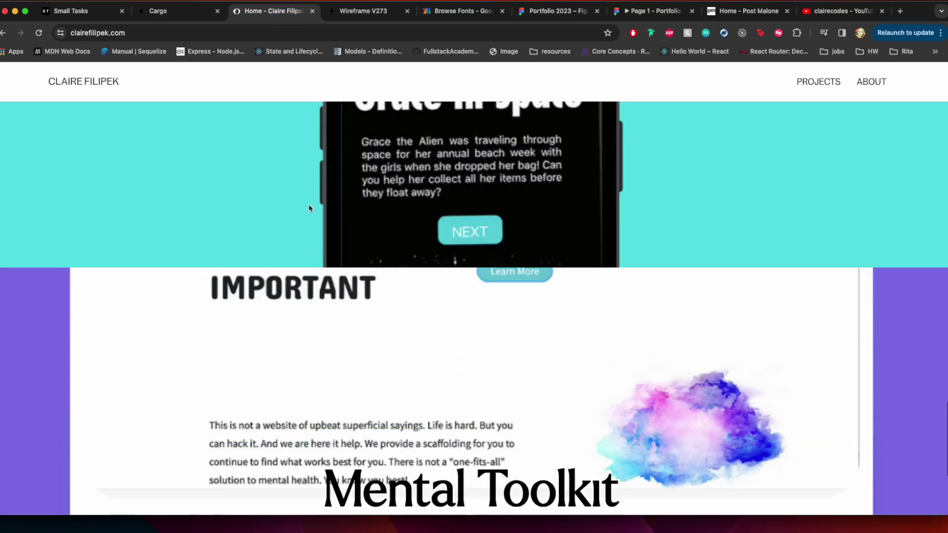
{"action": "scroll", "coordinate": [310, 208], "scroll_direction": "up", "scroll_amount": 5}
{"action": "scroll", "coordinate": [310, 208], "scroll_direction": "up", "scroll_amount": 20}
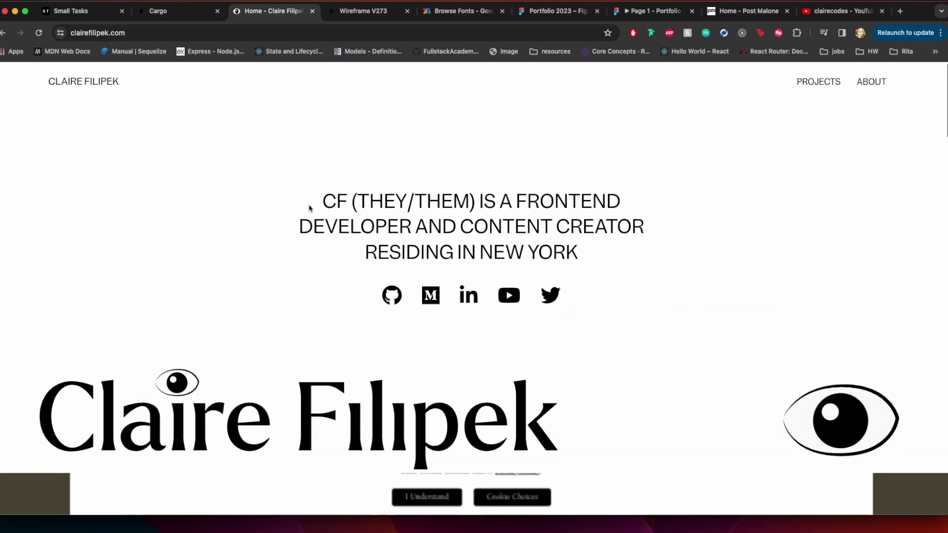
{"action": "left_click", "coordinate": [805, 85]}
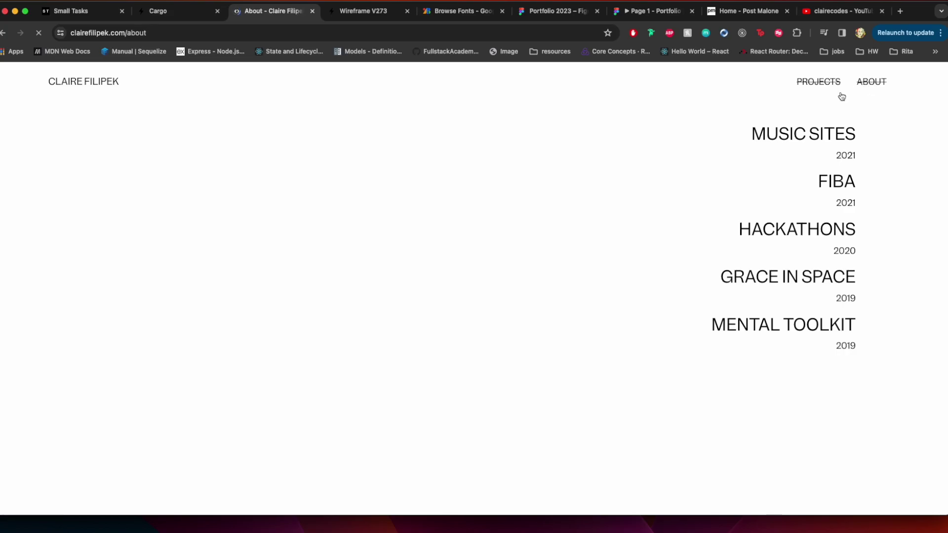
Review the About history lines (Halo Media, Code & Theory, Lev), then return to Projects
{"action": "scroll", "coordinate": [648, 227], "scroll_direction": "down", "scroll_amount": 8}
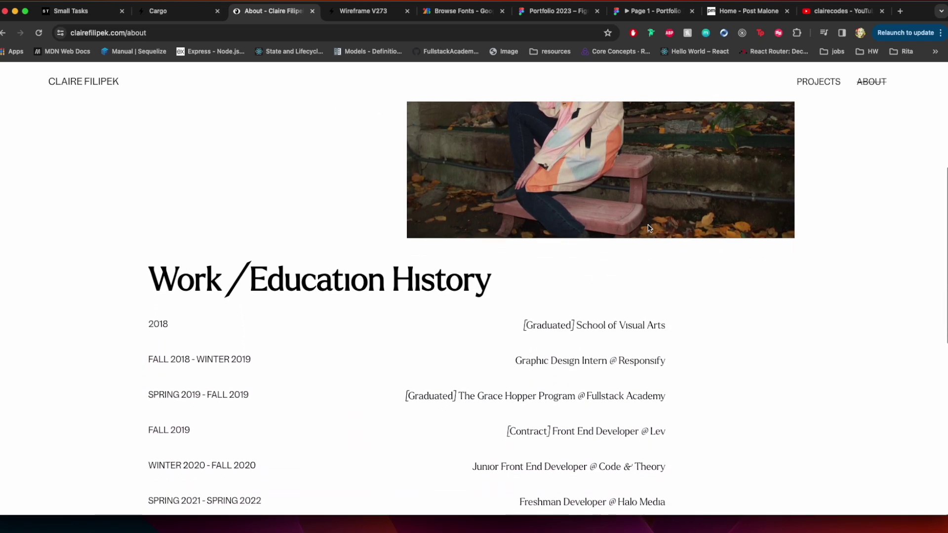
{"action": "scroll", "coordinate": [649, 225], "scroll_direction": "down", "scroll_amount": 5}
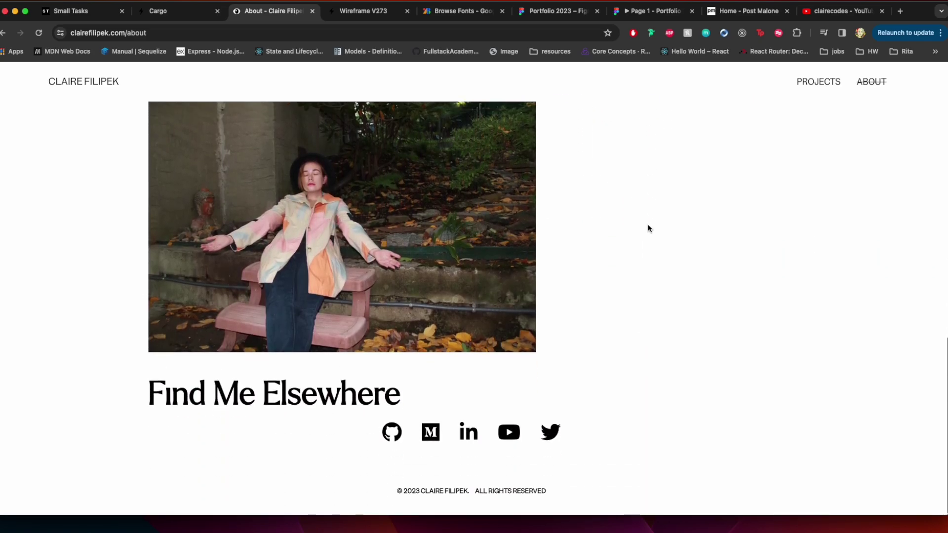
{"action": "scroll", "coordinate": [649, 226], "scroll_direction": "up", "scroll_amount": 7}
{"action": "scroll", "coordinate": [648, 225], "scroll_direction": "up", "scroll_amount": 2}
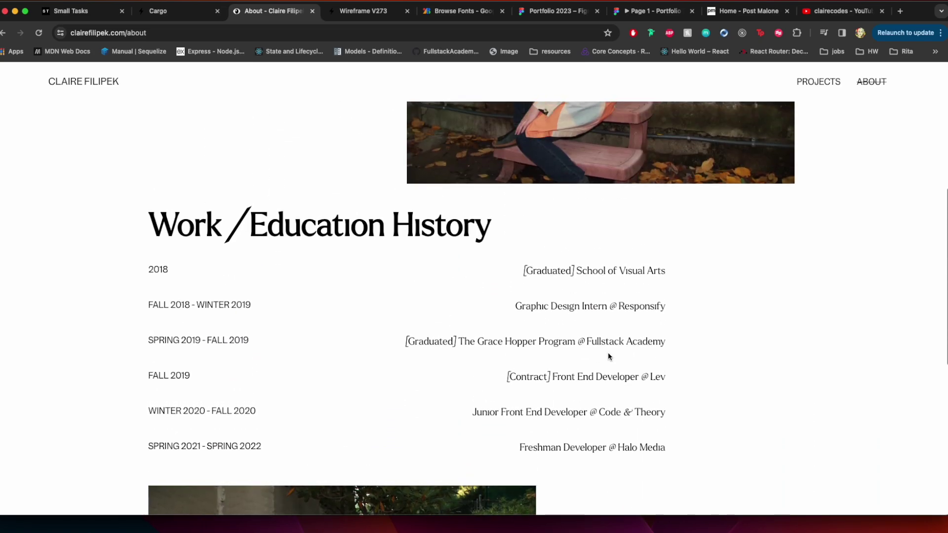
{"action": "triple_click", "coordinate": [607, 448]}
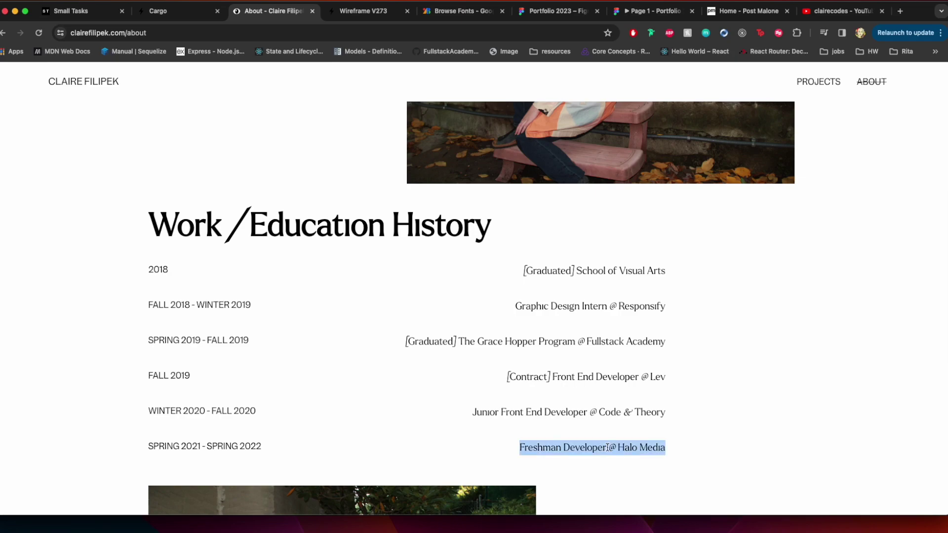
{"action": "triple_click", "coordinate": [600, 411]}
{"action": "triple_click", "coordinate": [607, 377]}
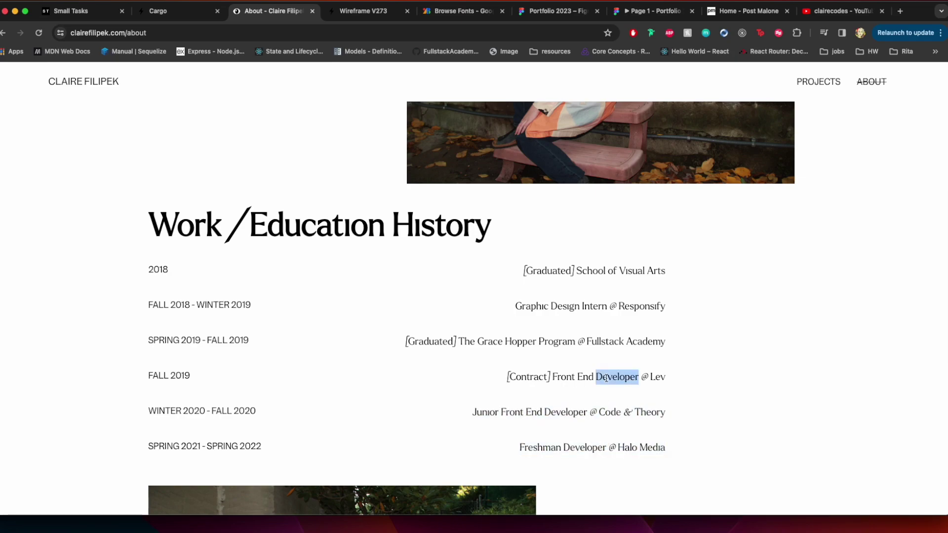
{"action": "left_click", "coordinate": [608, 364]}
{"action": "scroll", "coordinate": [352, 134], "scroll_direction": "up", "scroll_amount": 12}
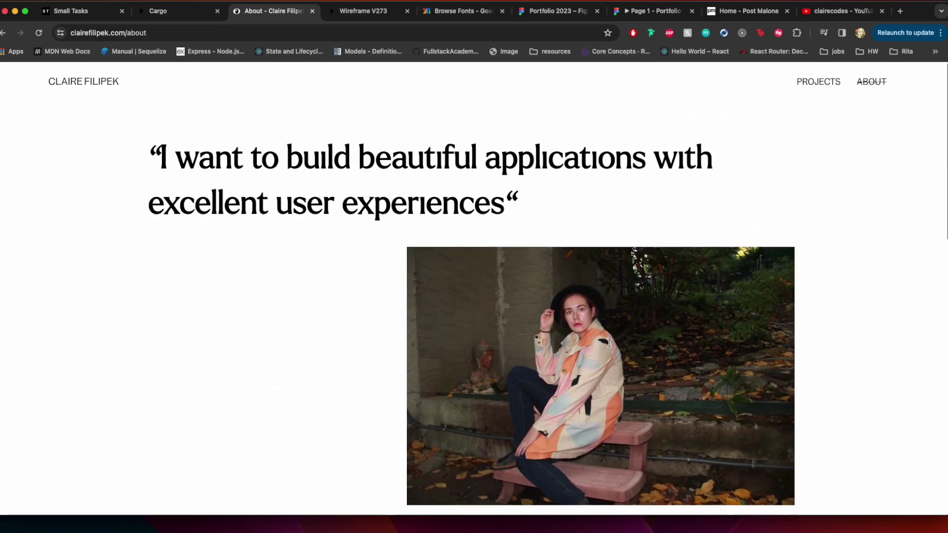
{"action": "left_click", "coordinate": [810, 84]}
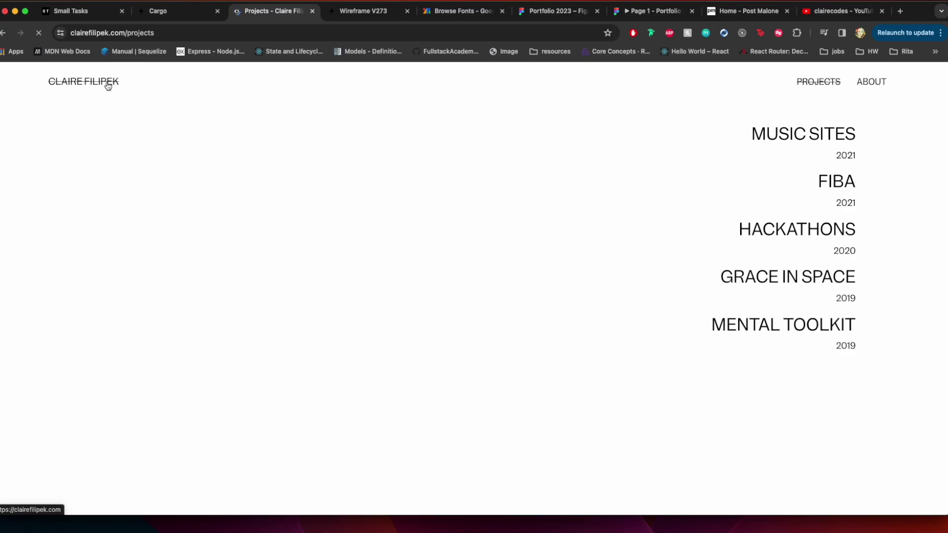
Load the site's /wp-admin, log in with the saved credentials, and open the Projects list
{"action": "left_click", "coordinate": [107, 85]}
{"action": "left_click", "coordinate": [144, 33]}
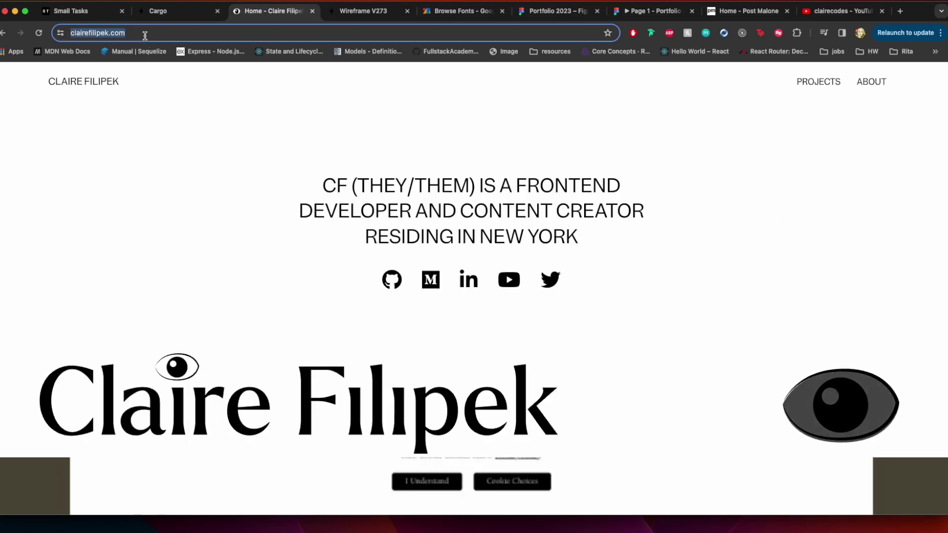
{"action": "left_click", "coordinate": [144, 34]}
{"action": "type", "text": "//"}
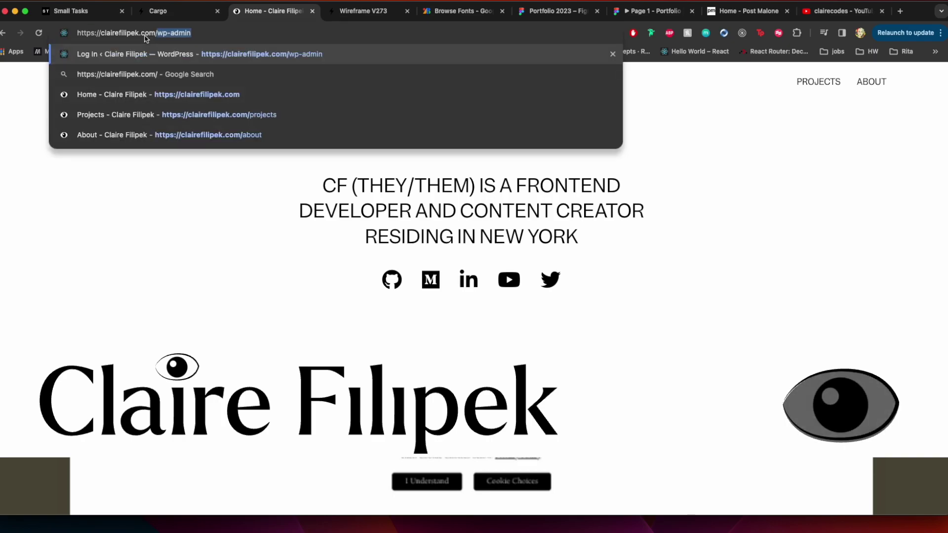
{"action": "key", "text": "Return"}
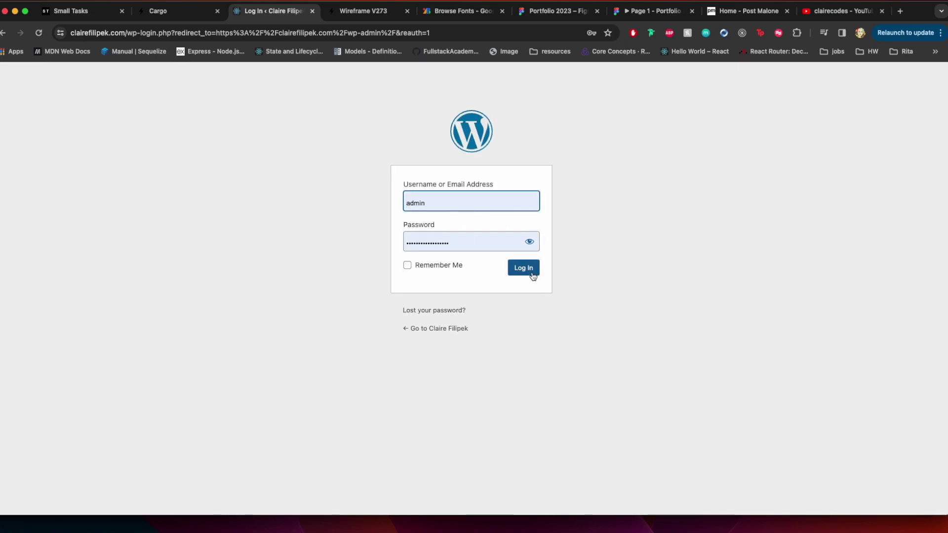
{"action": "left_click", "coordinate": [532, 275]}
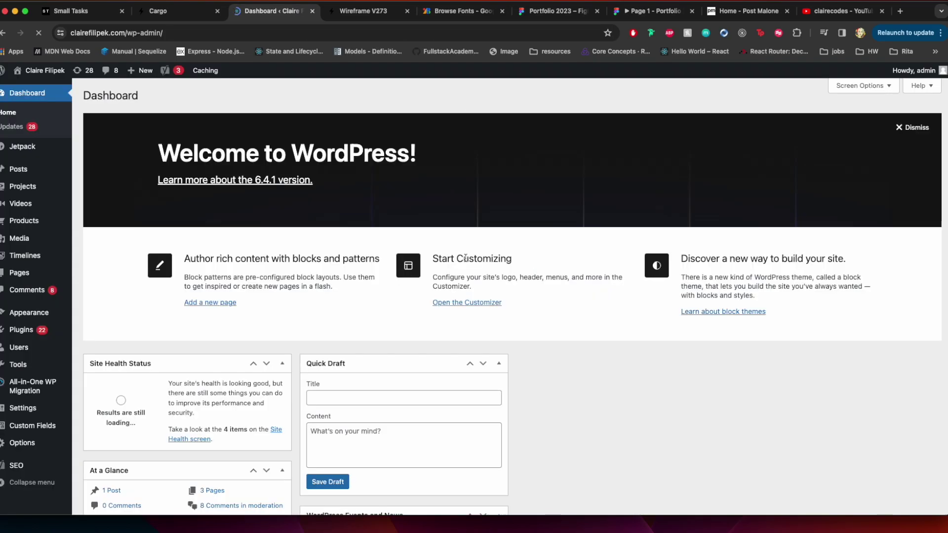
{"action": "left_click", "coordinate": [33, 190]}
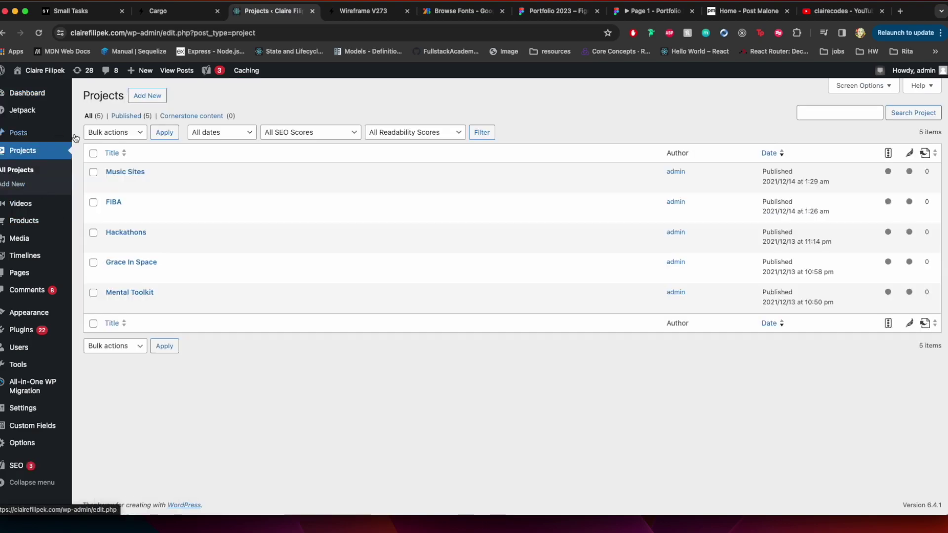
Open the Music Sites project for editing and scroll through its fields and SEO settings
{"action": "left_click", "coordinate": [112, 184]}
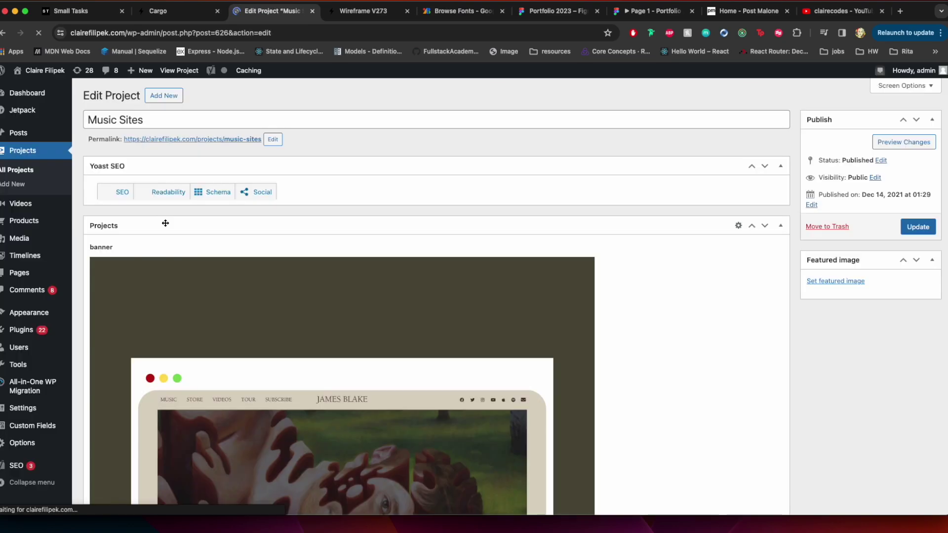
{"action": "scroll", "coordinate": [200, 304], "scroll_direction": "down", "scroll_amount": 10}
{"action": "scroll", "coordinate": [200, 305], "scroll_direction": "down", "scroll_amount": 13}
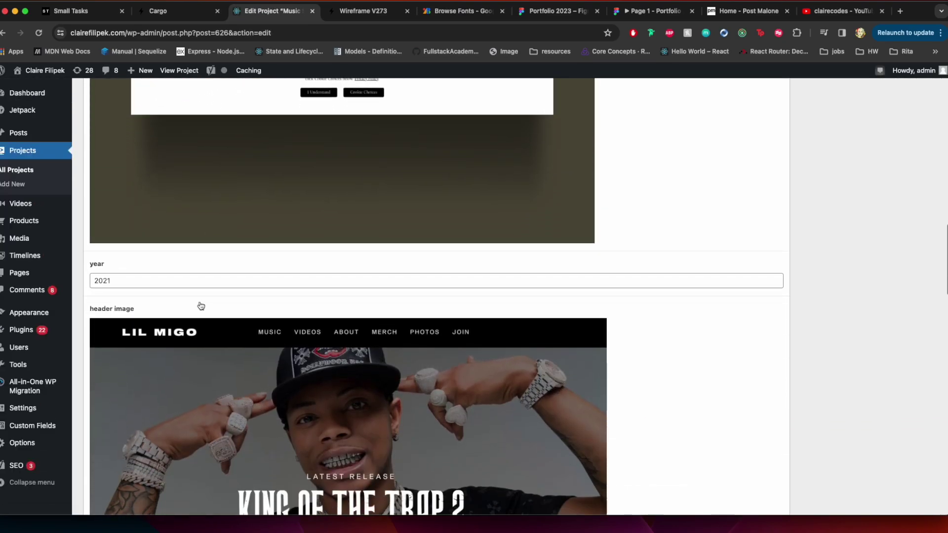
{"action": "scroll", "coordinate": [200, 302], "scroll_direction": "down", "scroll_amount": 4}
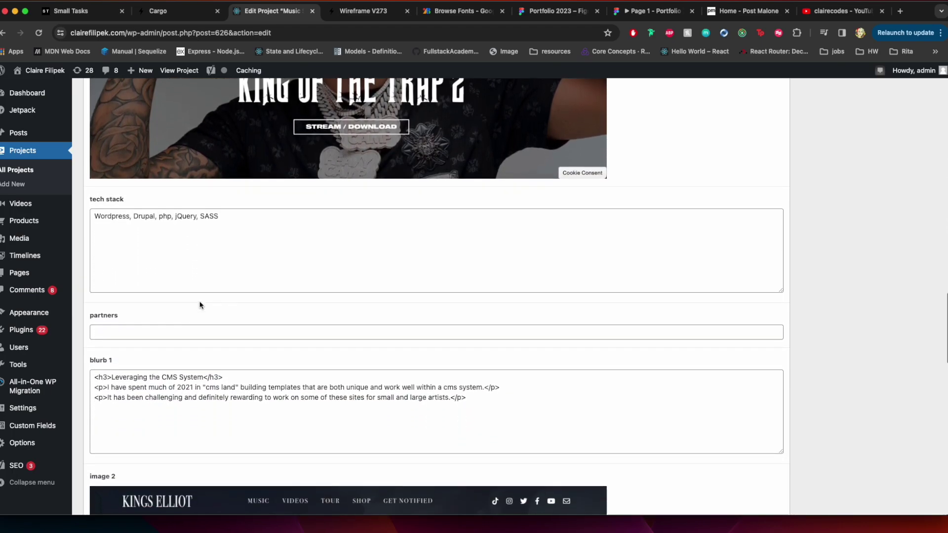
{"action": "scroll", "coordinate": [200, 302], "scroll_direction": "down", "scroll_amount": 1}
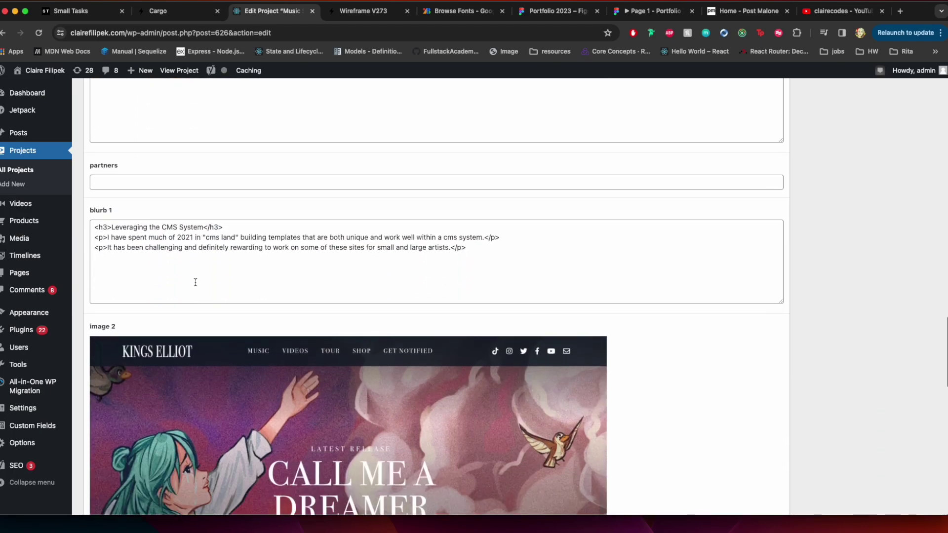
{"action": "scroll", "coordinate": [181, 301], "scroll_direction": "down", "scroll_amount": 10}
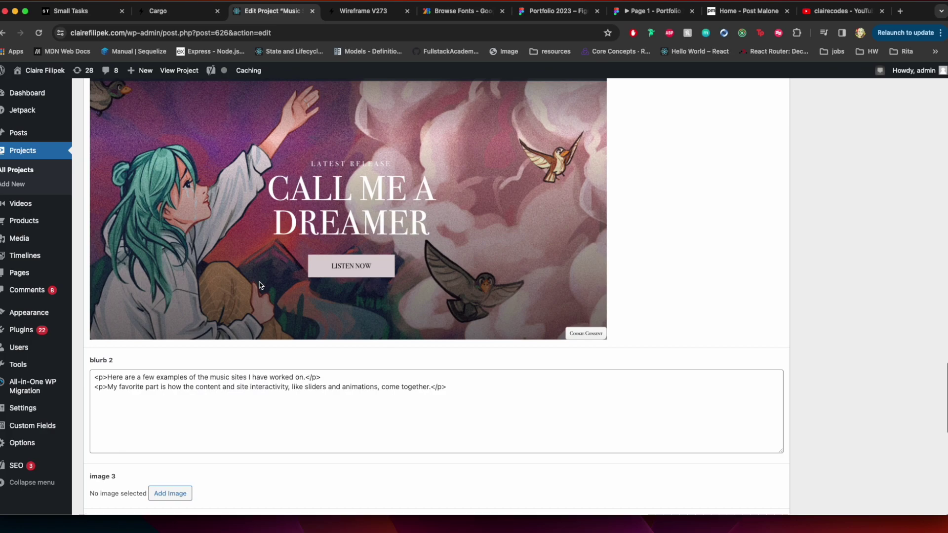
{"action": "scroll", "coordinate": [259, 286], "scroll_direction": "down", "scroll_amount": 7}
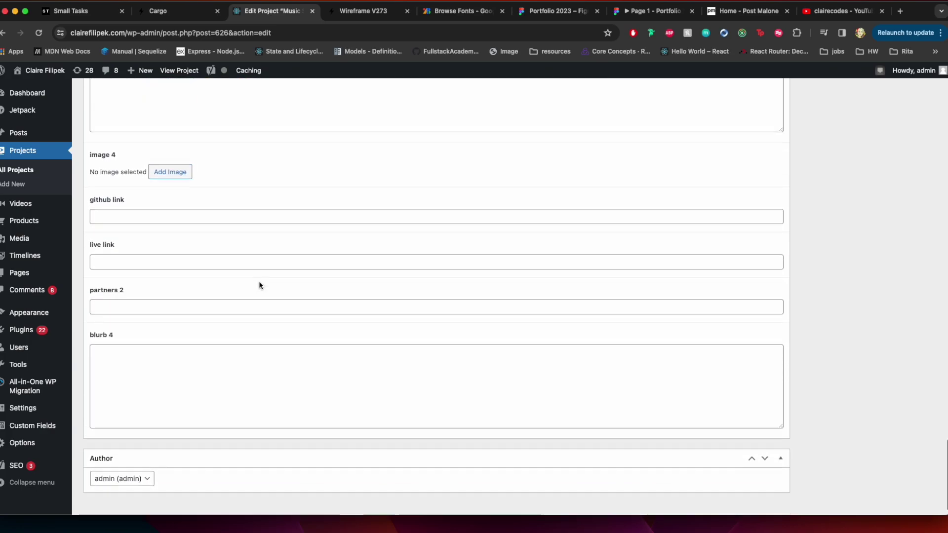
{"action": "scroll", "coordinate": [260, 286], "scroll_direction": "up", "scroll_amount": 13}
{"action": "scroll", "coordinate": [260, 283], "scroll_direction": "up", "scroll_amount": 20}
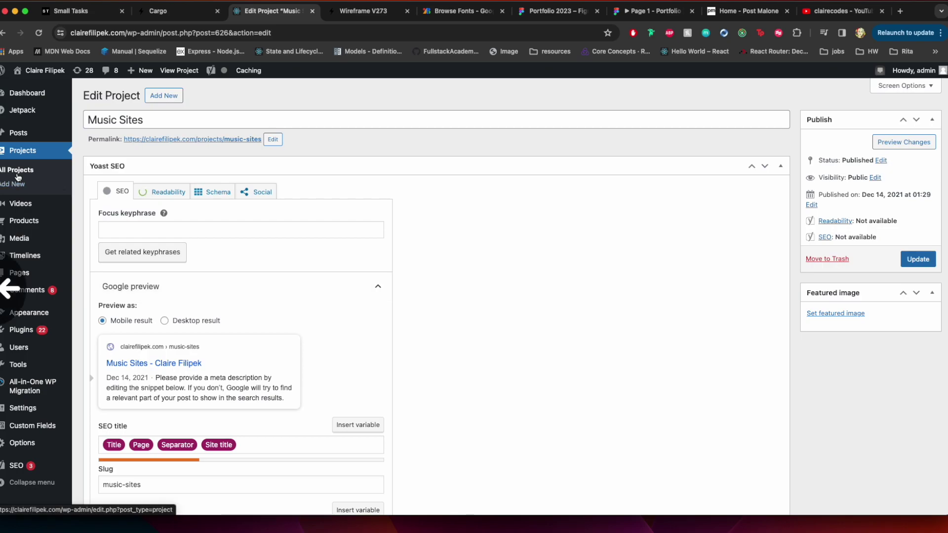
Return to Projects, then open the Pages list and check its bulk actions
{"action": "left_click", "coordinate": [22, 137]}
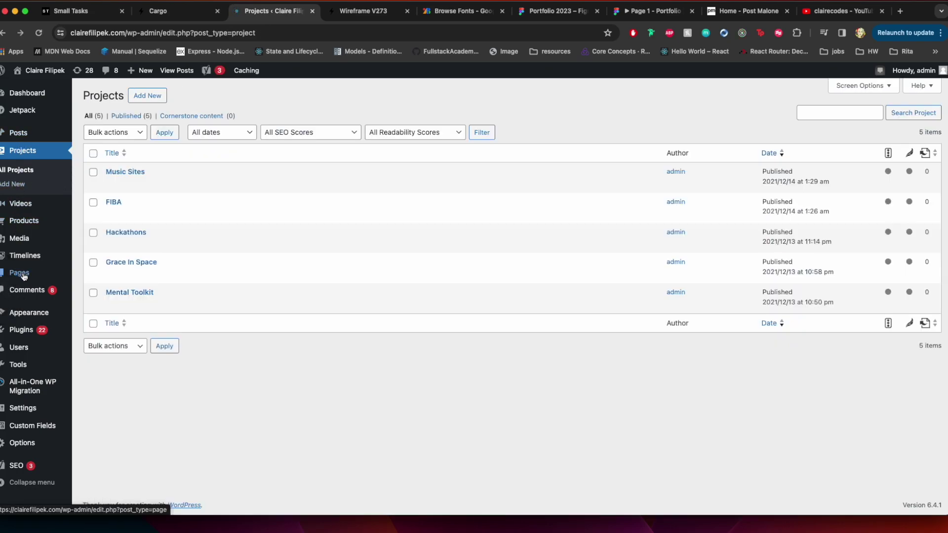
{"action": "mouse_move", "coordinate": [23, 275]}
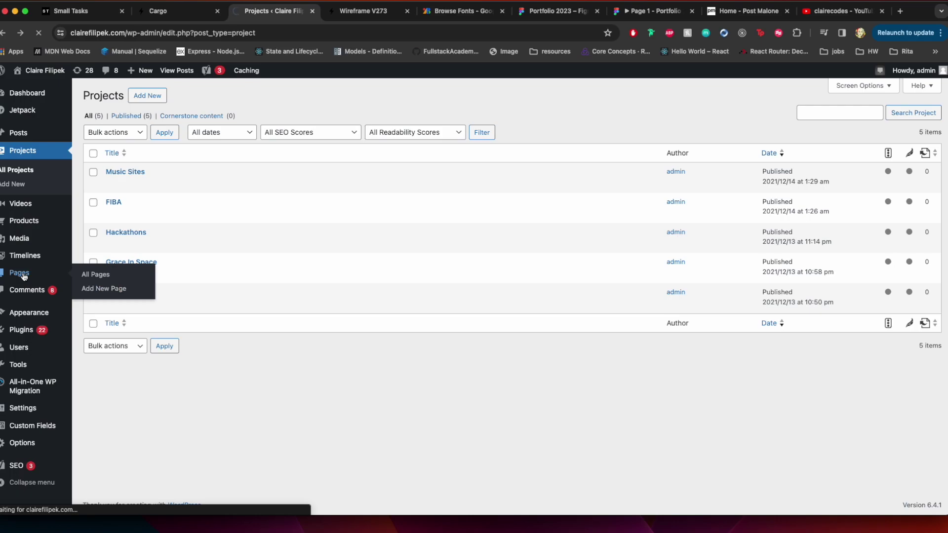
{"action": "left_click", "coordinate": [23, 275]}
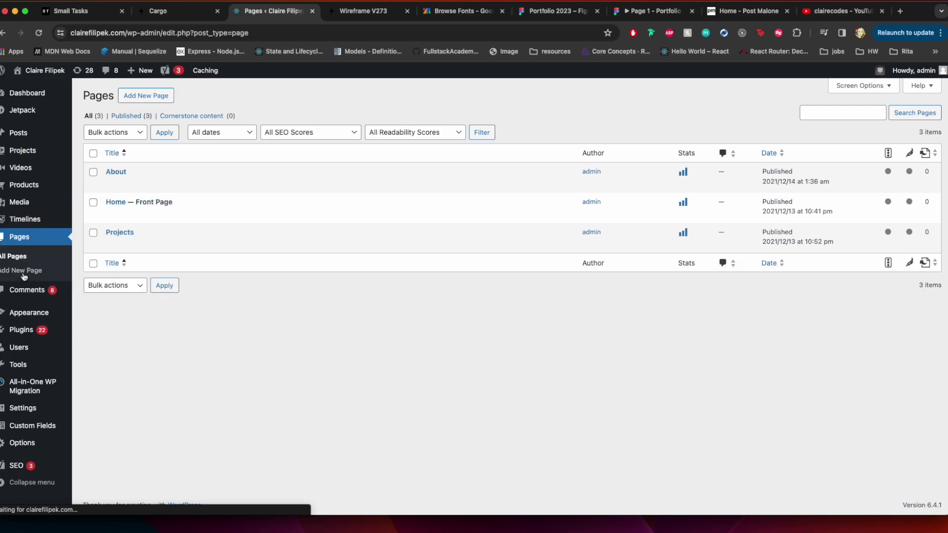
{"action": "left_click", "coordinate": [111, 187]}
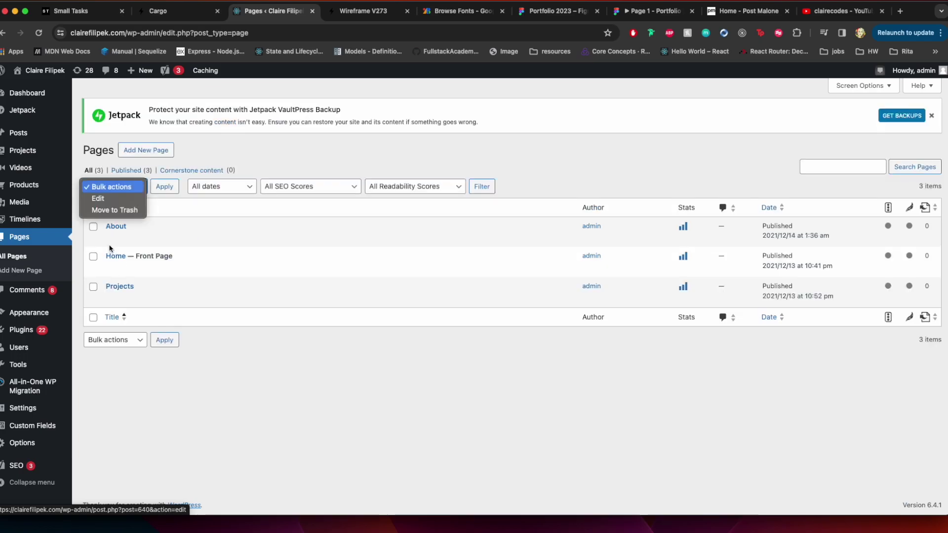
{"action": "left_click", "coordinate": [112, 239]}
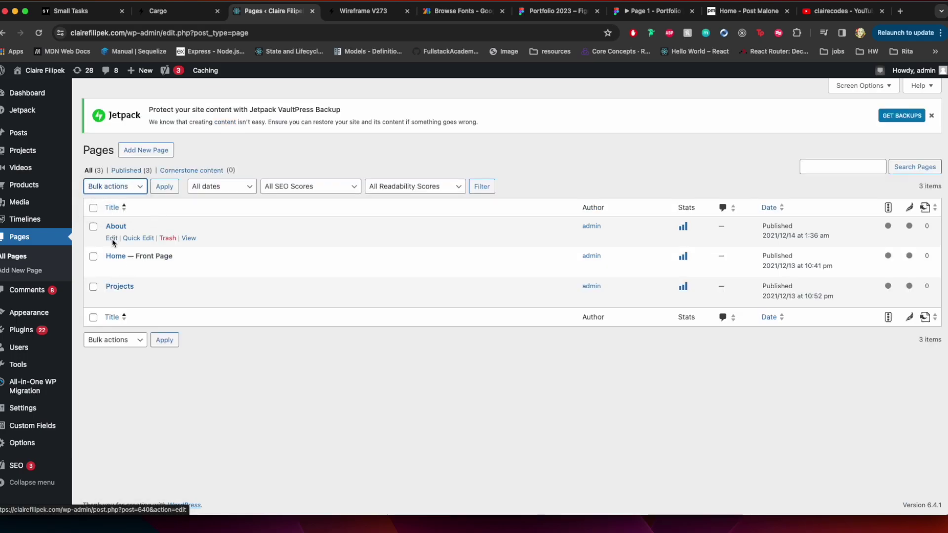
Open the About page in the editor and scroll through its SEO fields
{"action": "left_click", "coordinate": [112, 240]}
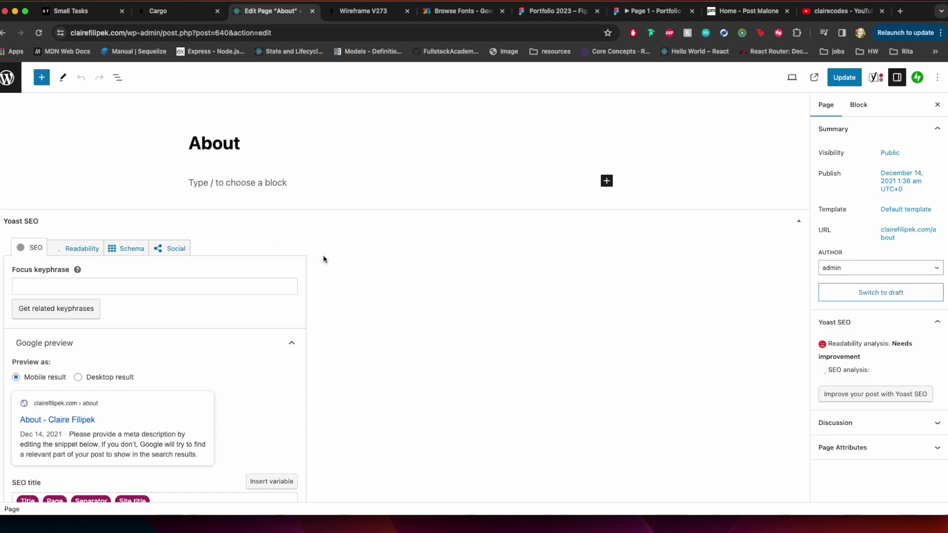
{"action": "scroll", "coordinate": [348, 310], "scroll_direction": "down", "scroll_amount": 5}
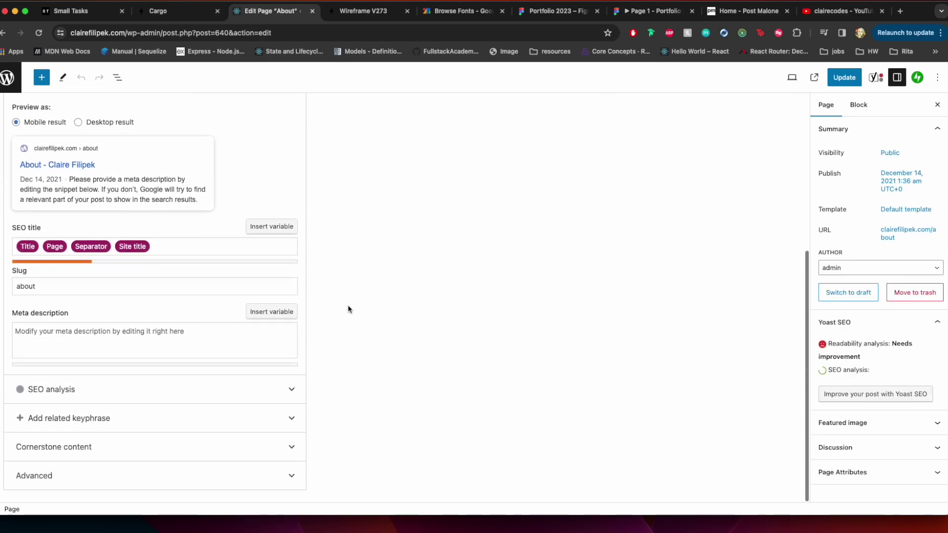
{"action": "scroll", "coordinate": [347, 309], "scroll_direction": "up", "scroll_amount": 5}
{"action": "scroll", "coordinate": [348, 310], "scroll_direction": "down", "scroll_amount": 5}
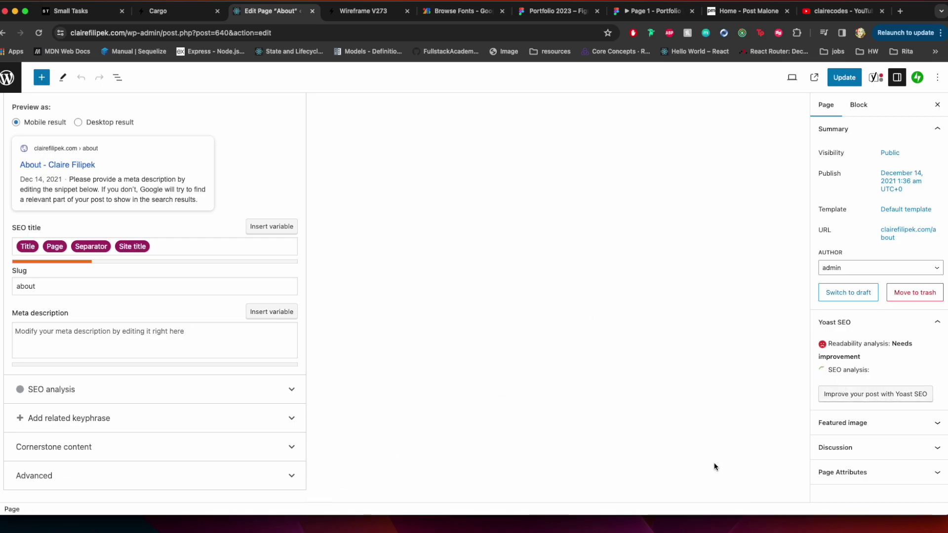
{"action": "scroll", "coordinate": [623, 400], "scroll_direction": "up", "scroll_amount": 5}
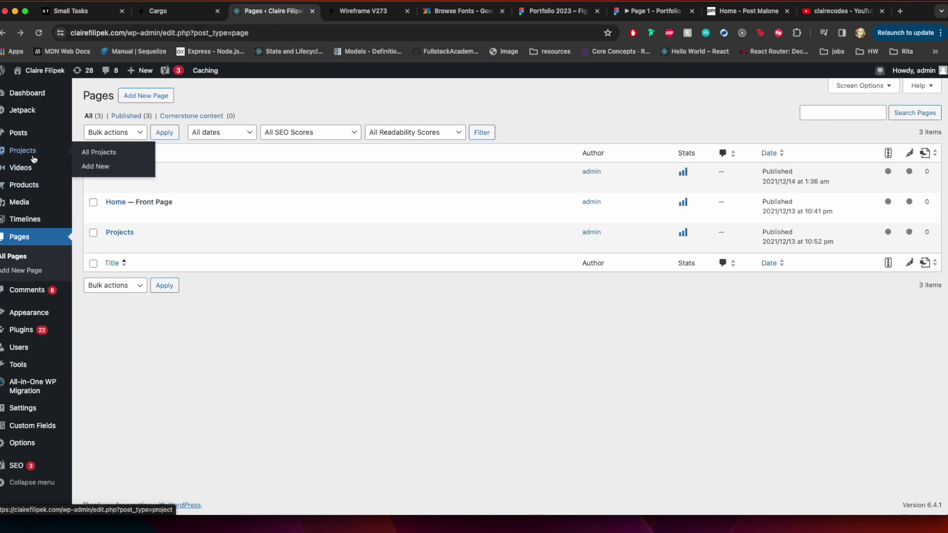
Visit Timelines, then Posts, and open the About post for editing
{"action": "left_click", "coordinate": [30, 221]}
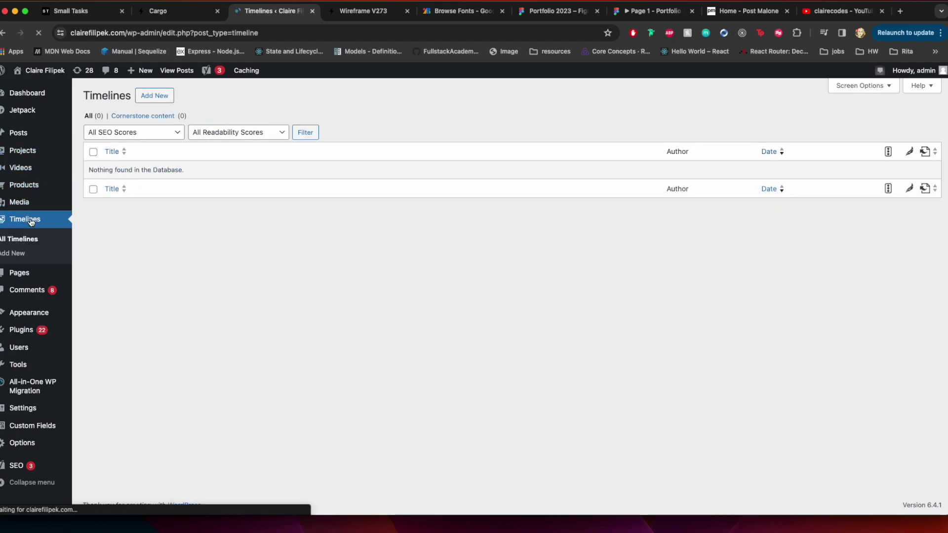
{"action": "mouse_move", "coordinate": [73, 196]}
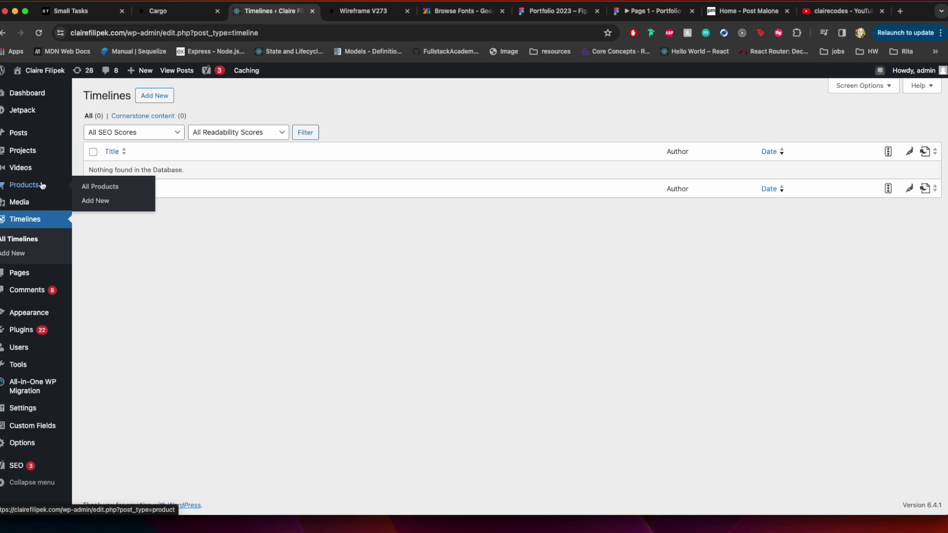
{"action": "left_click", "coordinate": [32, 139]}
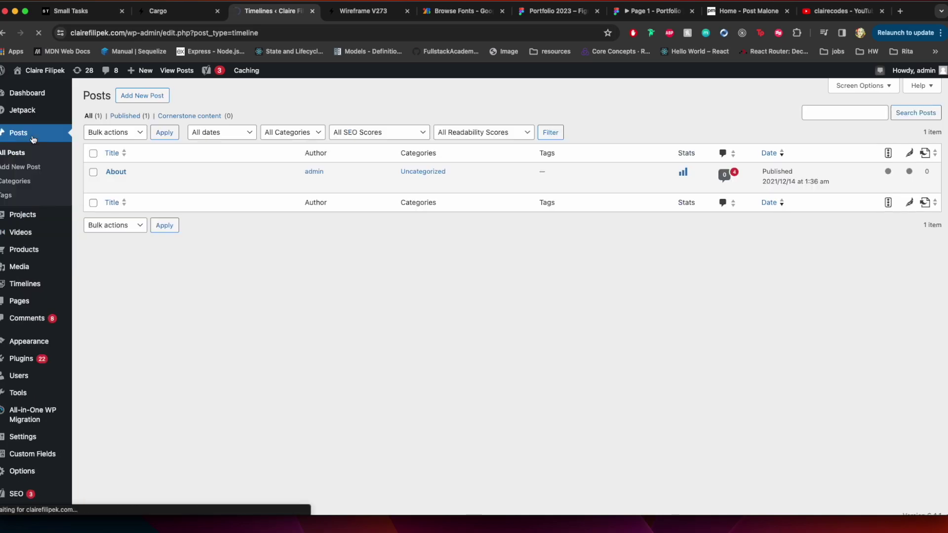
{"action": "left_click", "coordinate": [110, 188]}
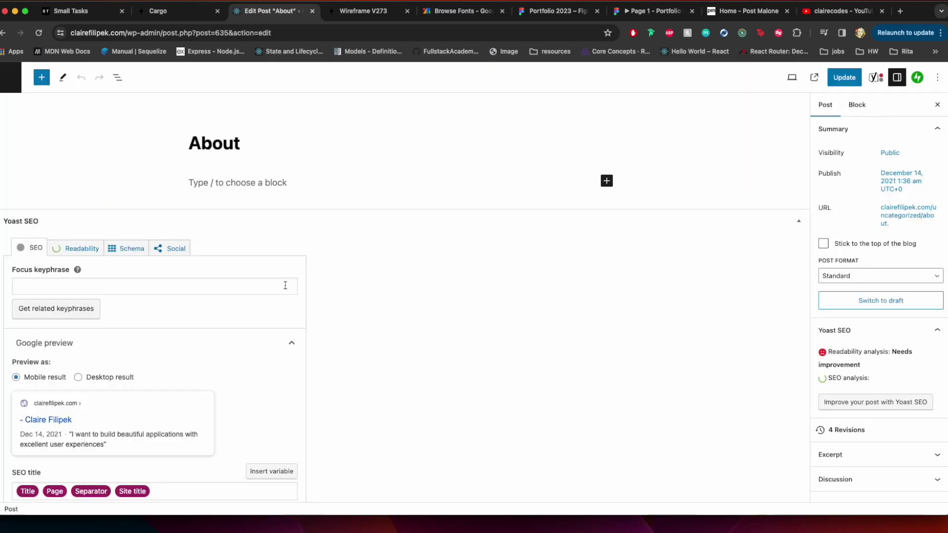
Scroll through the About post's header text and images, then visit the live site
{"action": "scroll", "coordinate": [431, 304], "scroll_direction": "down", "scroll_amount": 10}
{"action": "scroll", "coordinate": [433, 309], "scroll_direction": "down", "scroll_amount": 15}
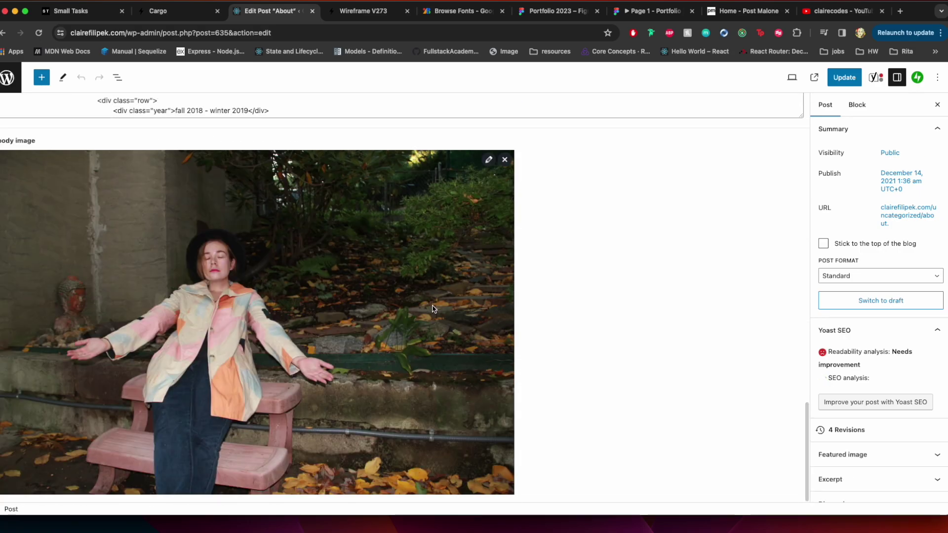
{"action": "scroll", "coordinate": [432, 309], "scroll_direction": "up", "scroll_amount": 20}
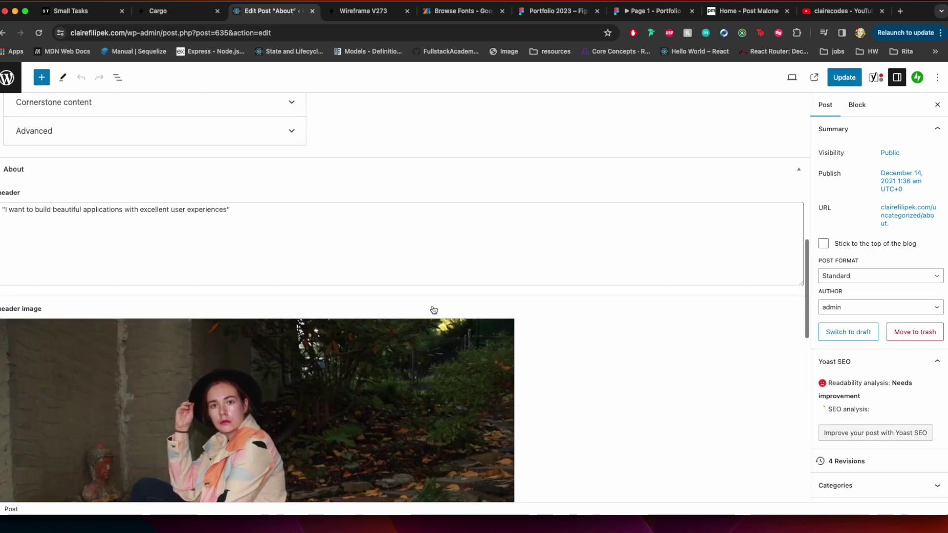
{"action": "scroll", "coordinate": [433, 309], "scroll_direction": "left", "scroll_amount": 8}
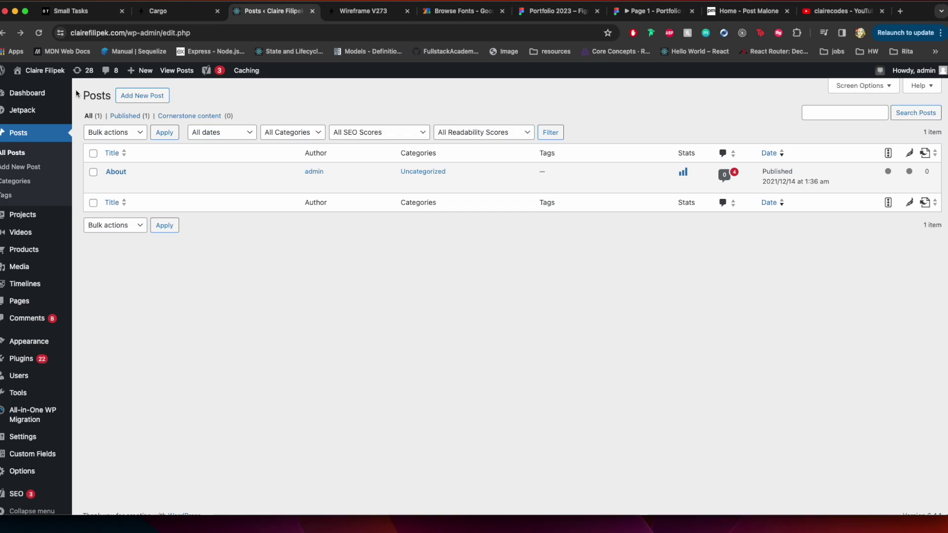
{"action": "left_click", "coordinate": [46, 87]}
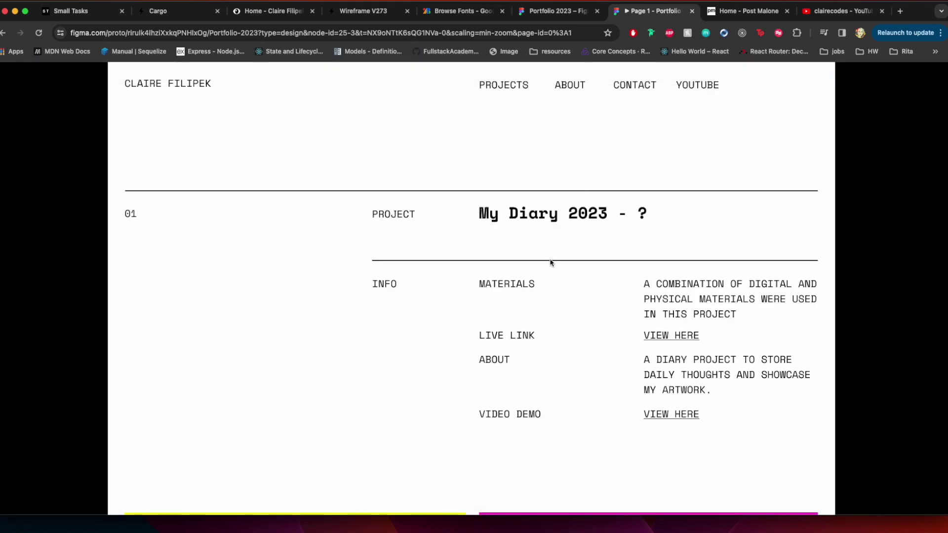
Scroll the prototype past the diary cards to the Music Sites 2021-2022 screenshots
{"action": "mouse_move", "coordinate": [197, 101]}
{"action": "scroll", "coordinate": [558, 185], "scroll_direction": "down", "scroll_amount": 2}
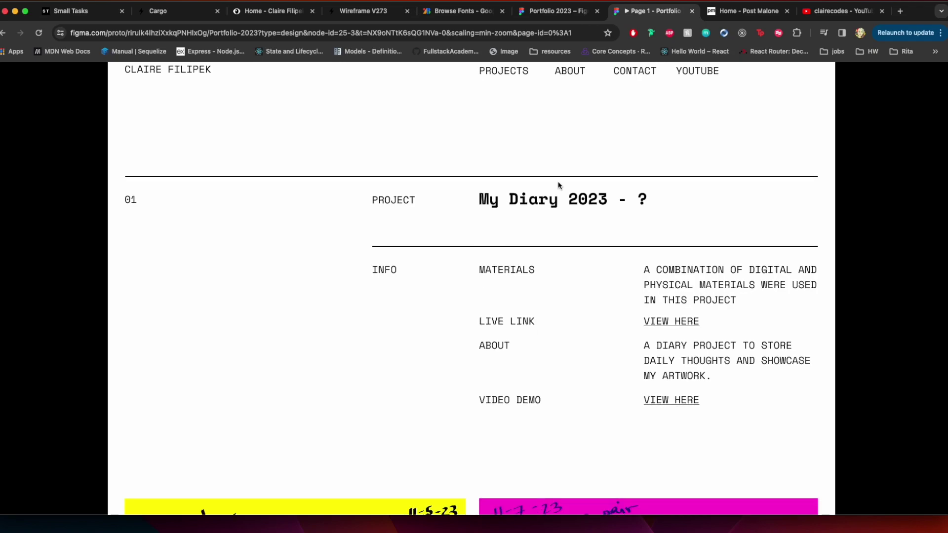
{"action": "scroll", "coordinate": [558, 185], "scroll_direction": "up", "scroll_amount": 2}
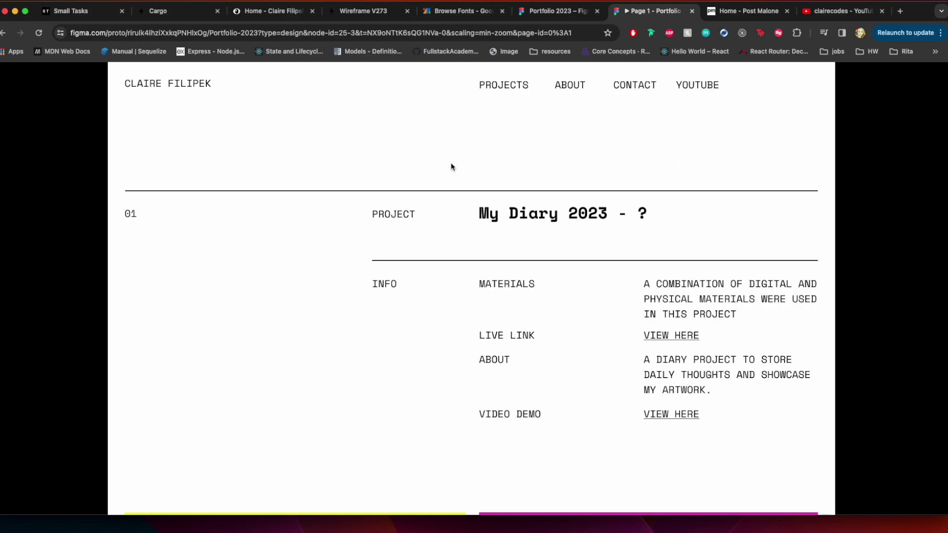
{"action": "scroll", "coordinate": [442, 197], "scroll_direction": "down", "scroll_amount": 2}
{"action": "scroll", "coordinate": [442, 197], "scroll_direction": "down", "scroll_amount": 3}
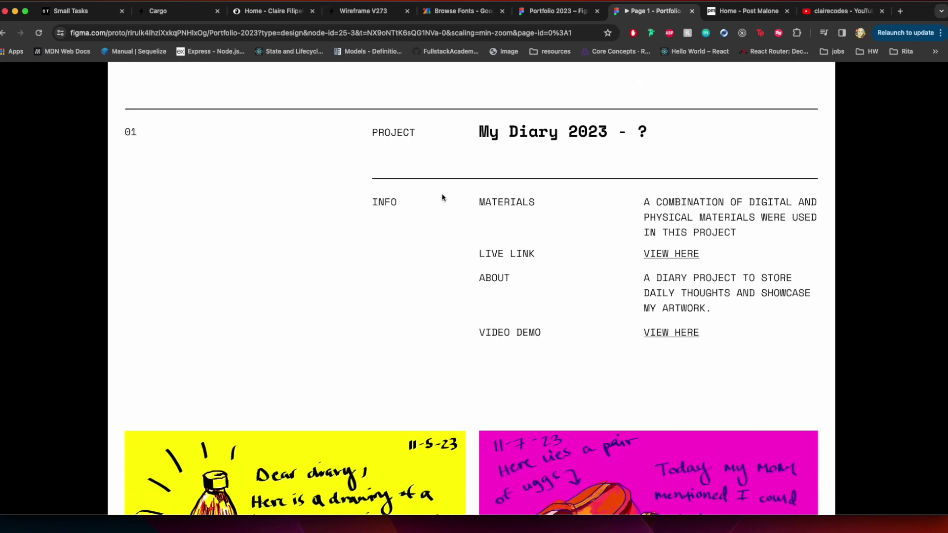
{"action": "scroll", "coordinate": [442, 197], "scroll_direction": "down", "scroll_amount": 7}
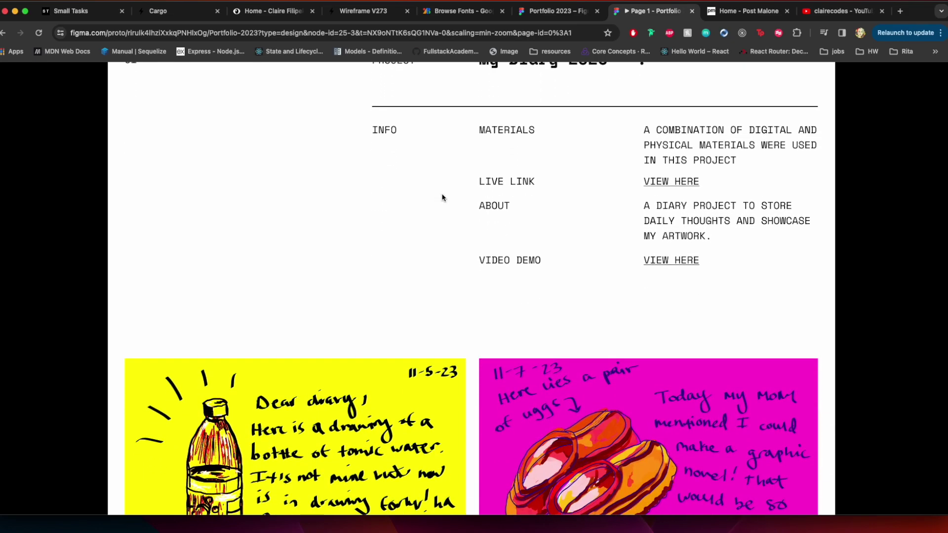
{"action": "scroll", "coordinate": [442, 197], "scroll_direction": "down", "scroll_amount": 10}
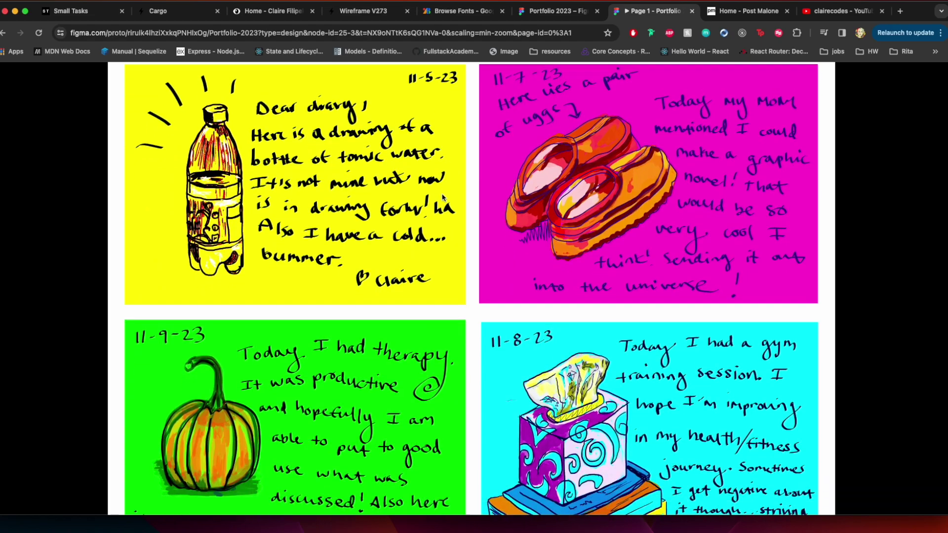
{"action": "scroll", "coordinate": [442, 197], "scroll_direction": "down", "scroll_amount": 14}
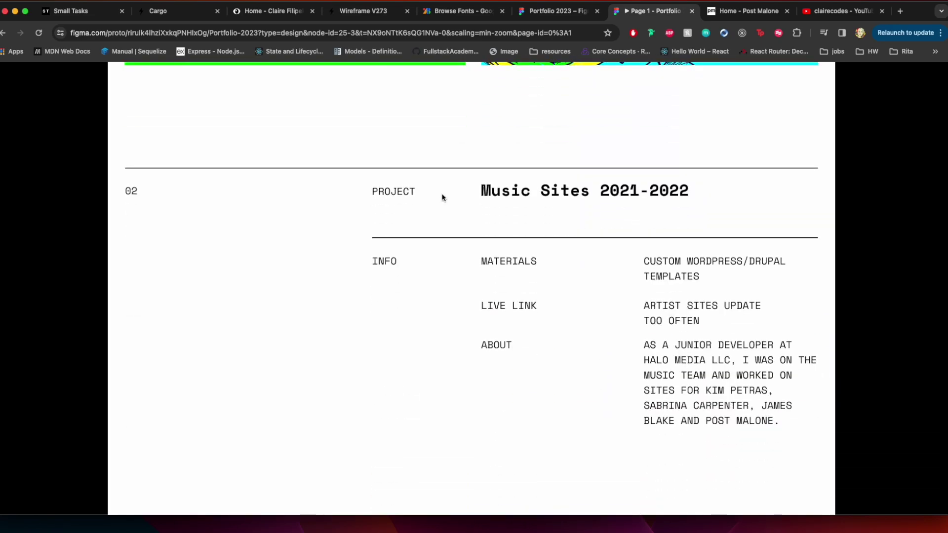
{"action": "scroll", "coordinate": [442, 197], "scroll_direction": "down", "scroll_amount": 6}
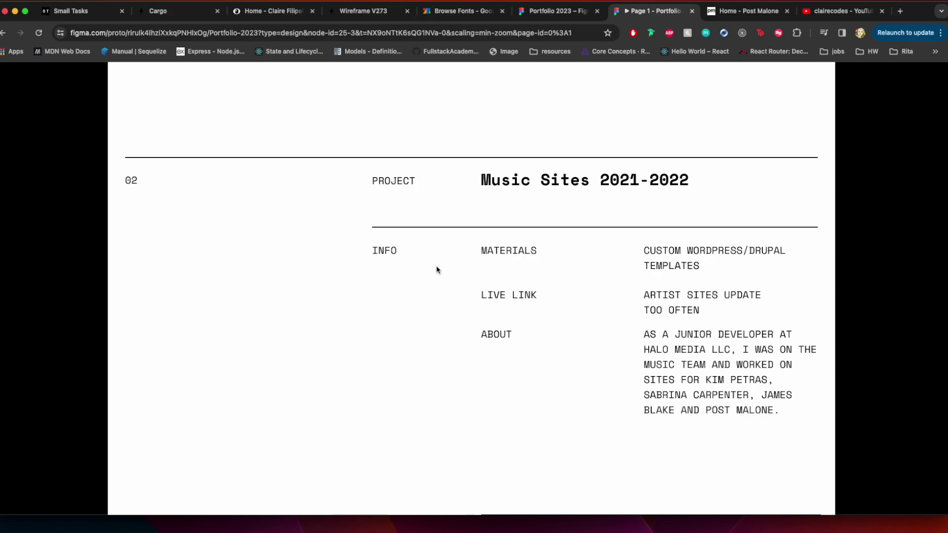
{"action": "scroll", "coordinate": [436, 270], "scroll_direction": "down", "scroll_amount": 9}
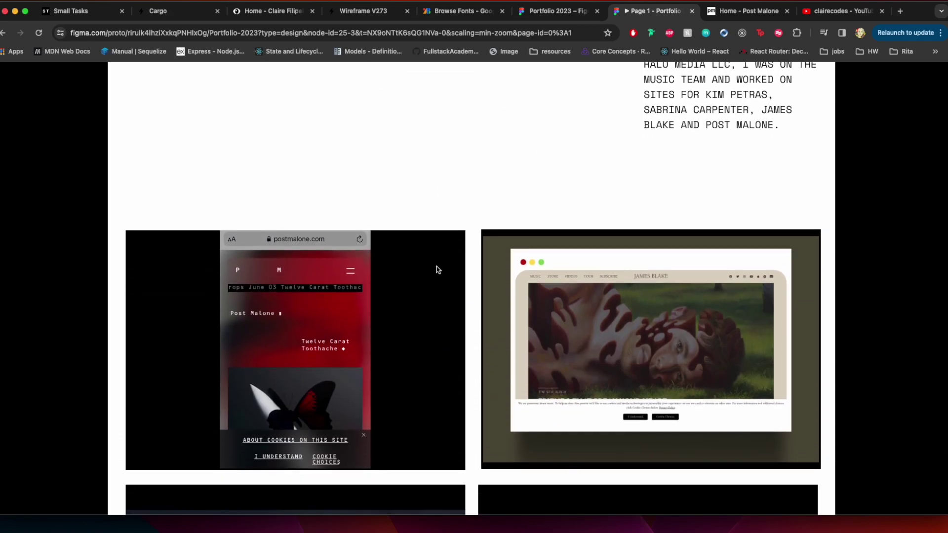
{"action": "scroll", "coordinate": [436, 270], "scroll_direction": "up", "scroll_amount": 4}
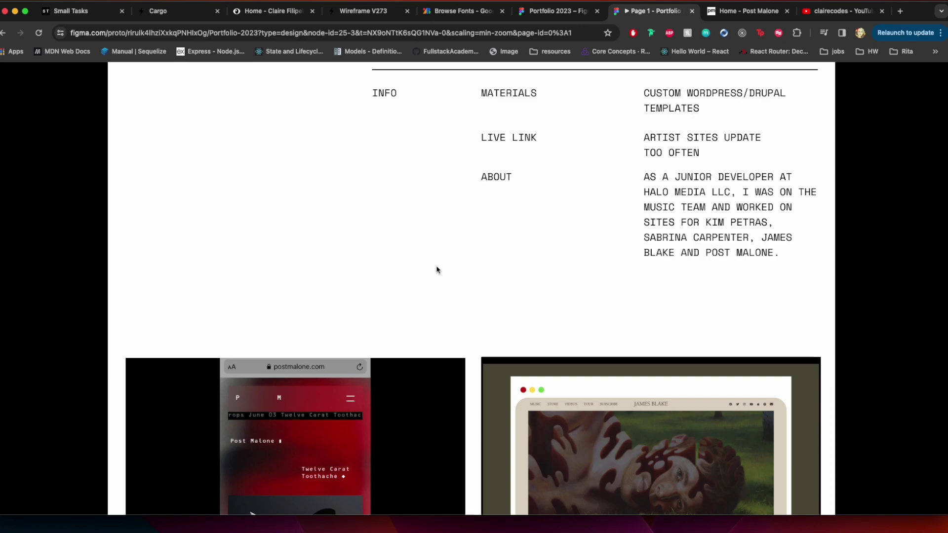
{"action": "scroll", "coordinate": [436, 270], "scroll_direction": "down", "scroll_amount": 5}
{"action": "scroll", "coordinate": [437, 270], "scroll_direction": "down", "scroll_amount": 3}
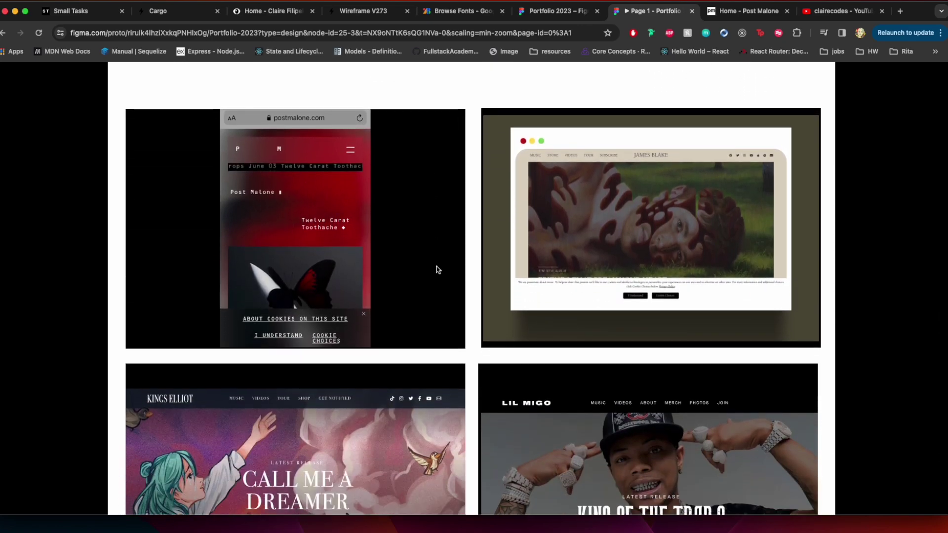
{"action": "scroll", "coordinate": [437, 270], "scroll_direction": "up", "scroll_amount": 13}
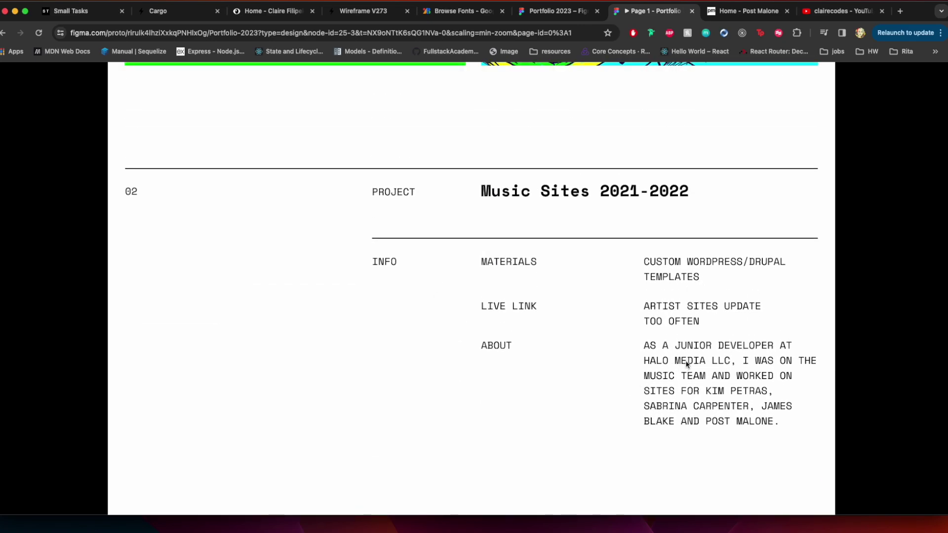
{"action": "scroll", "coordinate": [616, 423], "scroll_direction": "down", "scroll_amount": 13}
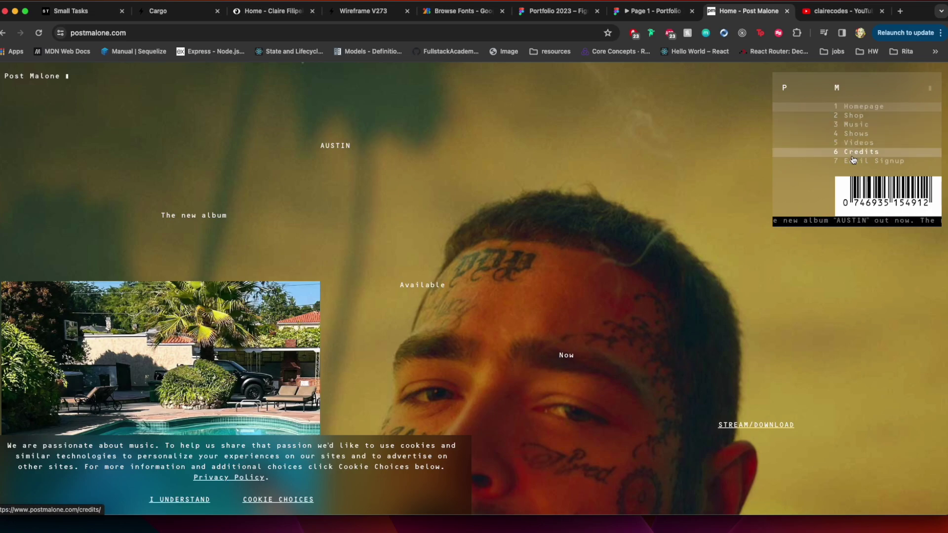
Scroll postmalone.com and accept its cookie notice with I UNDERSTAND
{"action": "scroll", "coordinate": [640, 235], "scroll_direction": "down", "scroll_amount": 15}
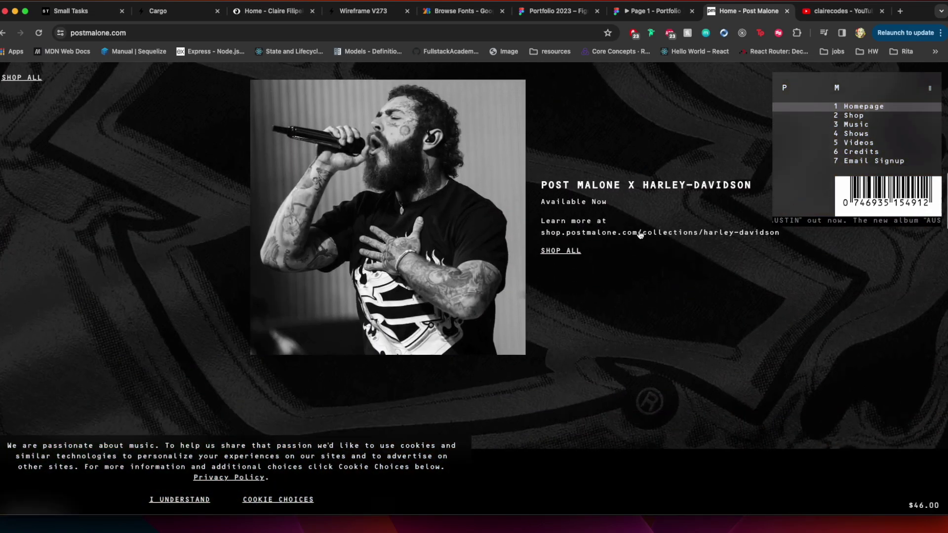
{"action": "scroll", "coordinate": [641, 234], "scroll_direction": "down", "scroll_amount": 15}
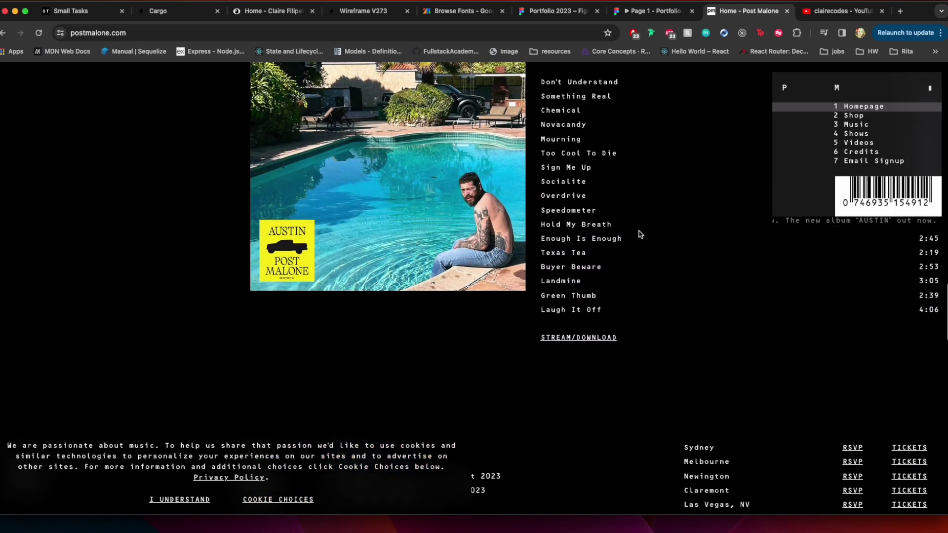
{"action": "scroll", "coordinate": [640, 235], "scroll_direction": "up", "scroll_amount": 10}
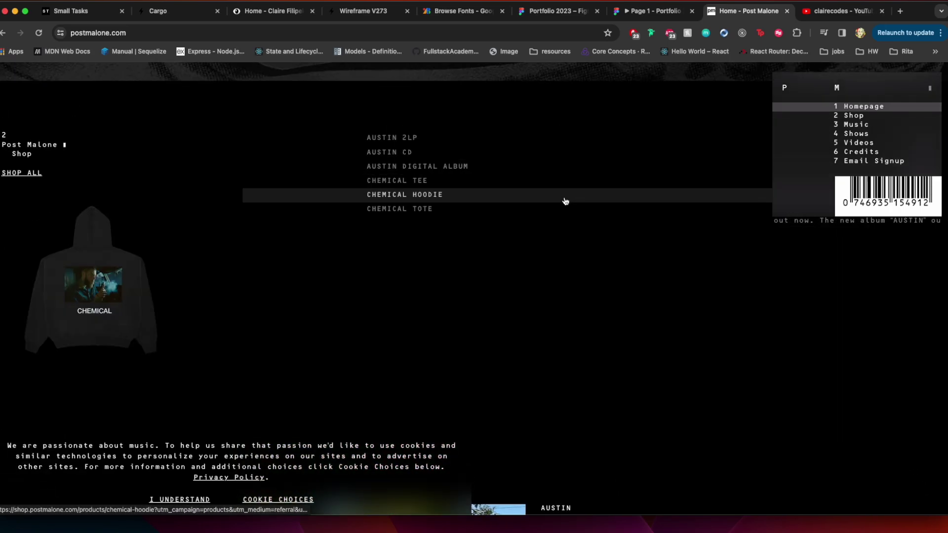
{"action": "scroll", "coordinate": [566, 272], "scroll_direction": "down", "scroll_amount": 10}
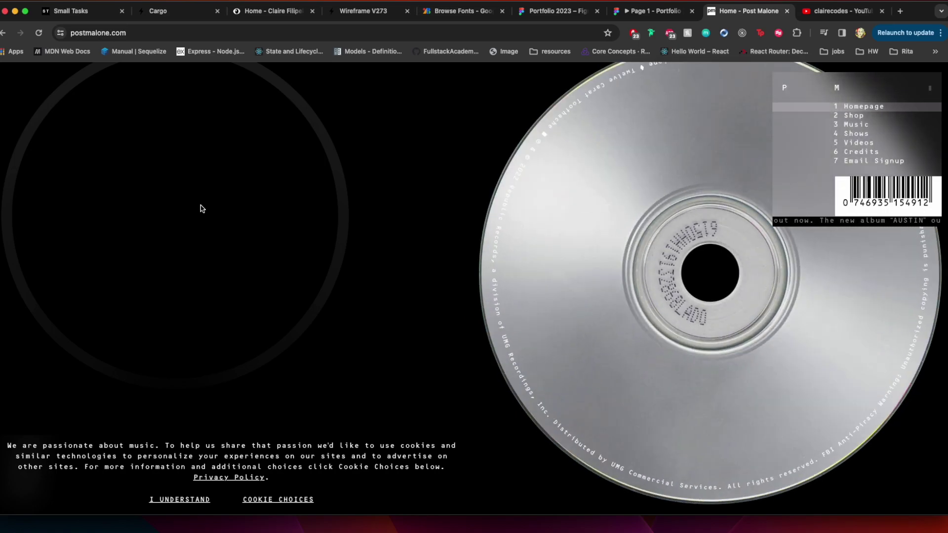
{"action": "scroll", "coordinate": [200, 208], "scroll_direction": "up", "scroll_amount": 2}
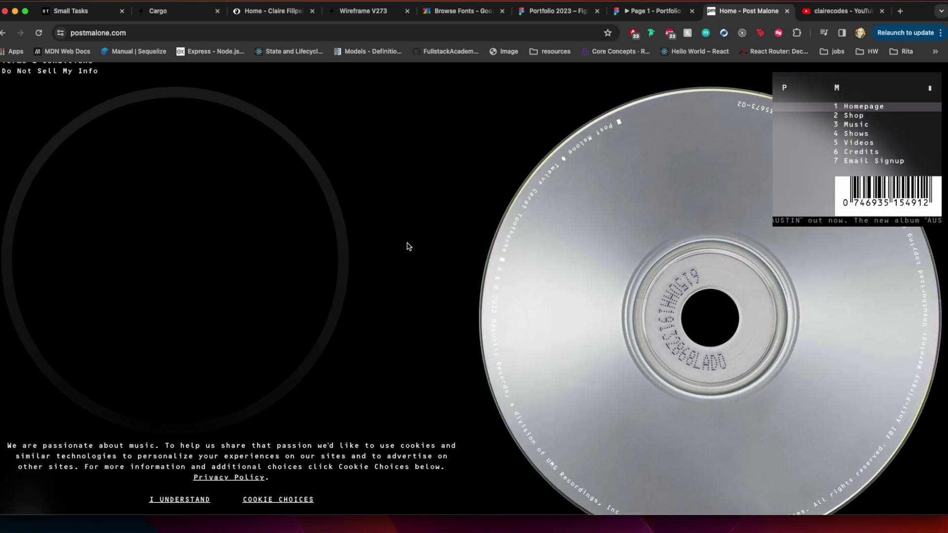
{"action": "left_click", "coordinate": [178, 500]}
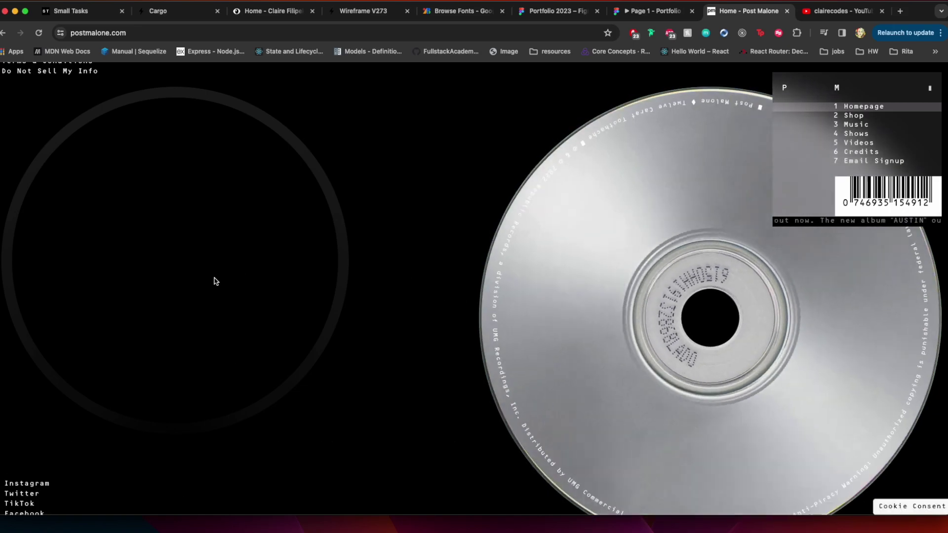
Narrow the window to preview the mobile layout and hamburger menu, then restore full width
{"action": "scroll", "coordinate": [214, 280], "scroll_direction": "down", "scroll_amount": 2}
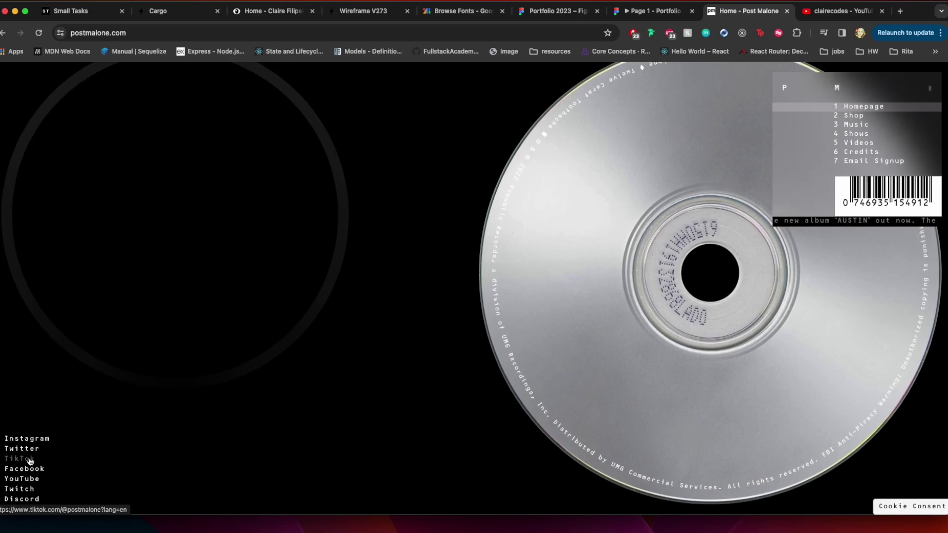
{"action": "scroll", "coordinate": [174, 278], "scroll_direction": "down", "scroll_amount": 20}
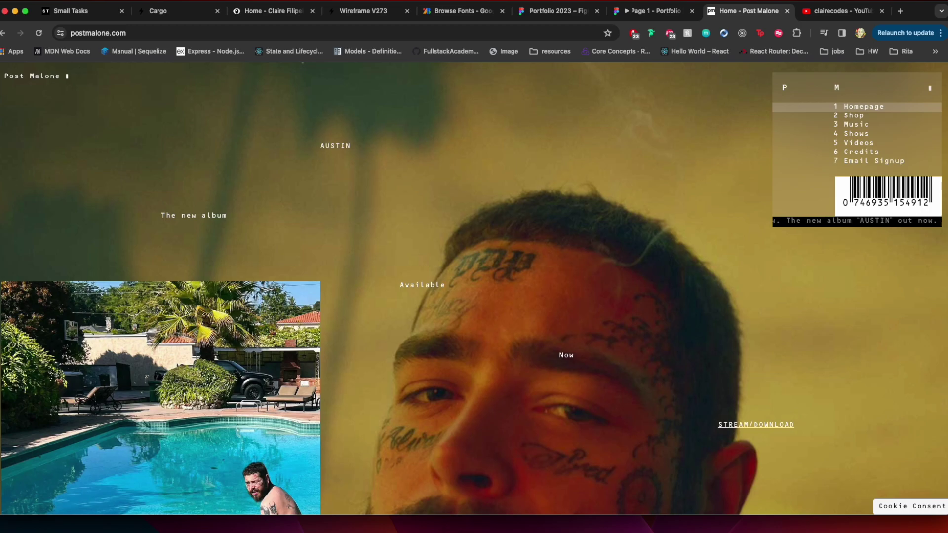
{"action": "left_click_drag", "start_coordinate": [929, 211], "coordinate": [294, 210]}
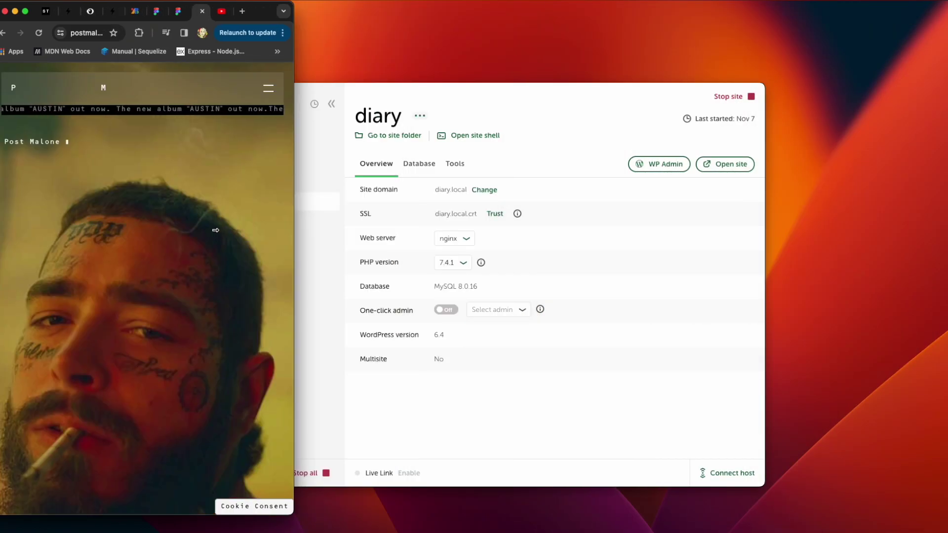
{"action": "left_click", "coordinate": [271, 93]}
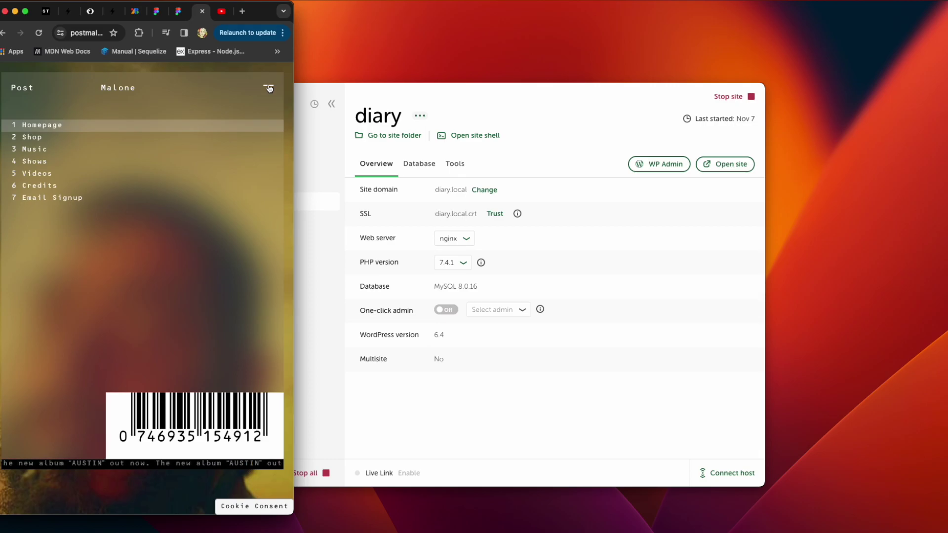
{"action": "left_click", "coordinate": [269, 89]}
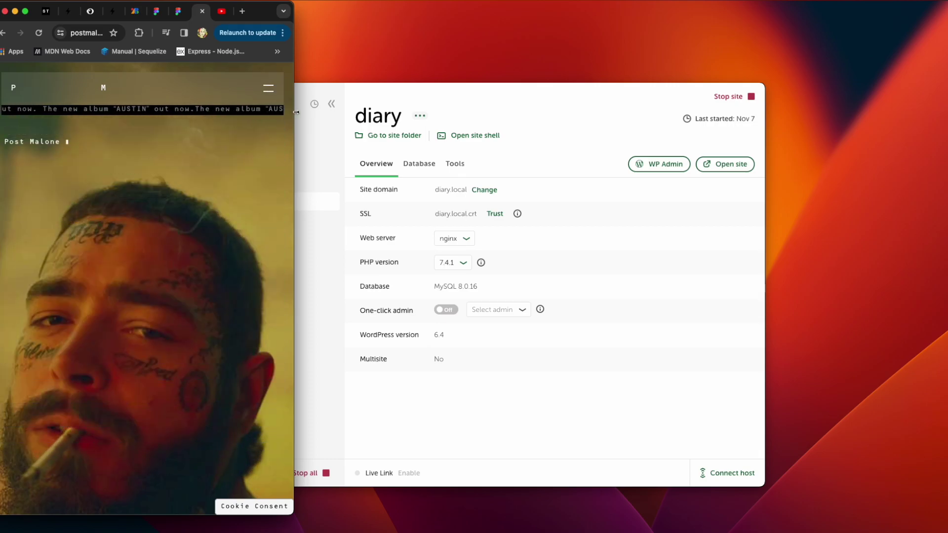
{"action": "left_click_drag", "start_coordinate": [296, 112], "coordinate": [701, 109]}
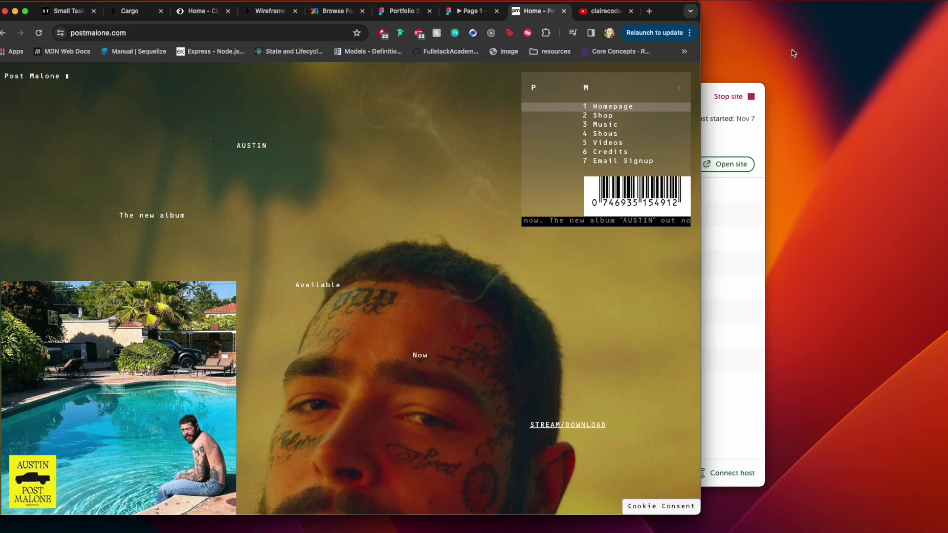
{"action": "left_click_drag", "start_coordinate": [792, 53], "coordinate": [942, 56]}
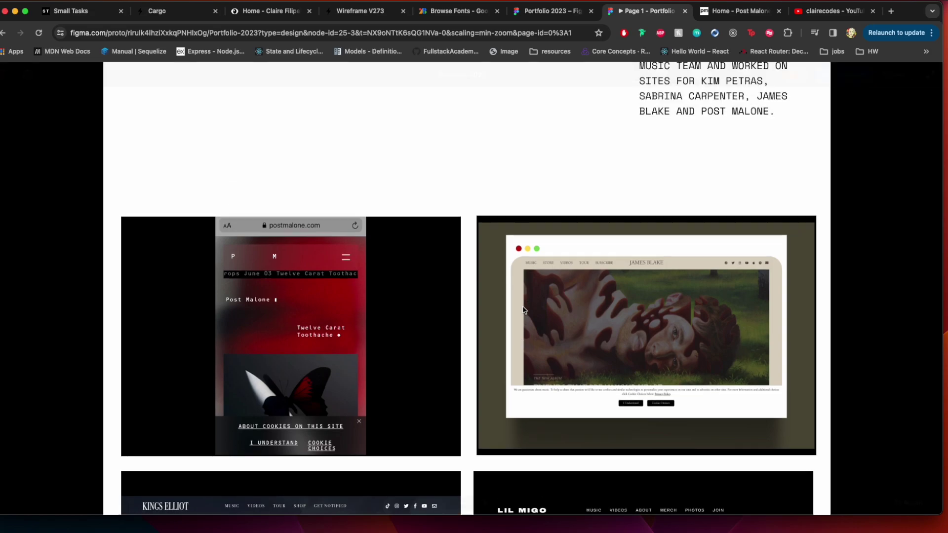
Scroll through the Music Sites image cards down to the 03 Clairecodes YT Channel 2020 details
{"action": "scroll", "coordinate": [523, 310], "scroll_direction": "down", "scroll_amount": 5}
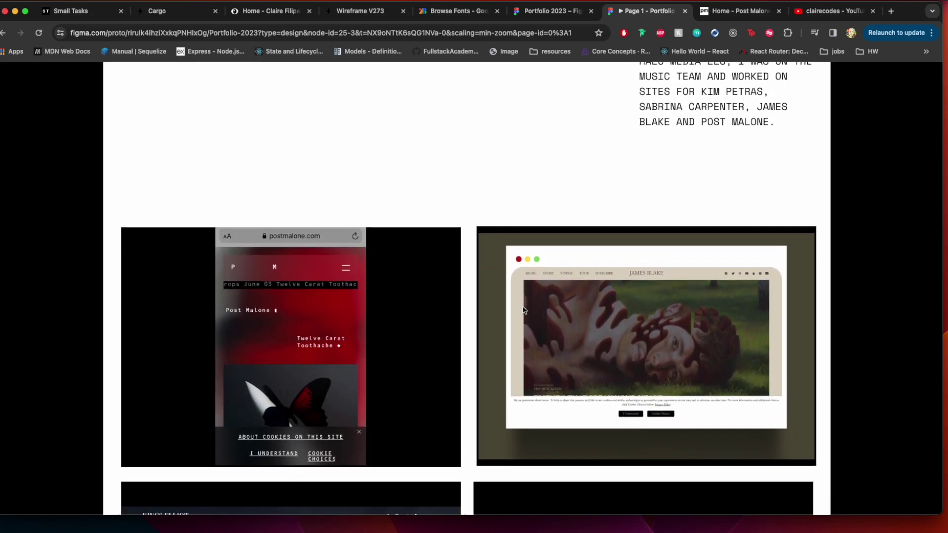
{"action": "scroll", "coordinate": [523, 310], "scroll_direction": "down", "scroll_amount": 3}
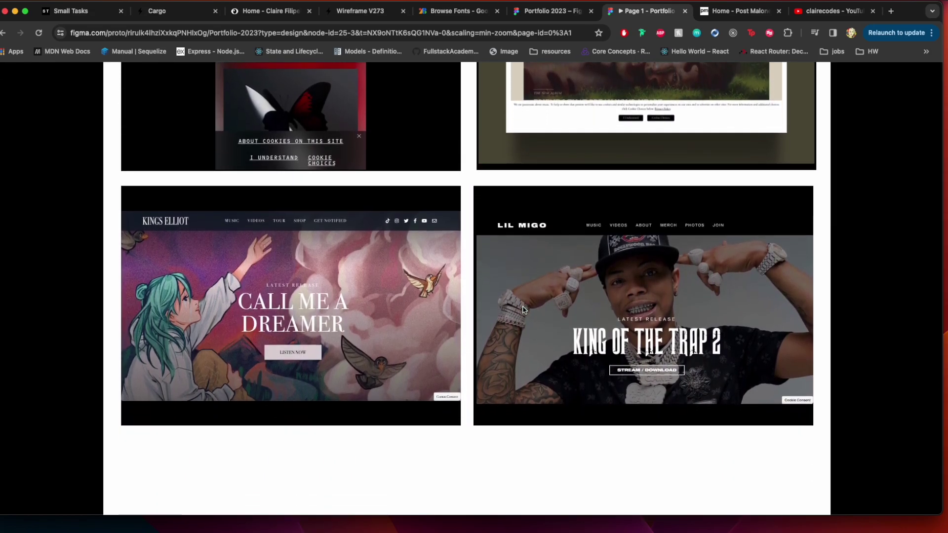
{"action": "scroll", "coordinate": [524, 310], "scroll_direction": "up", "scroll_amount": 1}
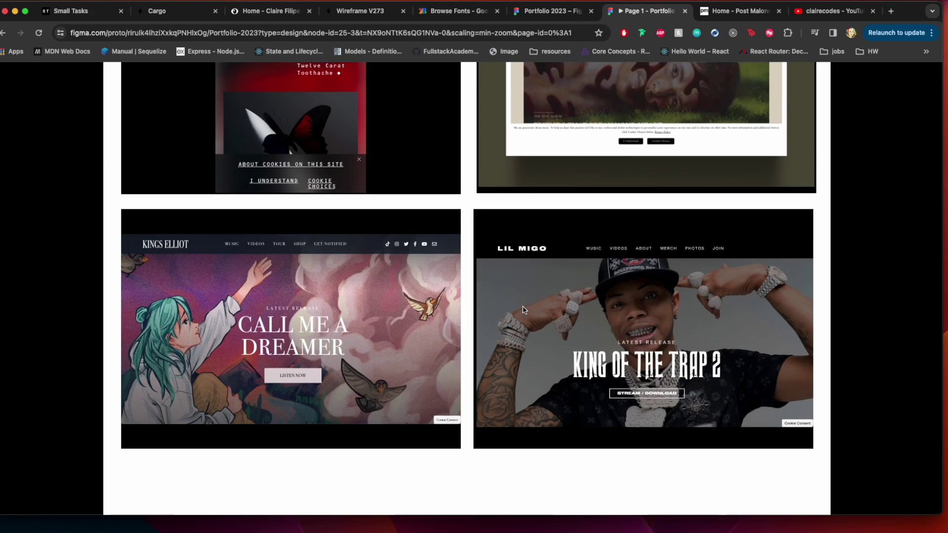
{"action": "scroll", "coordinate": [523, 310], "scroll_direction": "up", "scroll_amount": 3}
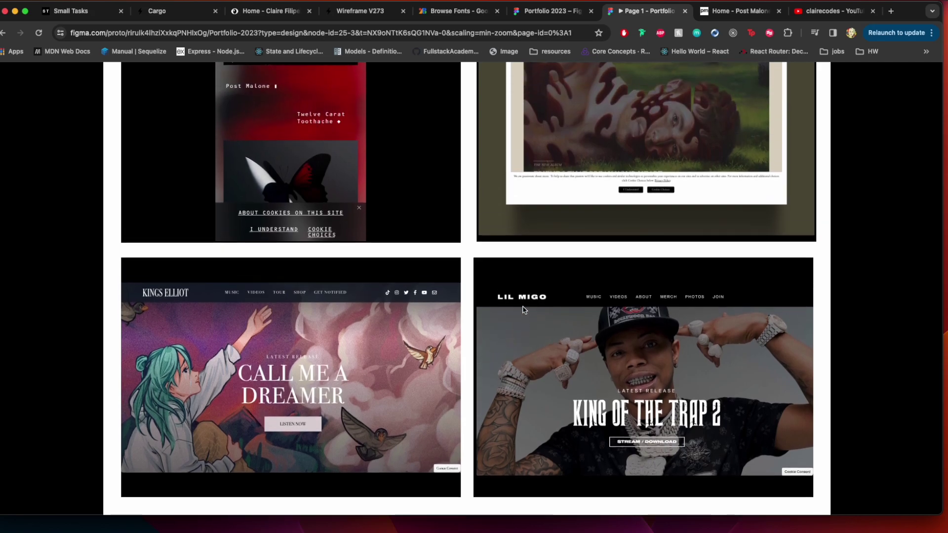
{"action": "scroll", "coordinate": [523, 310], "scroll_direction": "up", "scroll_amount": 2}
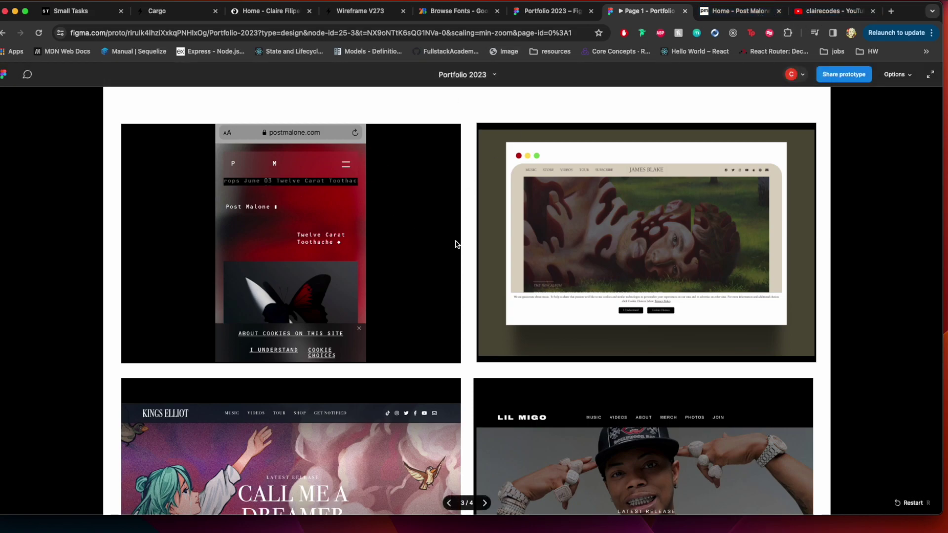
{"action": "scroll", "coordinate": [471, 267], "scroll_direction": "up", "scroll_amount": 4}
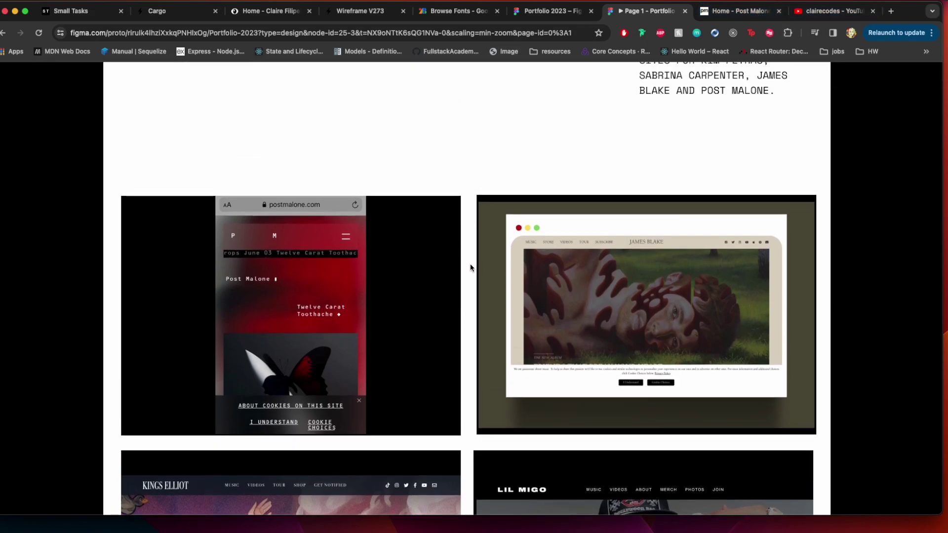
{"action": "scroll", "coordinate": [470, 268], "scroll_direction": "up", "scroll_amount": 5}
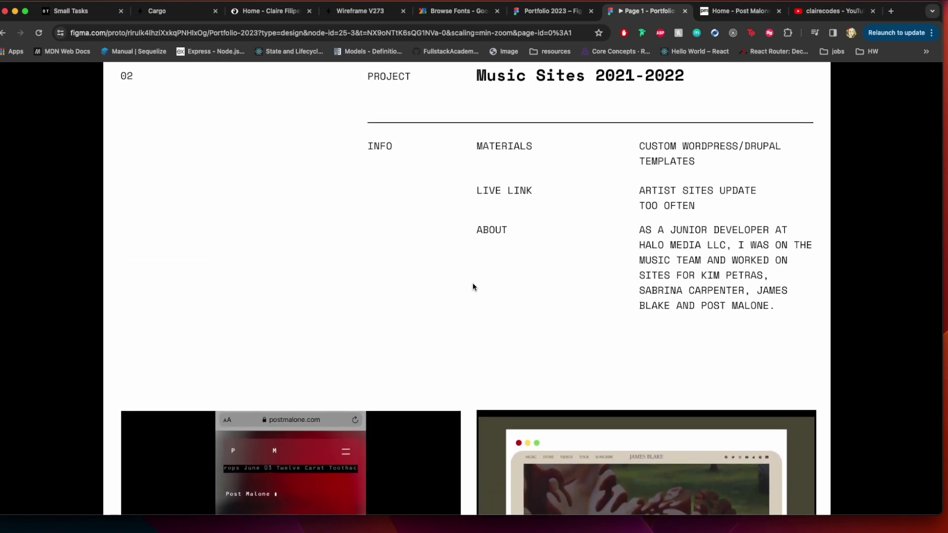
{"action": "scroll", "coordinate": [472, 296], "scroll_direction": "down", "scroll_amount": 15}
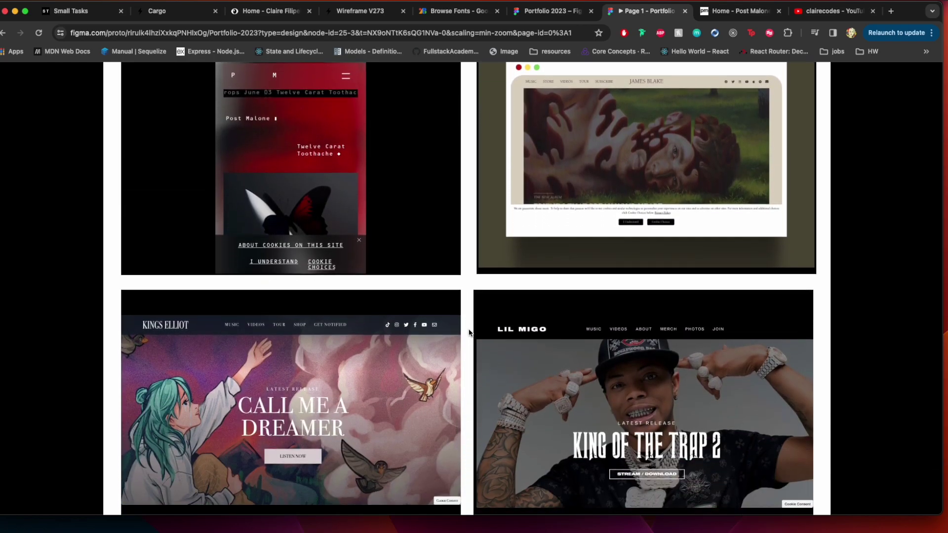
{"action": "scroll", "coordinate": [469, 332], "scroll_direction": "down", "scroll_amount": 12}
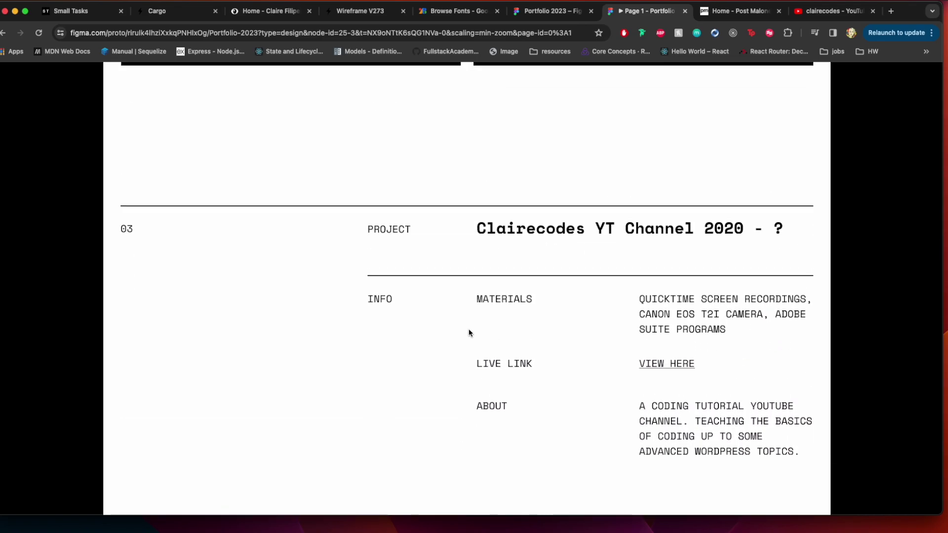
{"action": "scroll", "coordinate": [469, 333], "scroll_direction": "up", "scroll_amount": 5}
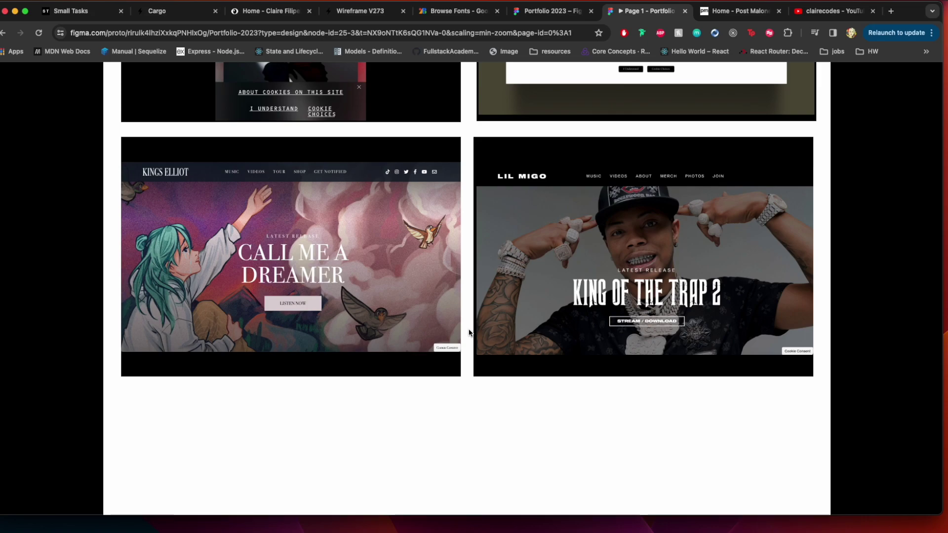
{"action": "scroll", "coordinate": [470, 332], "scroll_direction": "up", "scroll_amount": 3}
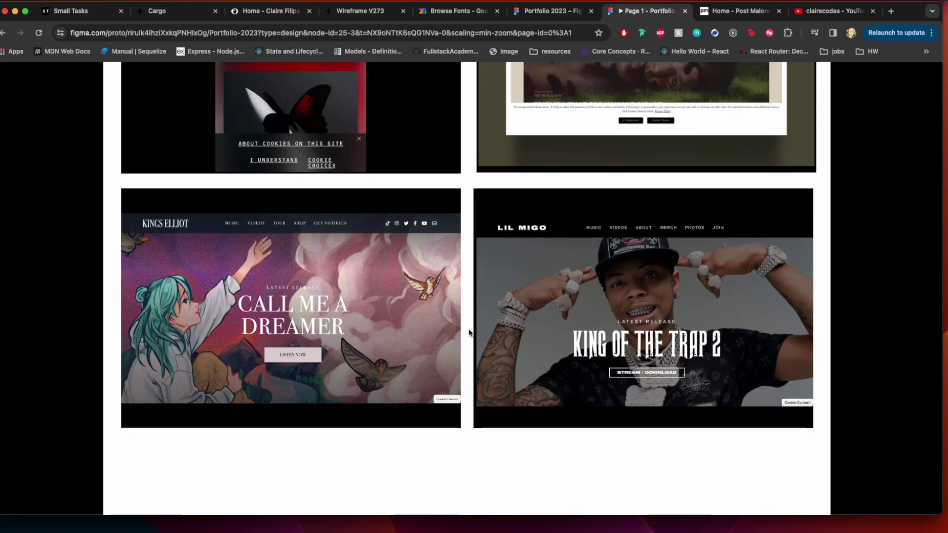
{"action": "scroll", "coordinate": [469, 333], "scroll_direction": "up", "scroll_amount": 12}
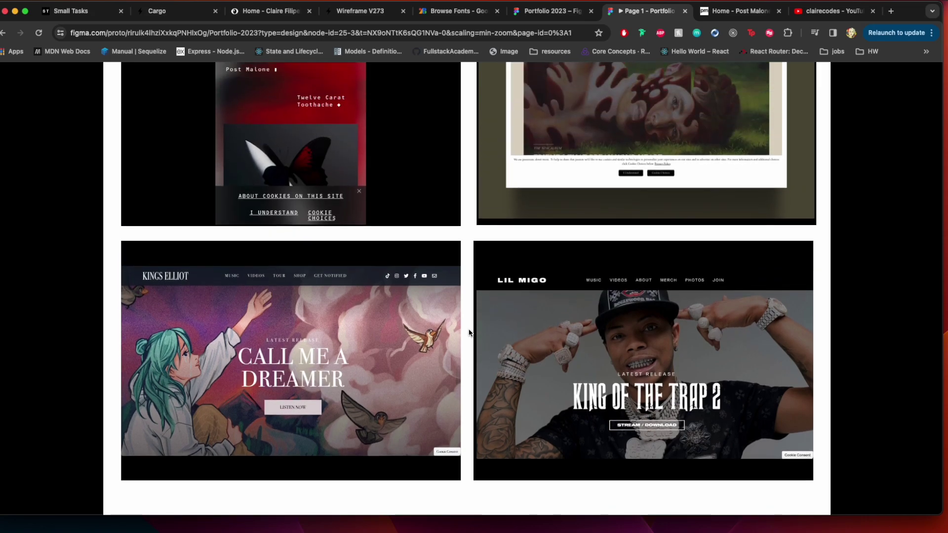
{"action": "scroll", "coordinate": [469, 333], "scroll_direction": "up", "scroll_amount": 1}
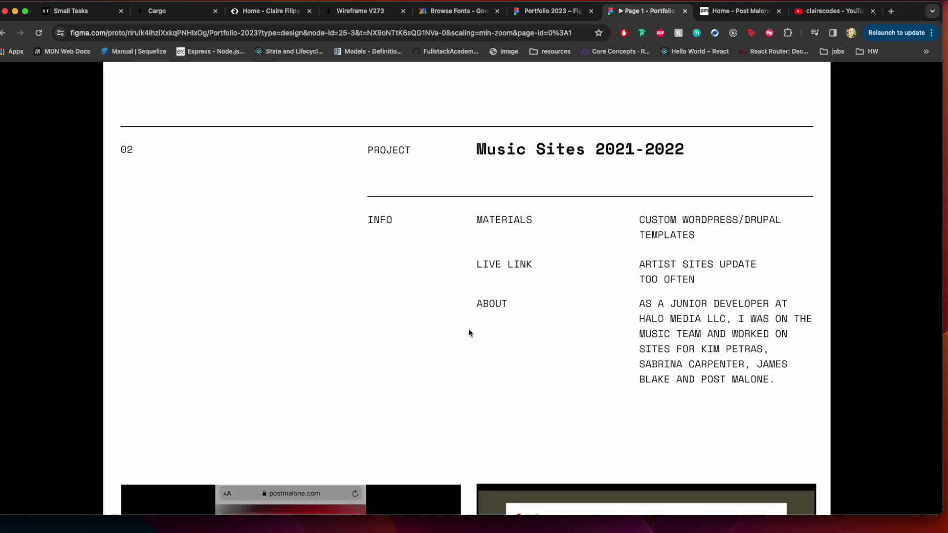
{"action": "scroll", "coordinate": [469, 332], "scroll_direction": "down", "scroll_amount": 8}
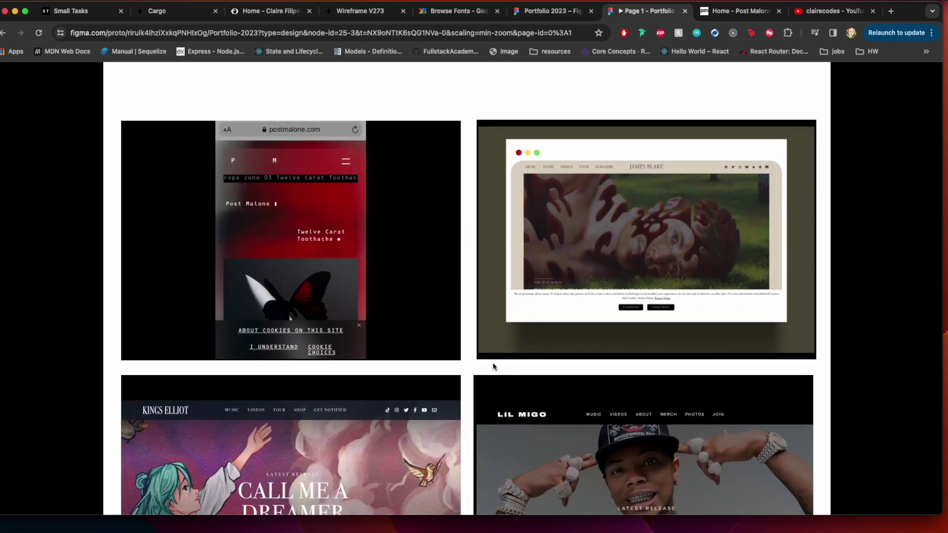
{"action": "scroll", "coordinate": [509, 384], "scroll_direction": "down", "scroll_amount": 4}
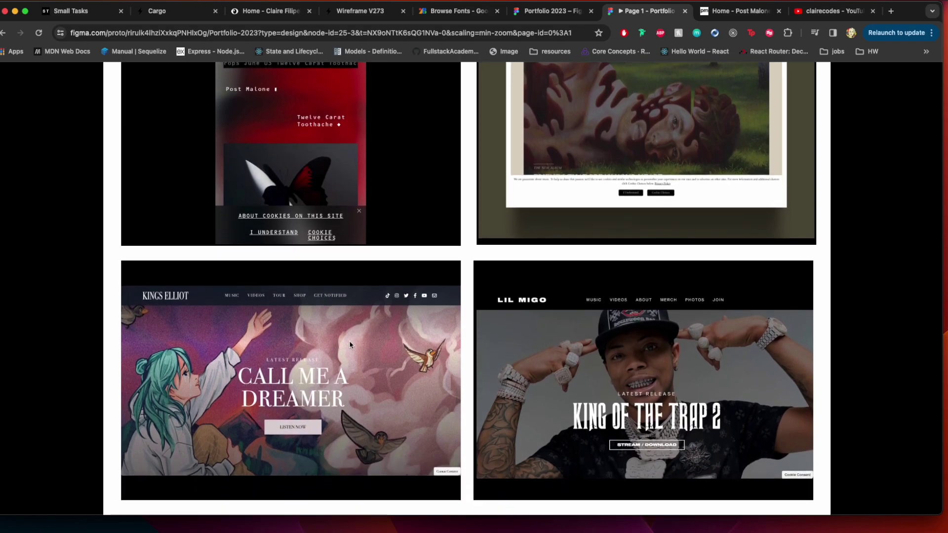
{"action": "scroll", "coordinate": [410, 380], "scroll_direction": "down", "scroll_amount": 4}
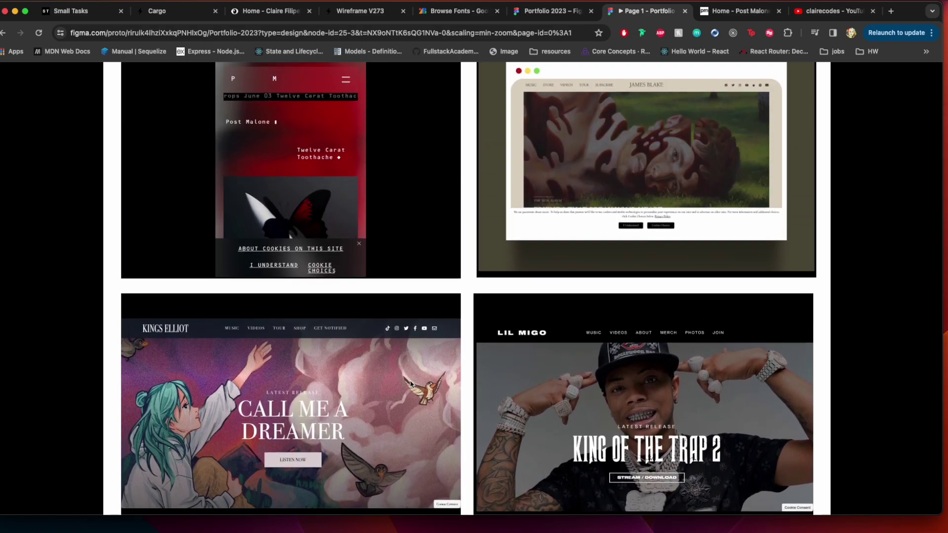
{"action": "scroll", "coordinate": [410, 384], "scroll_direction": "up", "scroll_amount": 3}
{"action": "scroll", "coordinate": [416, 375], "scroll_direction": "down", "scroll_amount": 4}
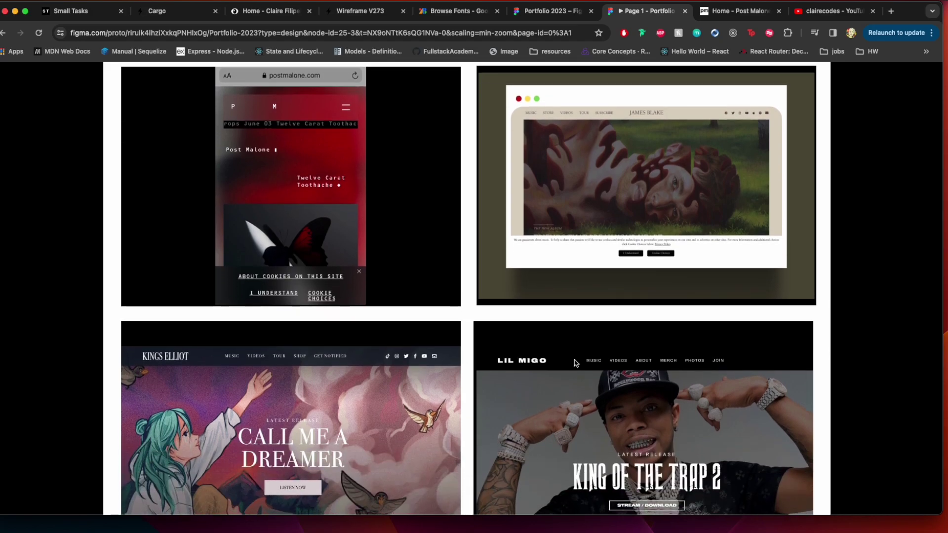
{"action": "scroll", "coordinate": [379, 401], "scroll_direction": "up", "scroll_amount": 2}
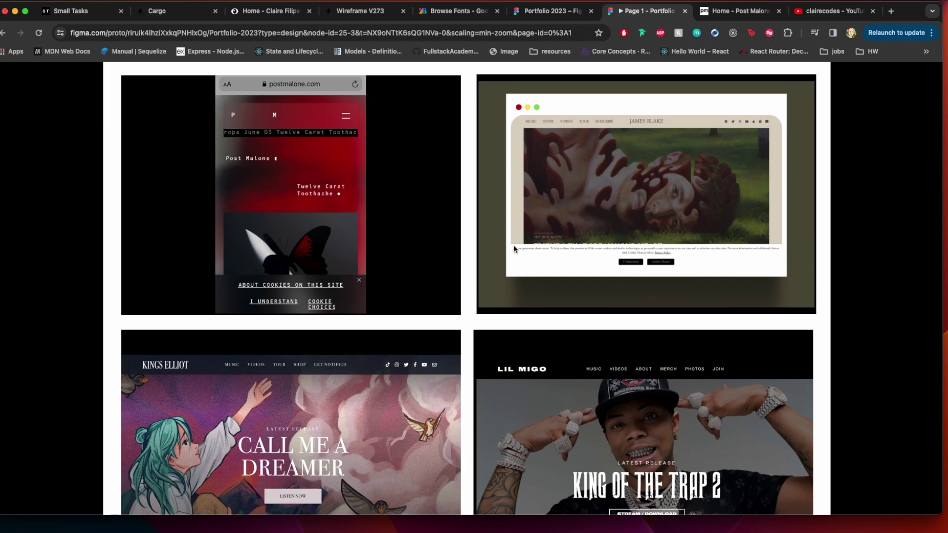
{"action": "scroll", "coordinate": [514, 248], "scroll_direction": "down", "scroll_amount": 3}
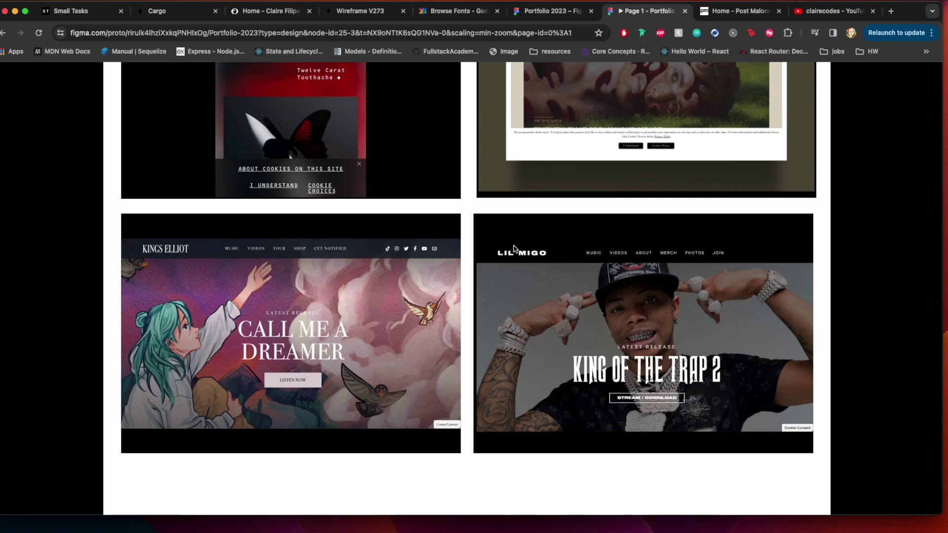
{"action": "scroll", "coordinate": [514, 249], "scroll_direction": "down", "scroll_amount": 5}
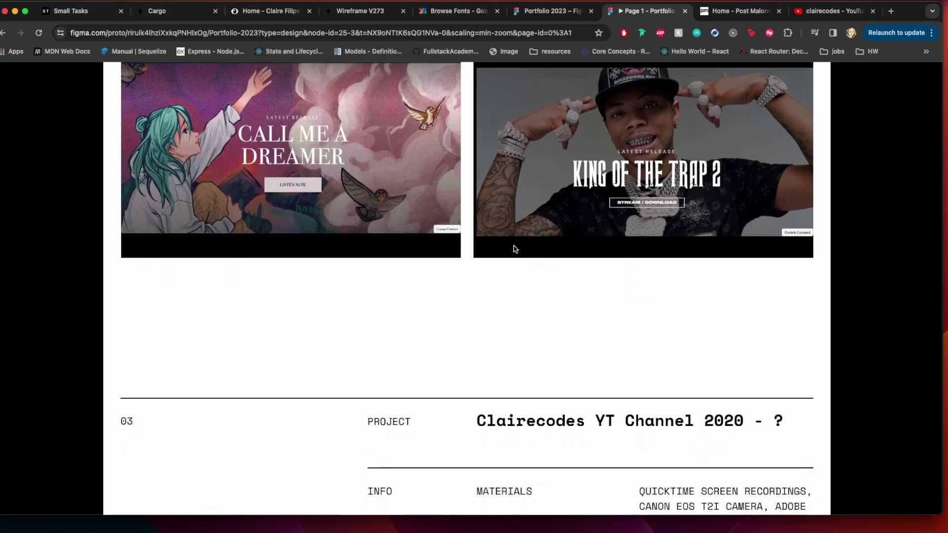
{"action": "scroll", "coordinate": [515, 248], "scroll_direction": "down", "scroll_amount": 8}
{"action": "scroll", "coordinate": [515, 249], "scroll_direction": "up", "scroll_amount": 8}
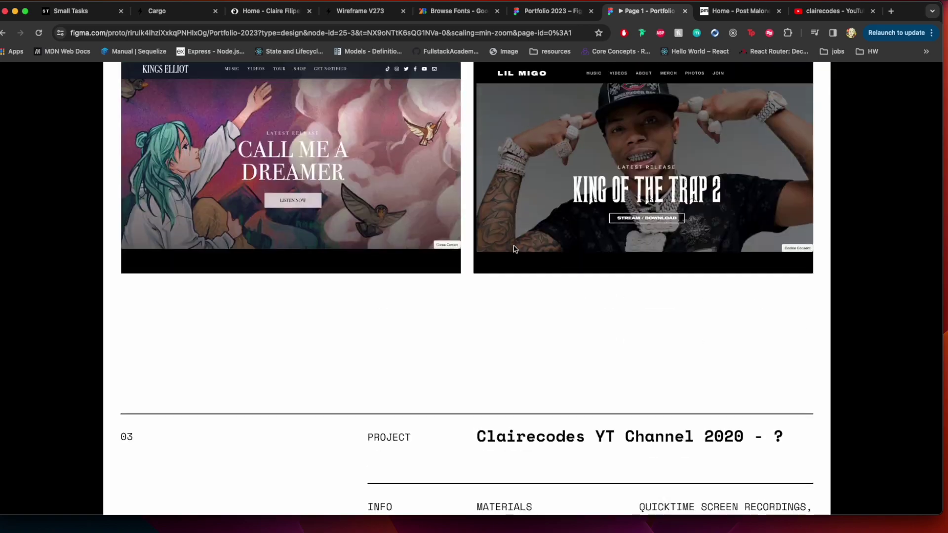
{"action": "scroll", "coordinate": [513, 248], "scroll_direction": "up", "scroll_amount": 5}
{"action": "scroll", "coordinate": [590, 225], "scroll_direction": "up", "scroll_amount": 1}
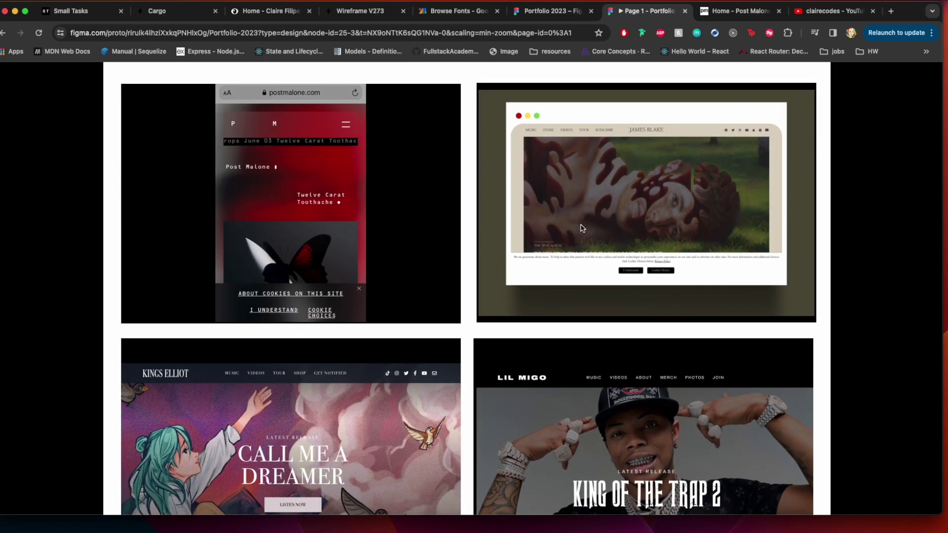
{"action": "scroll", "coordinate": [583, 228], "scroll_direction": "up", "scroll_amount": 1}
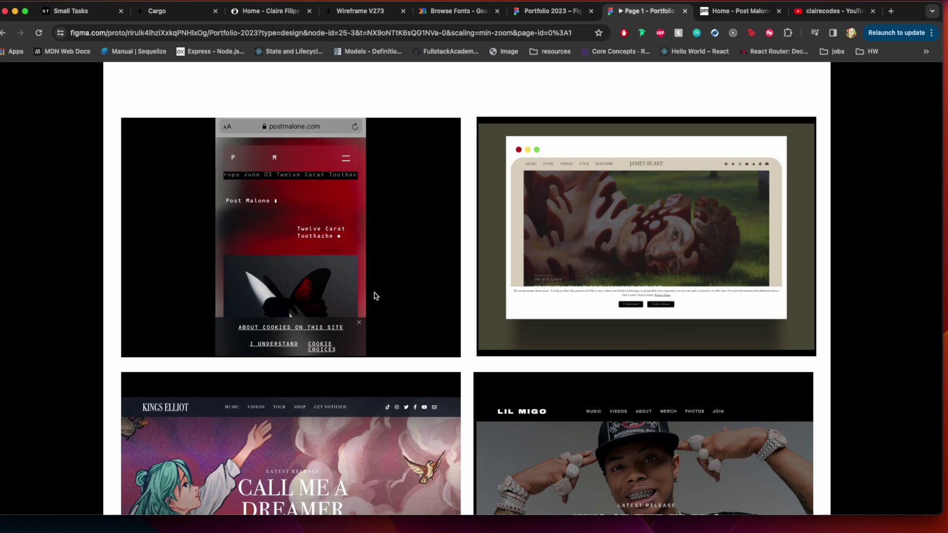
{"action": "scroll", "coordinate": [518, 359], "scroll_direction": "down", "scroll_amount": 10}
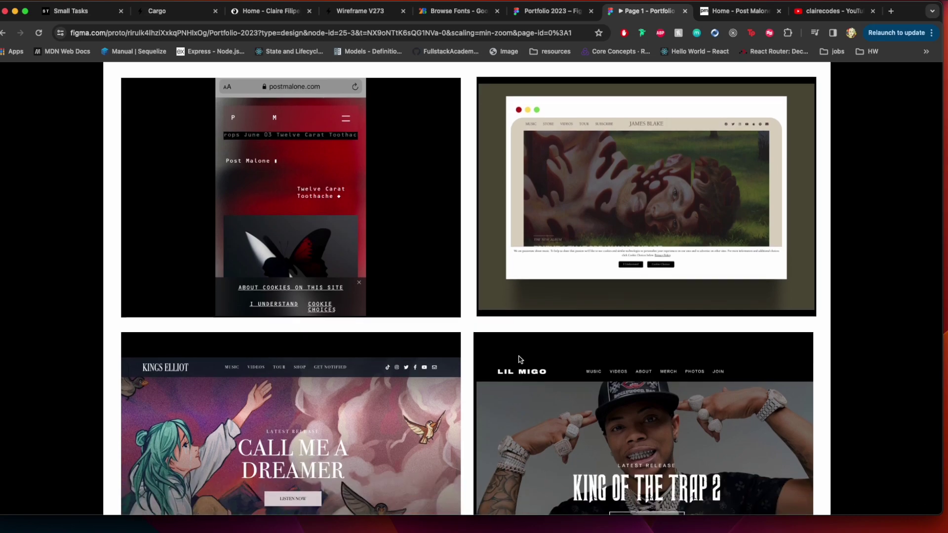
{"action": "scroll", "coordinate": [519, 359], "scroll_direction": "down", "scroll_amount": 5}
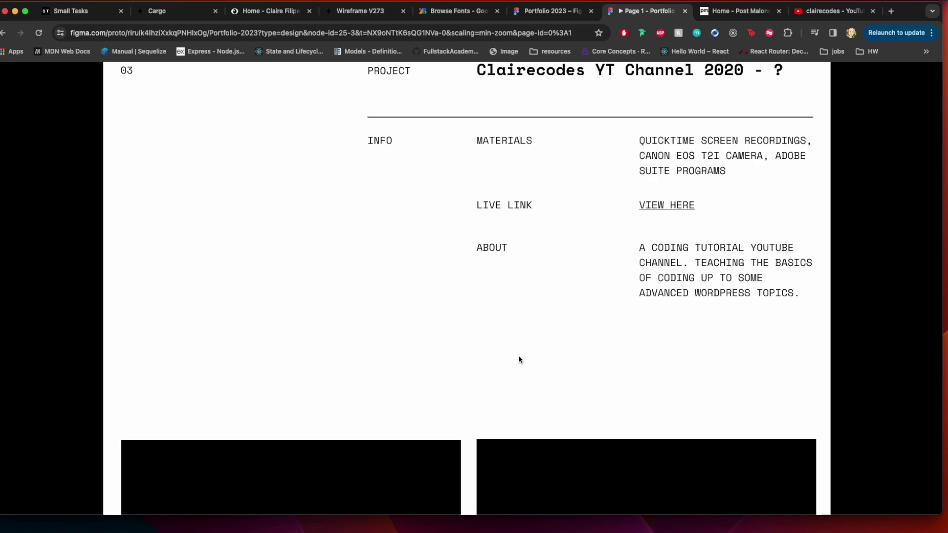
{"action": "scroll", "coordinate": [518, 356], "scroll_direction": "up", "scroll_amount": 1}
{"action": "scroll", "coordinate": [518, 357], "scroll_direction": "up", "scroll_amount": 1}
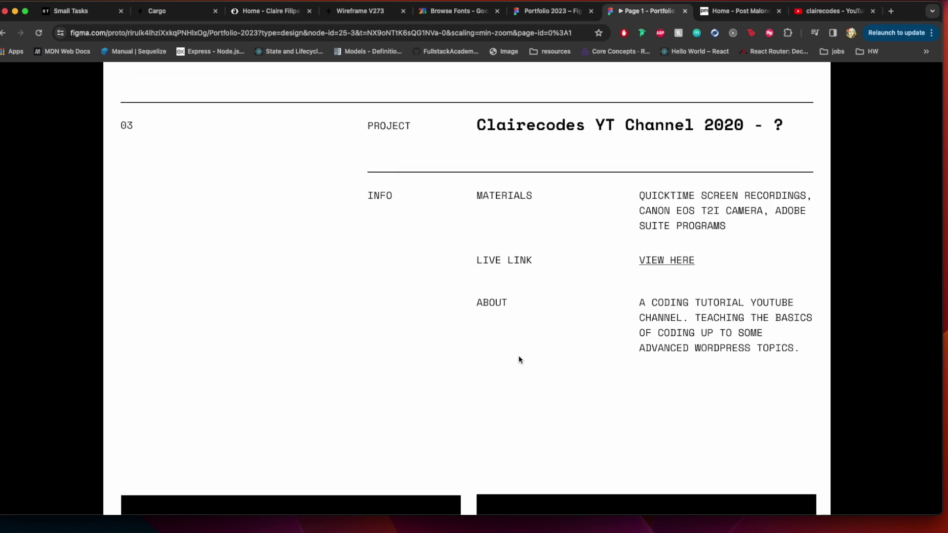
{"action": "scroll", "coordinate": [518, 359], "scroll_direction": "down", "scroll_amount": 1}
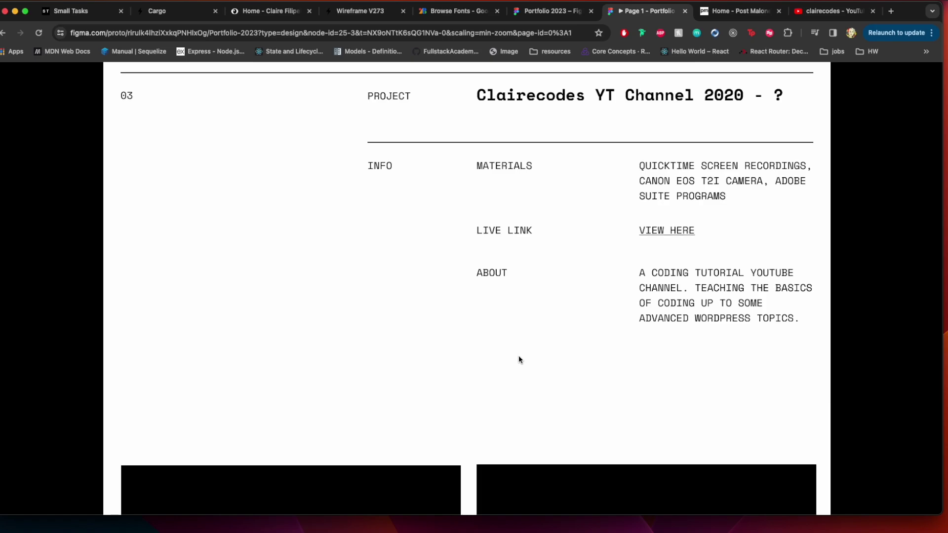
{"action": "scroll", "coordinate": [518, 359], "scroll_direction": "down", "scroll_amount": 1}
{"action": "scroll", "coordinate": [519, 359], "scroll_direction": "up", "scroll_amount": 1}
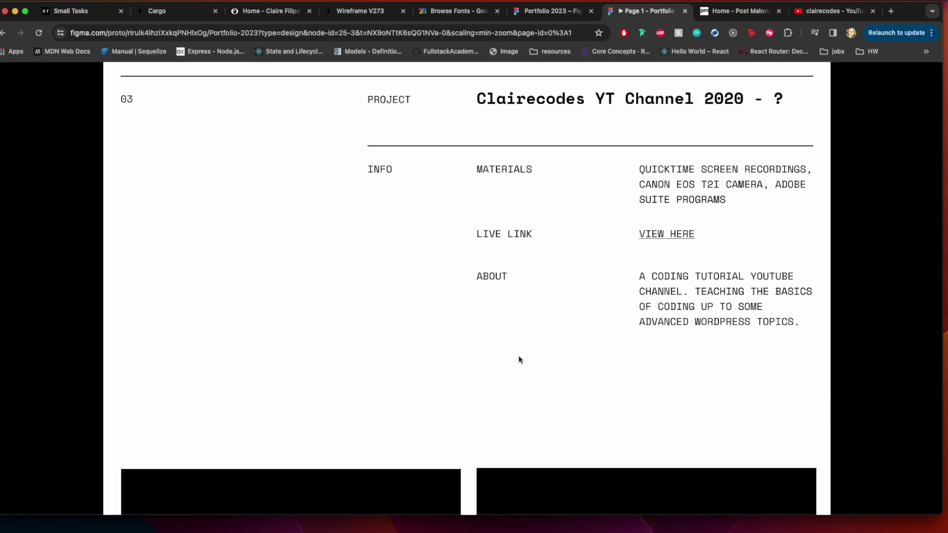
{"action": "scroll", "coordinate": [518, 358], "scroll_direction": "down", "scroll_amount": 20}
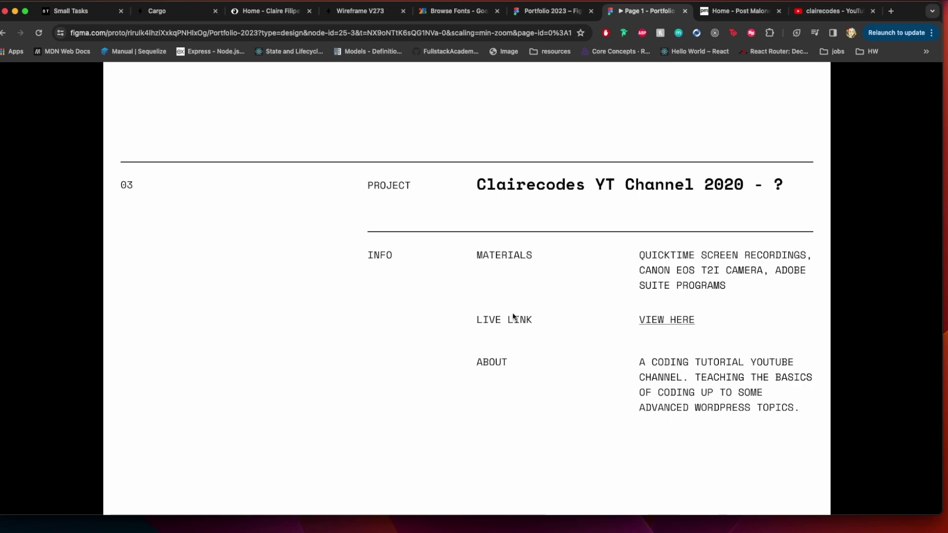
{"action": "scroll", "coordinate": [529, 302], "scroll_direction": "up", "scroll_amount": 1}
{"action": "scroll", "coordinate": [528, 302], "scroll_direction": "up", "scroll_amount": 15}
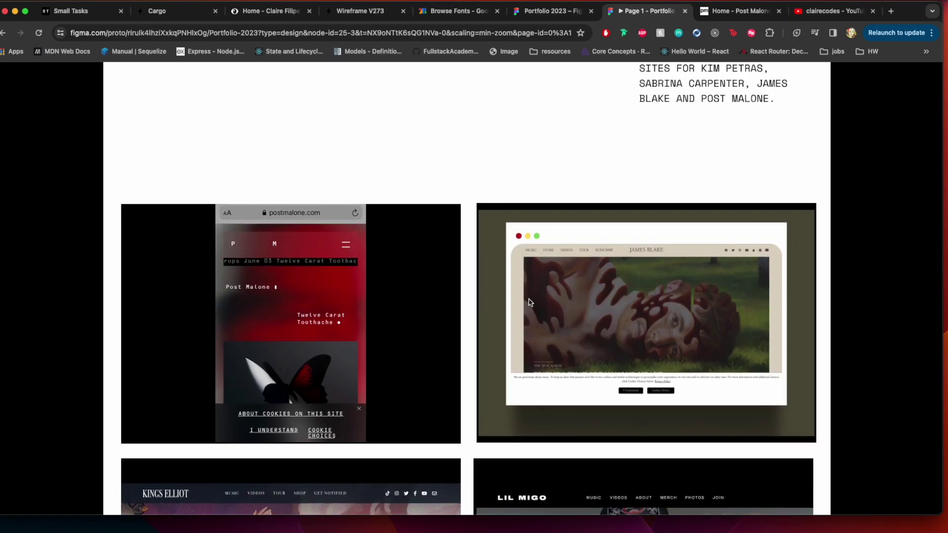
{"action": "scroll", "coordinate": [529, 302], "scroll_direction": "up", "scroll_amount": 5}
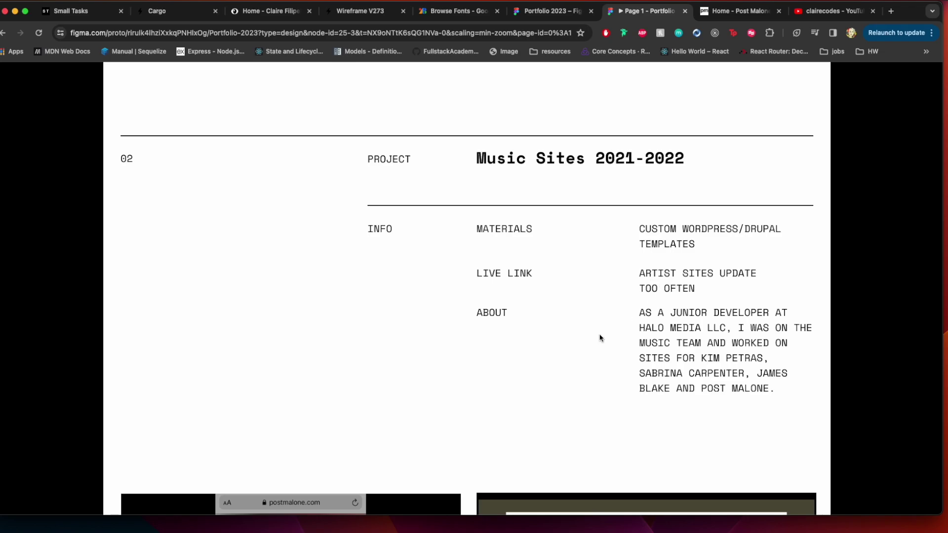
{"action": "scroll", "coordinate": [600, 338], "scroll_direction": "down", "scroll_amount": 14}
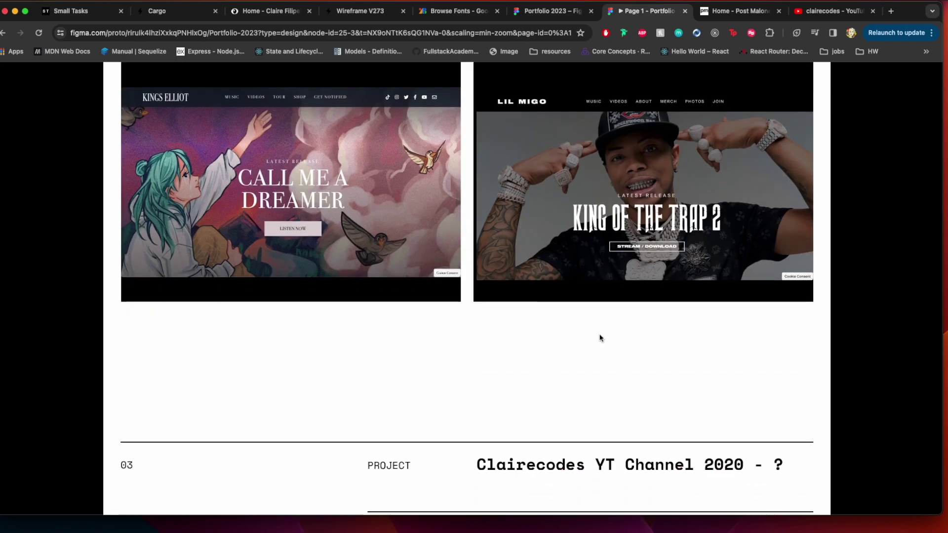
{"action": "scroll", "coordinate": [601, 338], "scroll_direction": "down", "scroll_amount": 10}
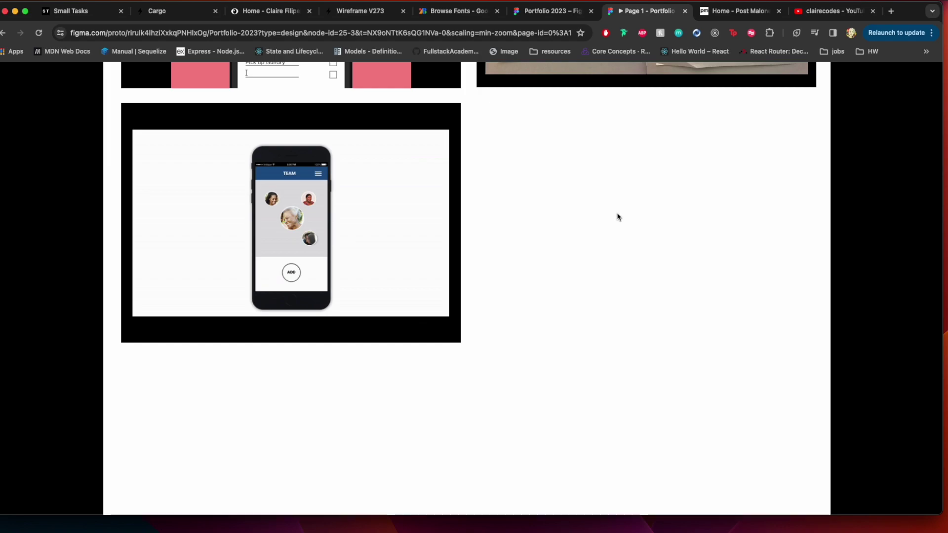
Scroll up past the LYLAS Hackathon app screens to the 01 My Diary 2023 section
{"action": "scroll", "coordinate": [617, 217], "scroll_direction": "up", "scroll_amount": 4}
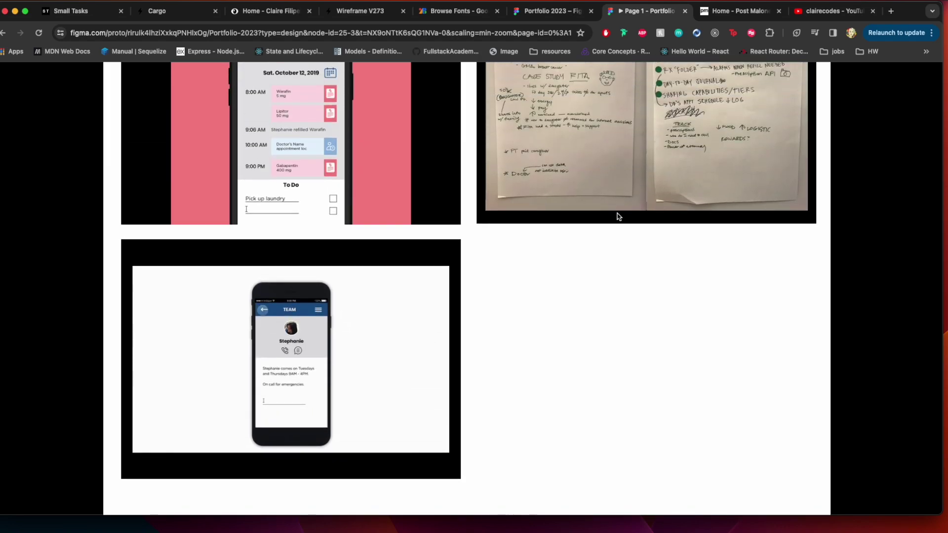
{"action": "scroll", "coordinate": [617, 216], "scroll_direction": "up", "scroll_amount": 1}
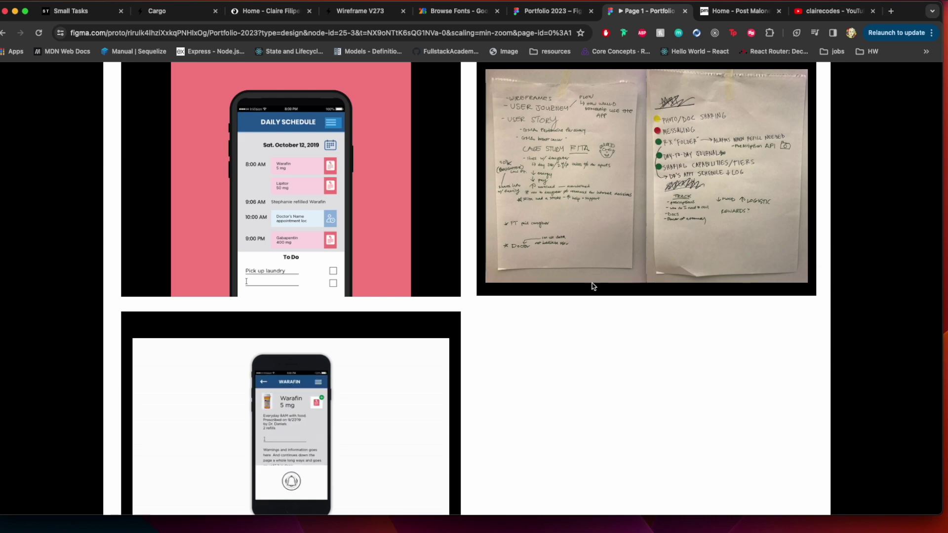
{"action": "scroll", "coordinate": [588, 298], "scroll_direction": "up", "scroll_amount": 1}
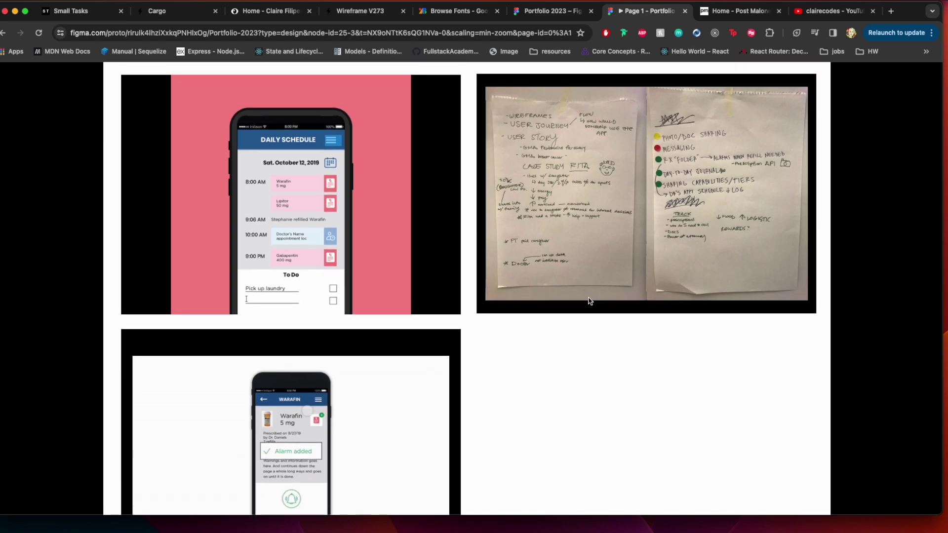
{"action": "scroll", "coordinate": [588, 298], "scroll_direction": "down", "scroll_amount": 2}
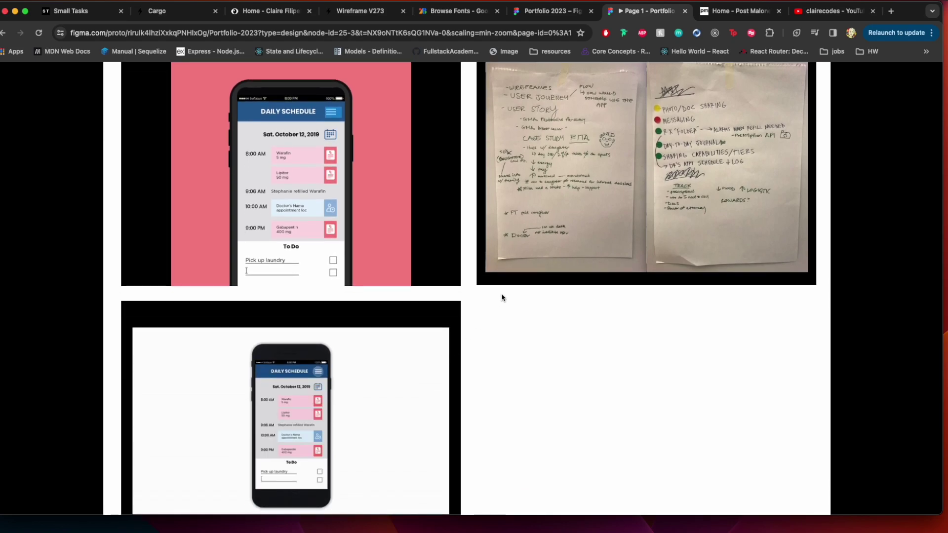
{"action": "scroll", "coordinate": [502, 296], "scroll_direction": "up", "scroll_amount": 2}
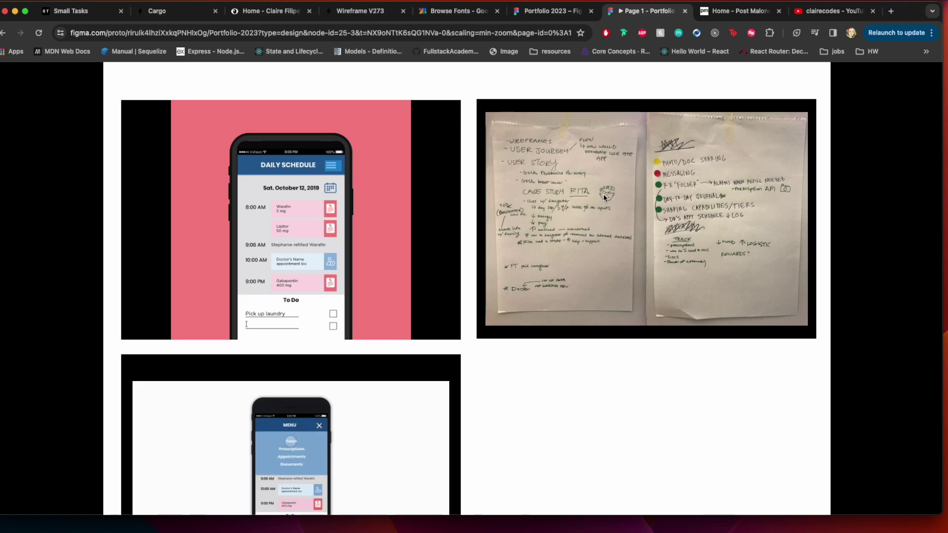
{"action": "scroll", "coordinate": [561, 201], "scroll_direction": "up", "scroll_amount": 20}
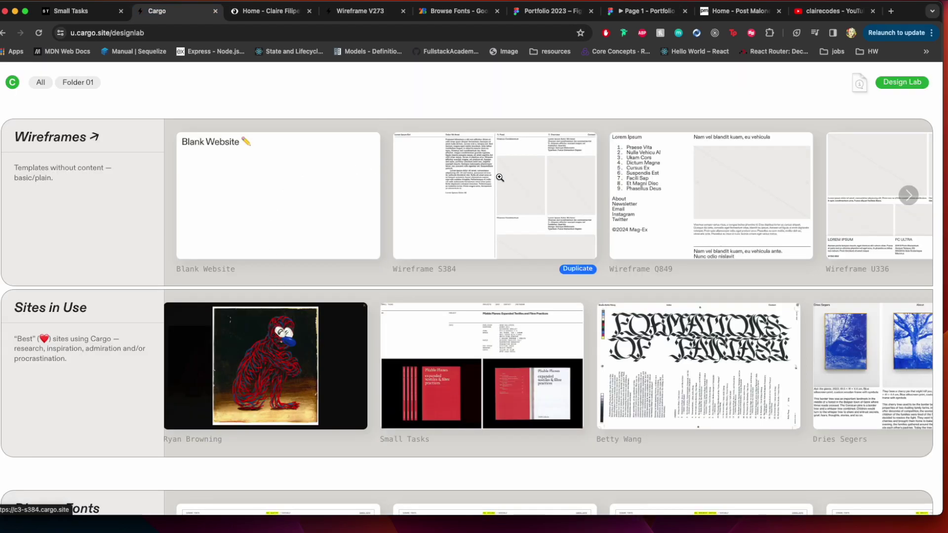
Scroll through the Cargo Design Lab template gallery
{"action": "scroll", "coordinate": [667, 171], "scroll_direction": "right", "scroll_amount": 5}
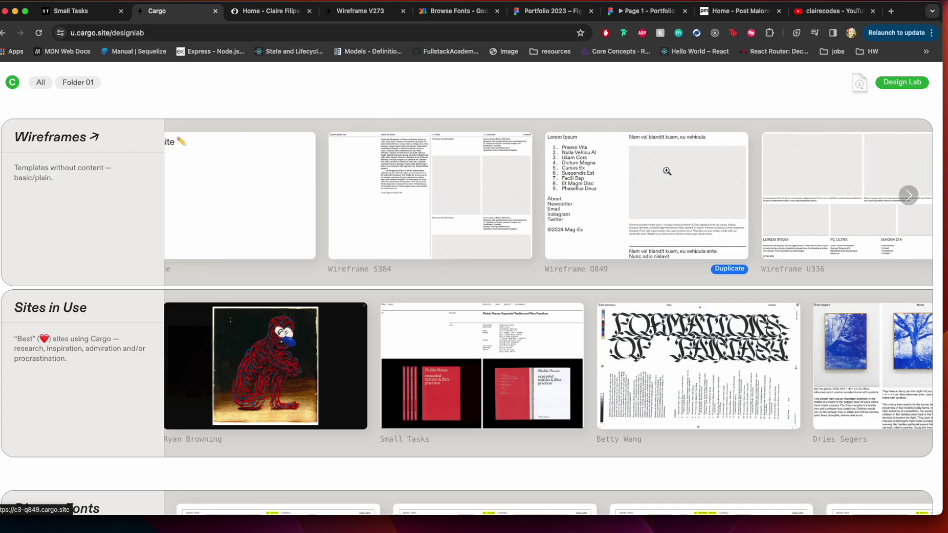
{"action": "scroll", "coordinate": [667, 171], "scroll_direction": "right", "scroll_amount": 15}
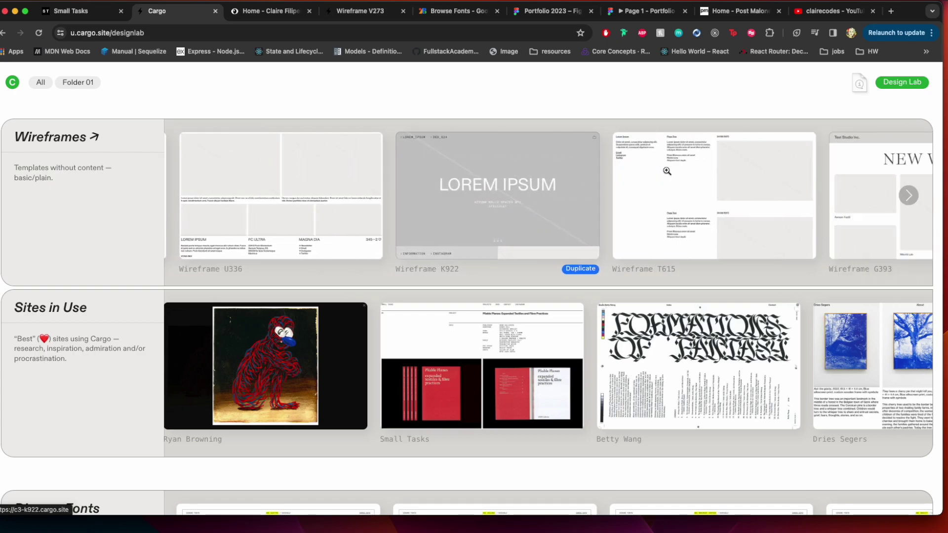
{"action": "scroll", "coordinate": [667, 171], "scroll_direction": "right", "scroll_amount": 15}
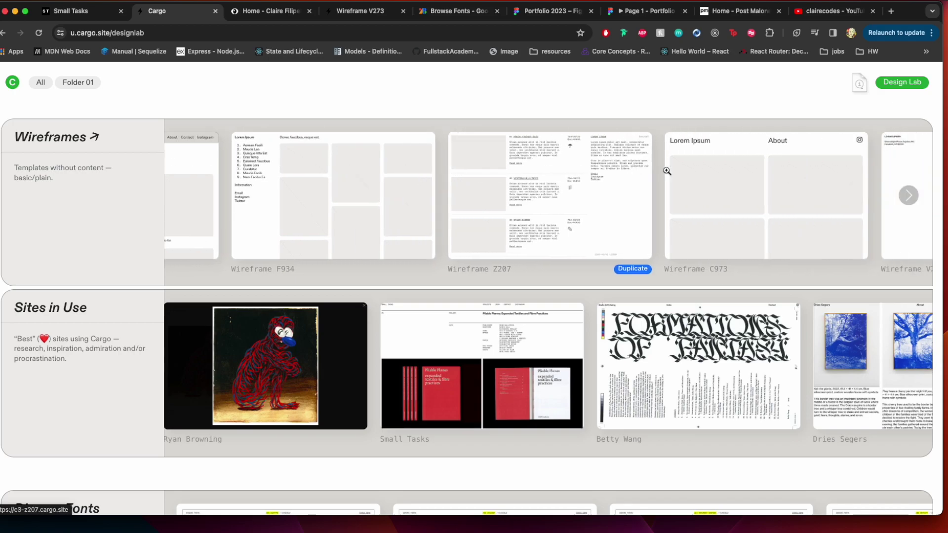
{"action": "scroll", "coordinate": [667, 170], "scroll_direction": "right", "scroll_amount": 15}
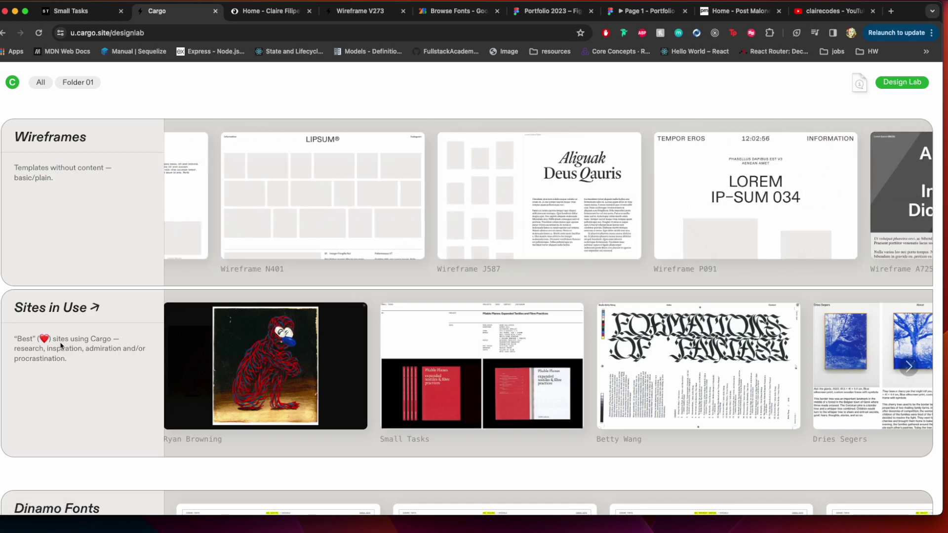
{"action": "scroll", "coordinate": [98, 364], "scroll_direction": "down", "scroll_amount": 10}
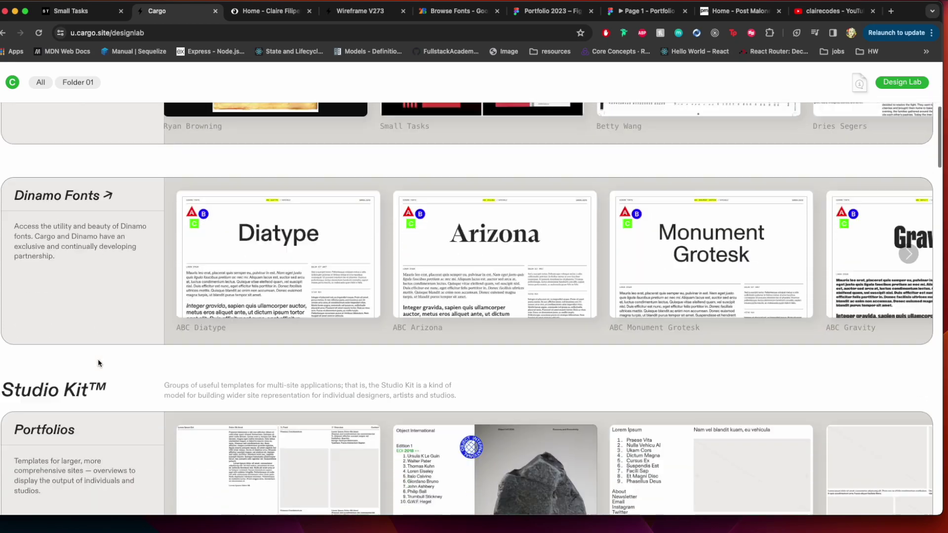
{"action": "scroll", "coordinate": [98, 363], "scroll_direction": "down", "scroll_amount": 6}
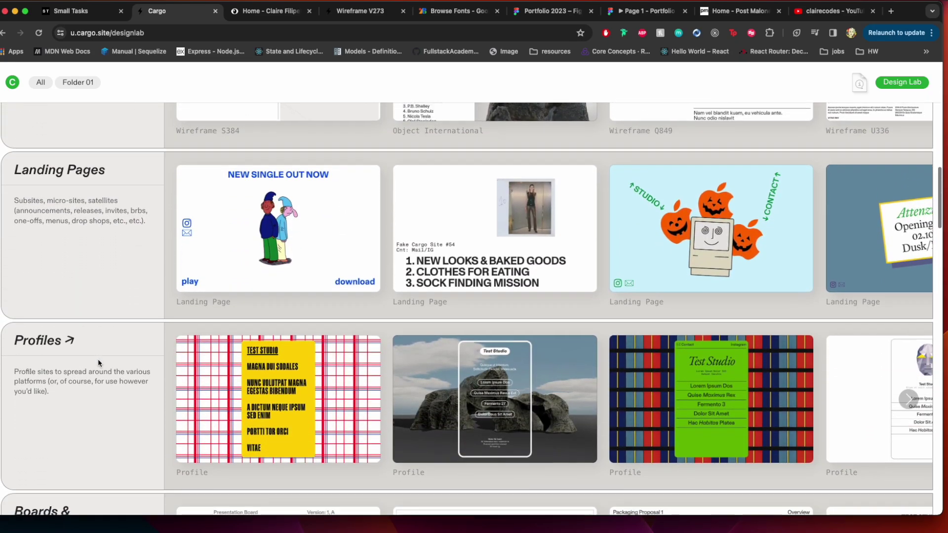
{"action": "scroll", "coordinate": [98, 363], "scroll_direction": "down", "scroll_amount": 9}
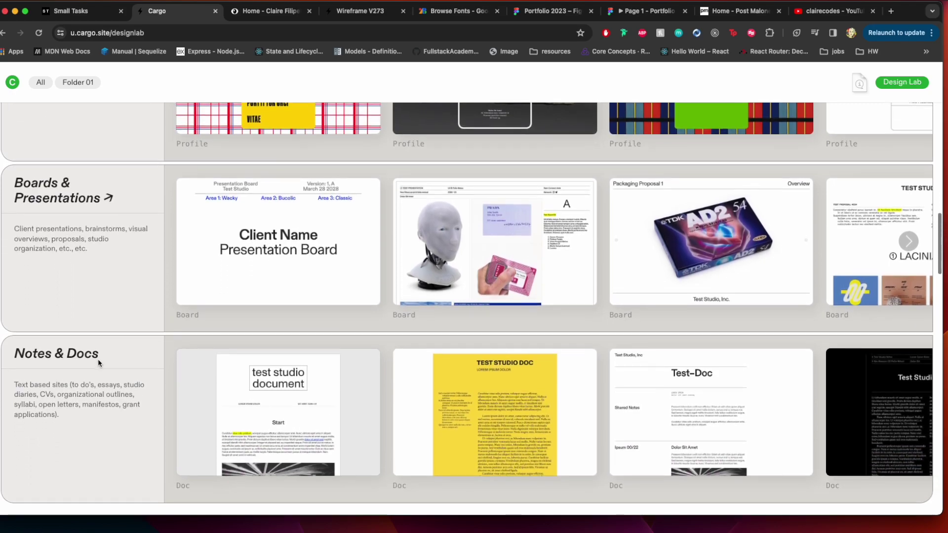
{"action": "scroll", "coordinate": [98, 363], "scroll_direction": "down", "scroll_amount": 12}
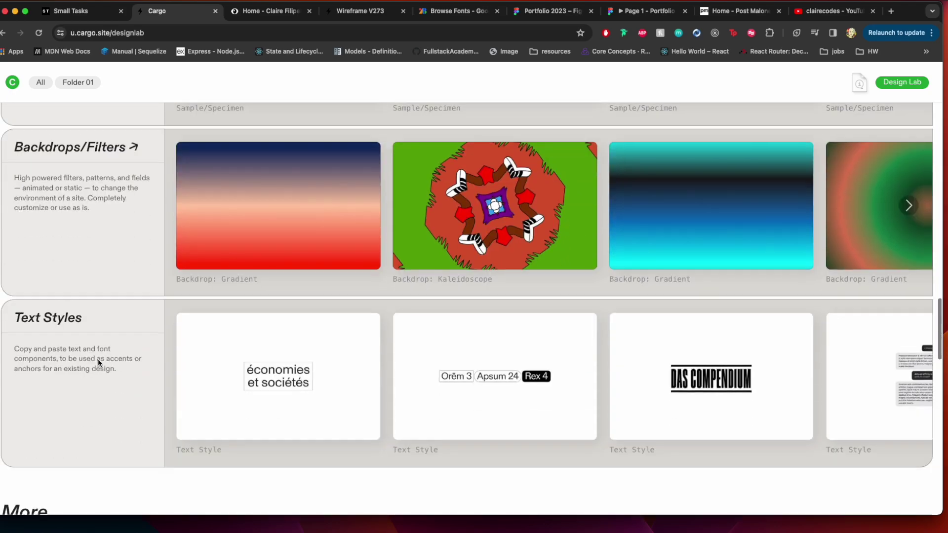
{"action": "scroll", "coordinate": [98, 363], "scroll_direction": "down", "scroll_amount": 15}
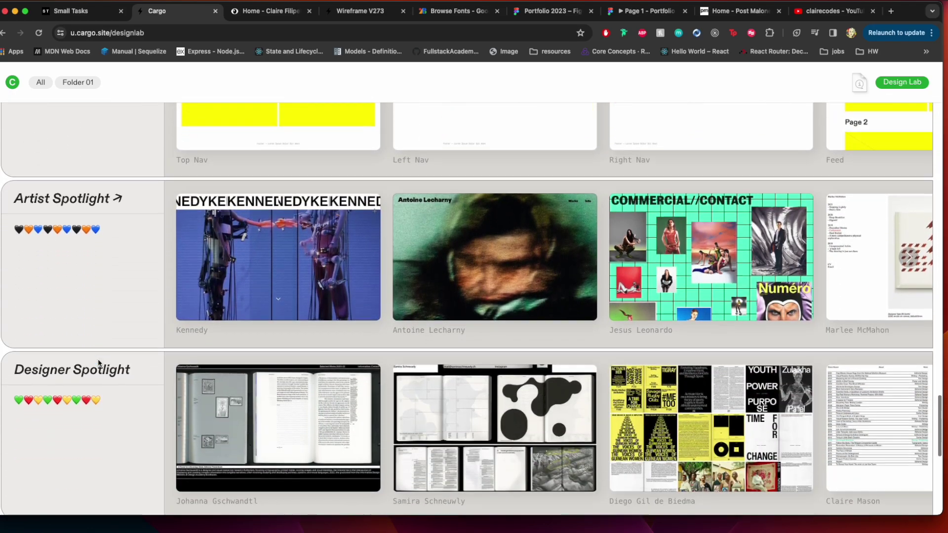
{"action": "scroll", "coordinate": [97, 363], "scroll_direction": "down", "scroll_amount": 4}
{"action": "scroll", "coordinate": [98, 364], "scroll_direction": "up", "scroll_amount": 20}
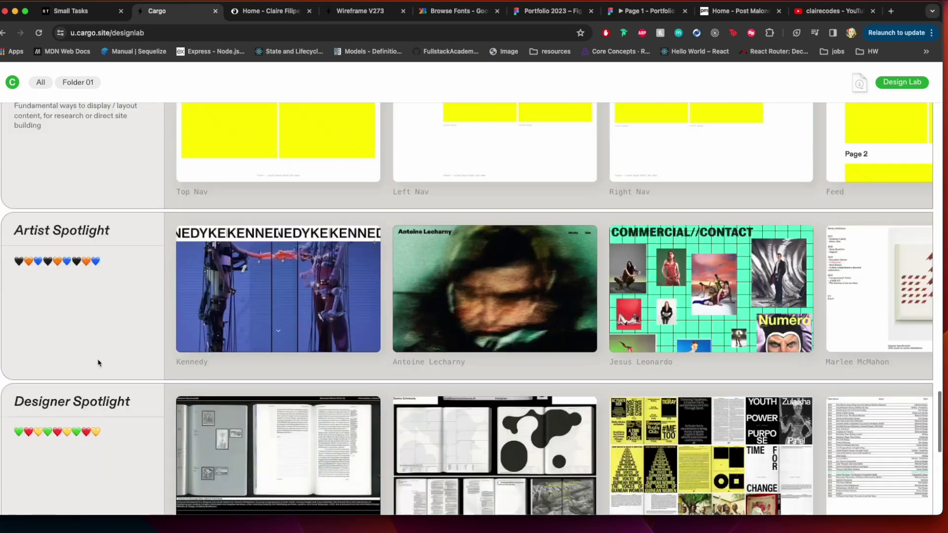
{"action": "scroll", "coordinate": [98, 363], "scroll_direction": "down", "scroll_amount": 15}
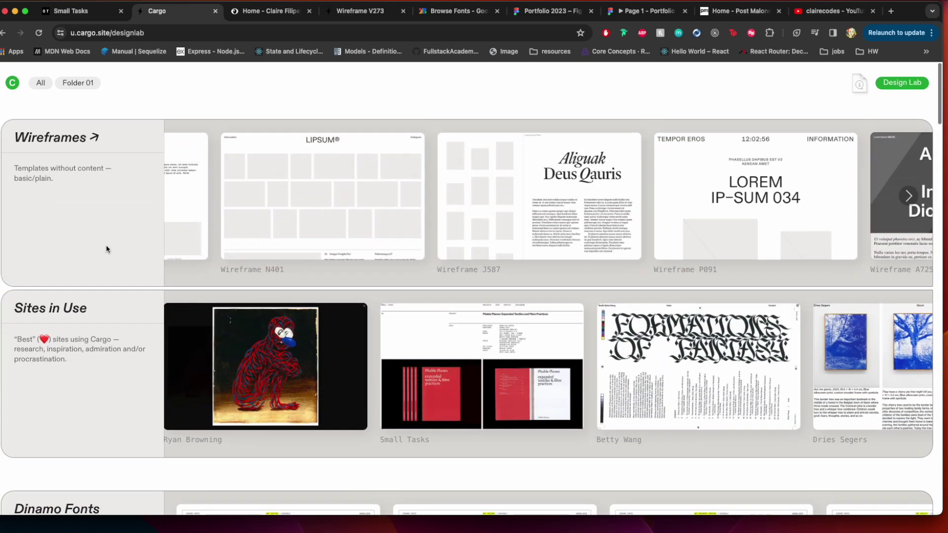
{"action": "left_click", "coordinate": [123, 33]}
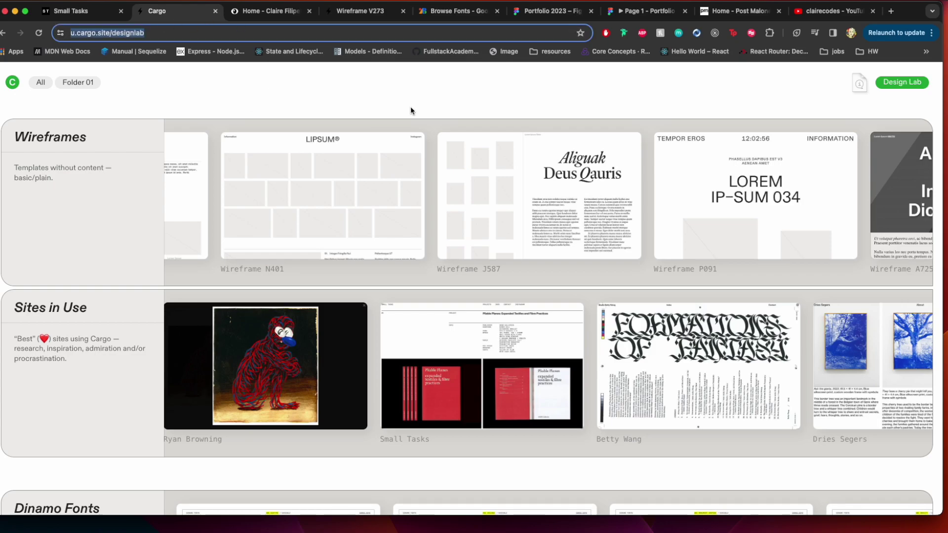
Switch to the Wireframe V273 tab and scroll through its placeholder template layout
{"action": "left_click", "coordinate": [283, 10]}
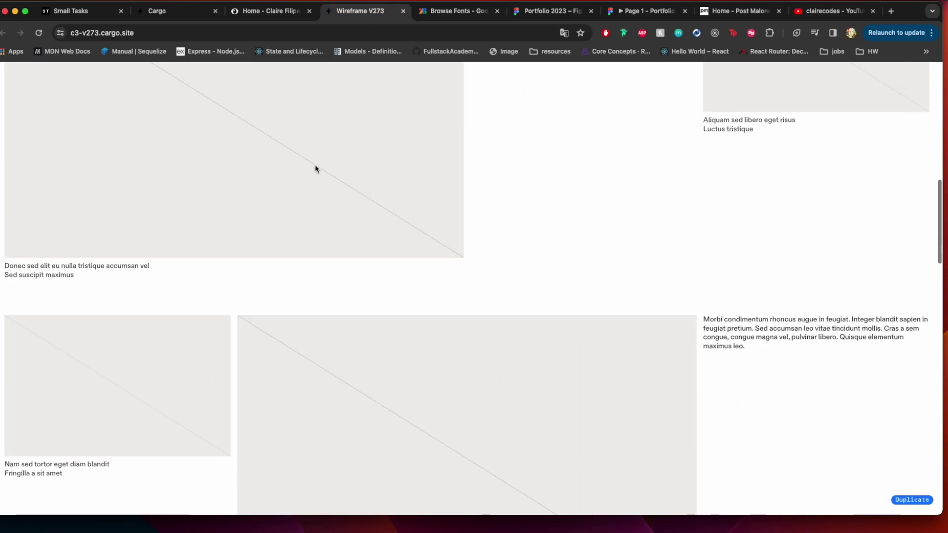
{"action": "scroll", "coordinate": [314, 169], "scroll_direction": "up", "scroll_amount": 10}
{"action": "scroll", "coordinate": [315, 169], "scroll_direction": "down", "scroll_amount": 6}
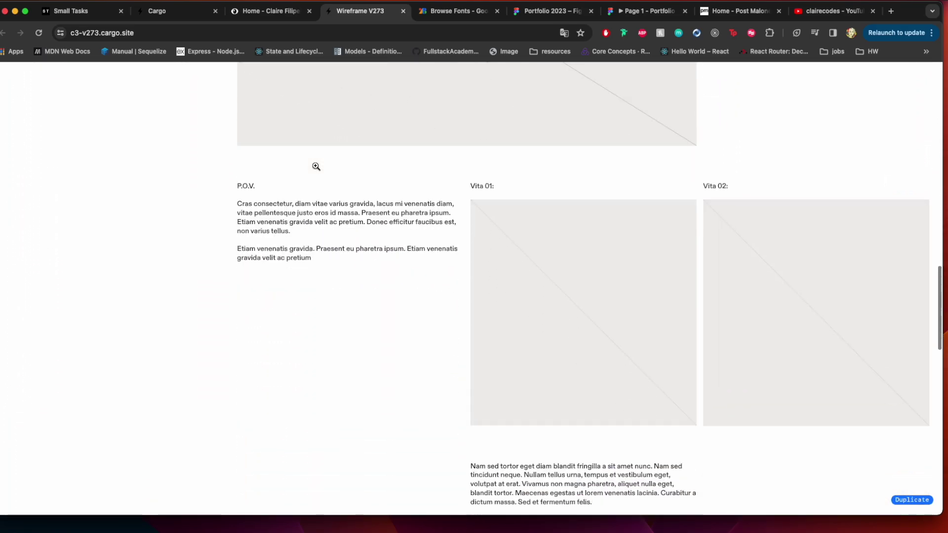
{"action": "scroll", "coordinate": [316, 167], "scroll_direction": "down", "scroll_amount": 8}
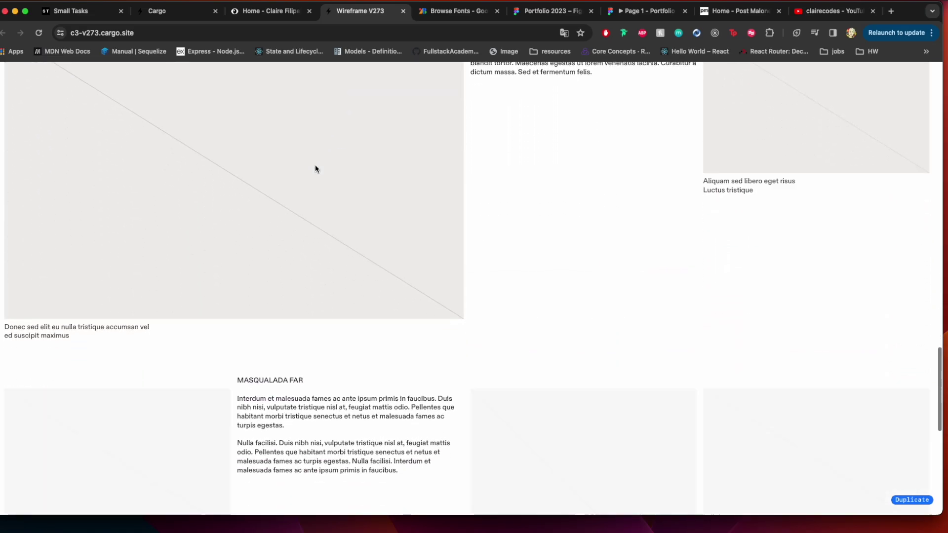
{"action": "scroll", "coordinate": [315, 169], "scroll_direction": "down", "scroll_amount": 8}
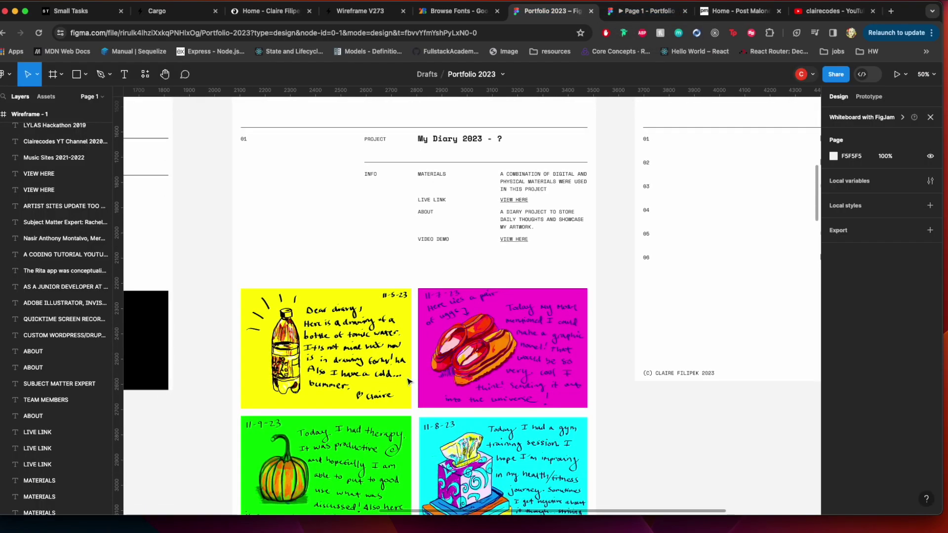
Pan the Portfolio 2023 canvas across both wireframes, then bring the Local sites window forward
{"action": "scroll", "coordinate": [408, 381], "scroll_direction": "right", "scroll_amount": 4}
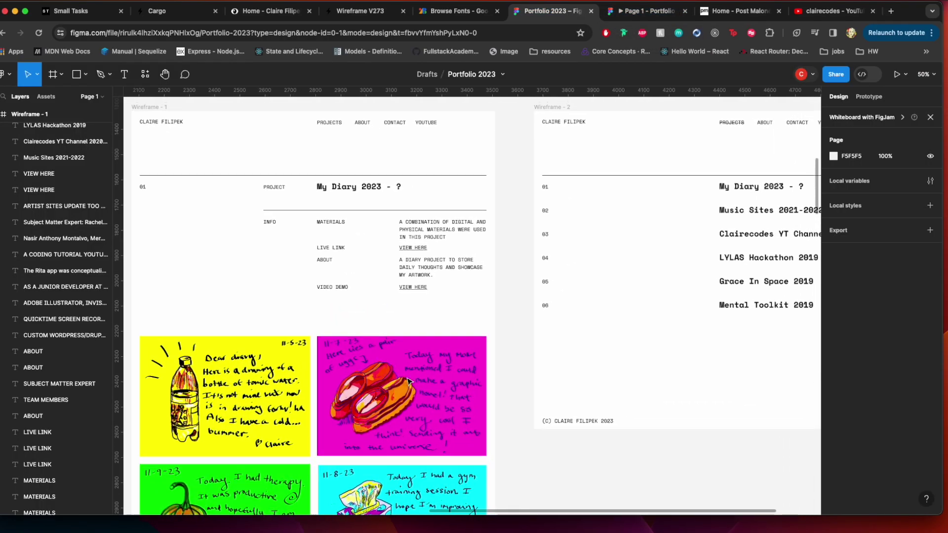
{"action": "scroll", "coordinate": [409, 381], "scroll_direction": "right", "scroll_amount": 3}
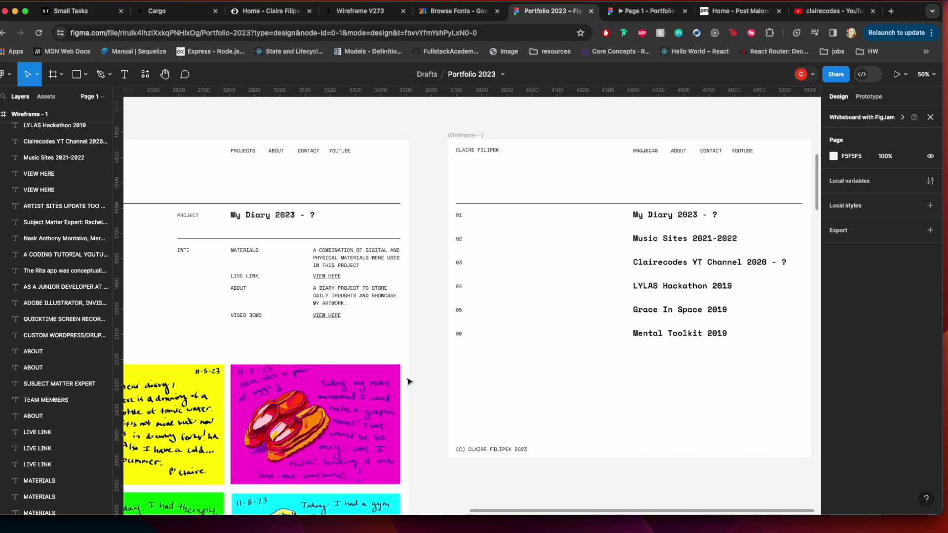
{"action": "scroll", "coordinate": [408, 381], "scroll_direction": "left", "scroll_amount": 5}
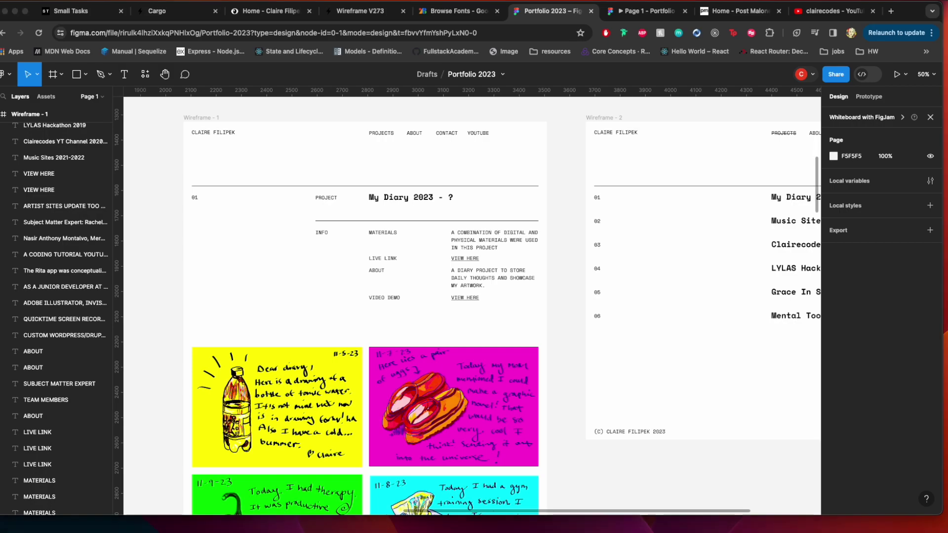
{"action": "key", "text": "super+Tab"}
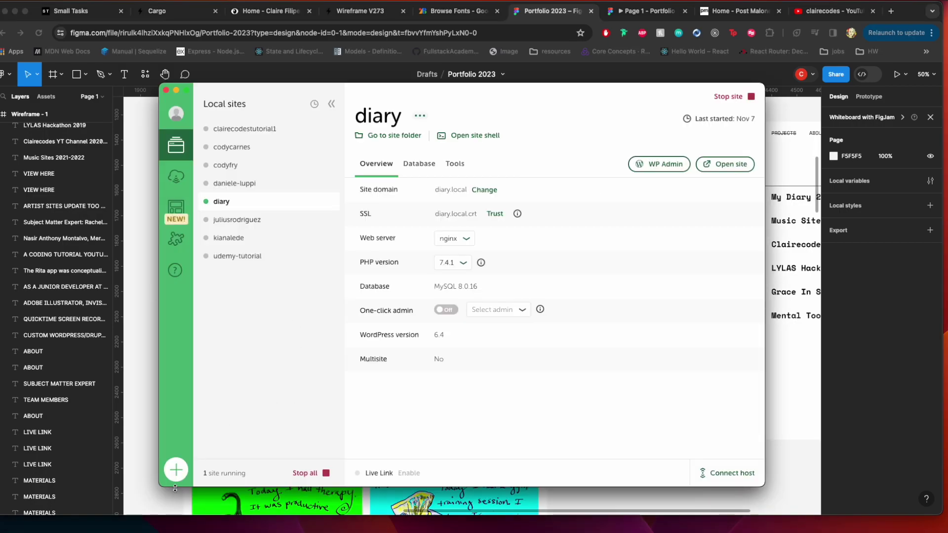
Start a brand-new Local WordPress site named portfolio-2024 with the default environment
{"action": "left_click", "coordinate": [177, 474]}
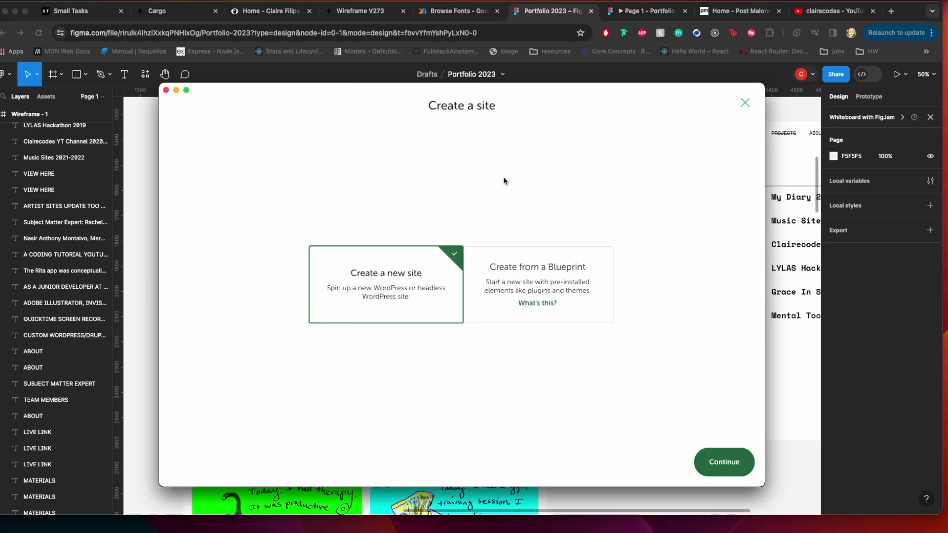
{"action": "left_click", "coordinate": [732, 461]}
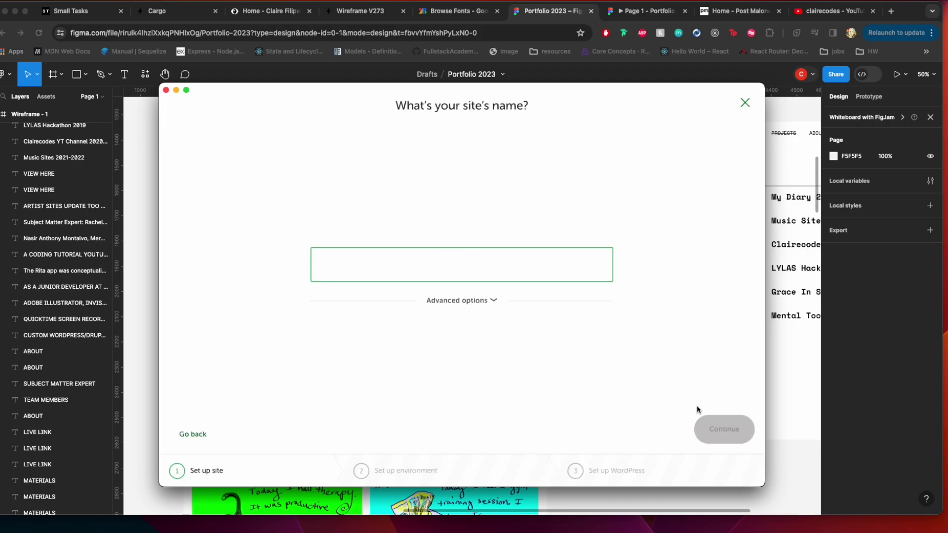
{"action": "type", "text": "portf"}
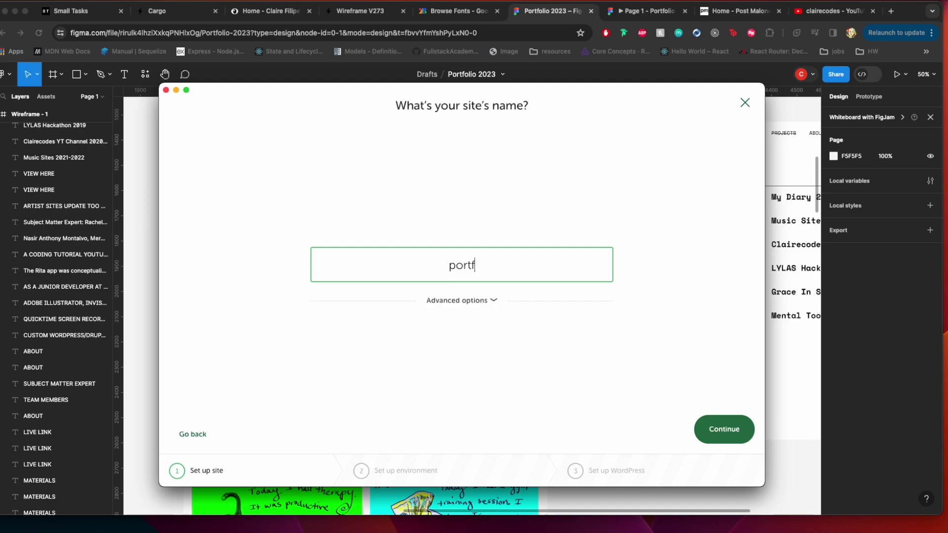
{"action": "type", "text": "olio-2024"}
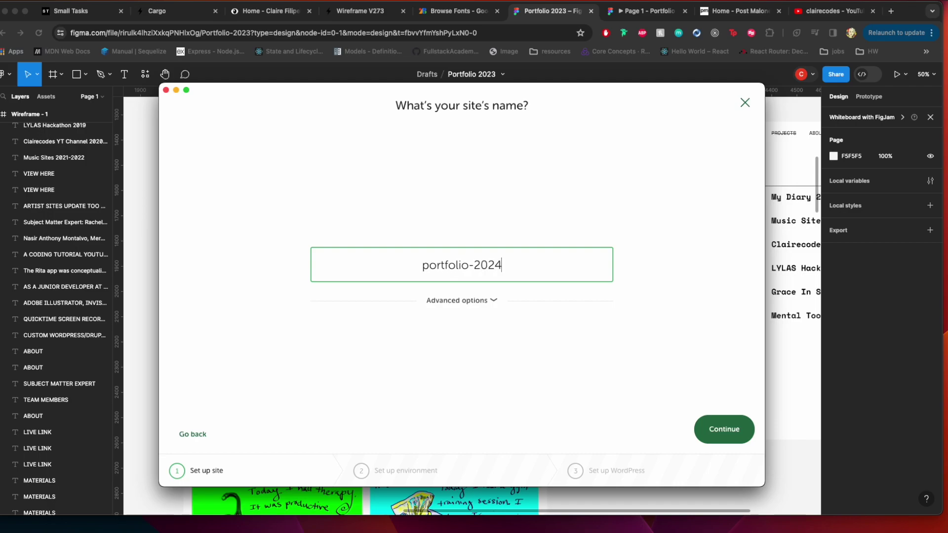
{"action": "left_click", "coordinate": [733, 431]}
{"action": "left_click", "coordinate": [723, 429]}
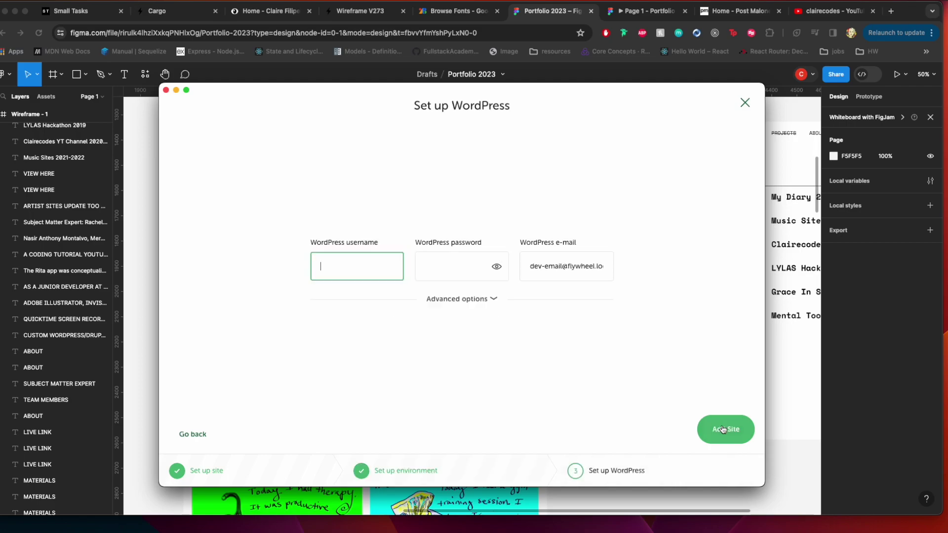
Enter admin as the WordPress username with a password, add the site, and approve Local's permission request
{"action": "type", "text": "admin"}
{"action": "key", "text": "Tab"}
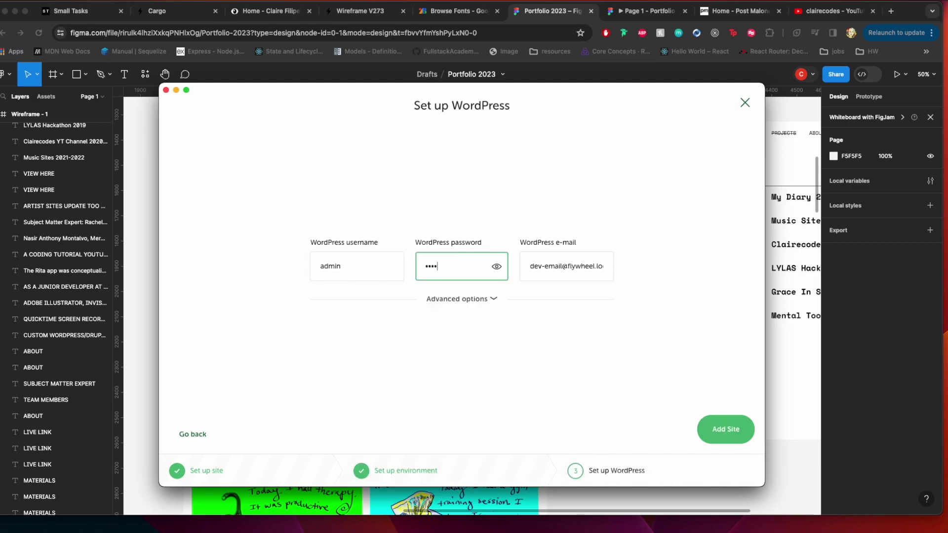
{"action": "left_click", "coordinate": [729, 438]}
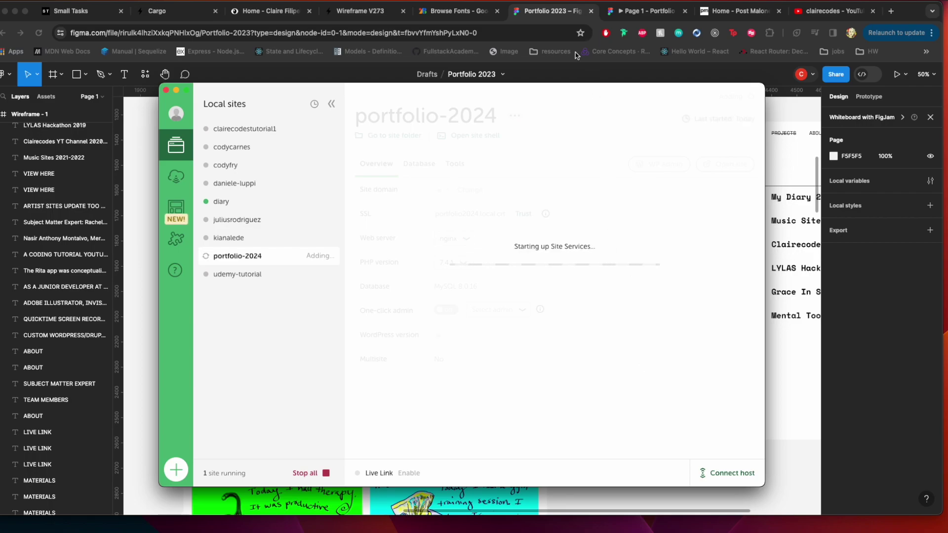
{"action": "left_click", "coordinate": [568, 70]}
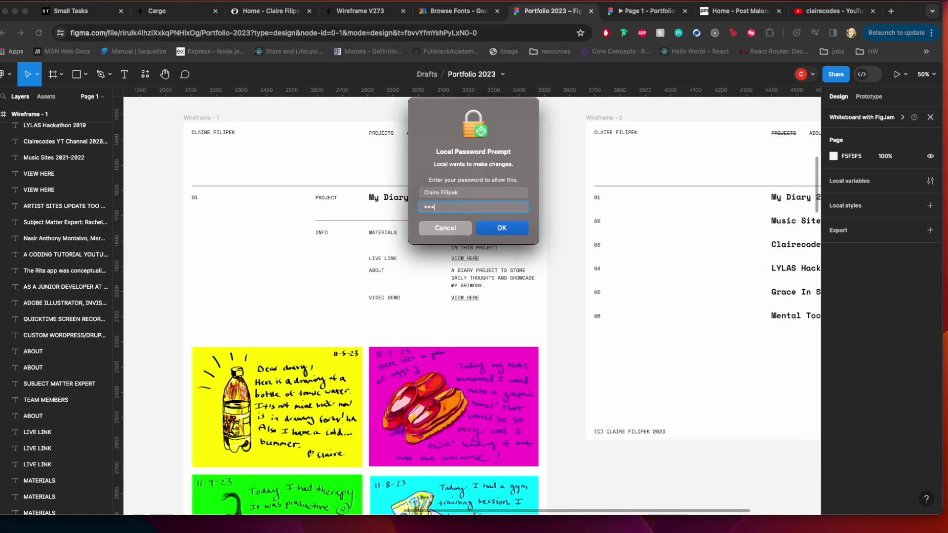
{"action": "key", "text": "Return"}
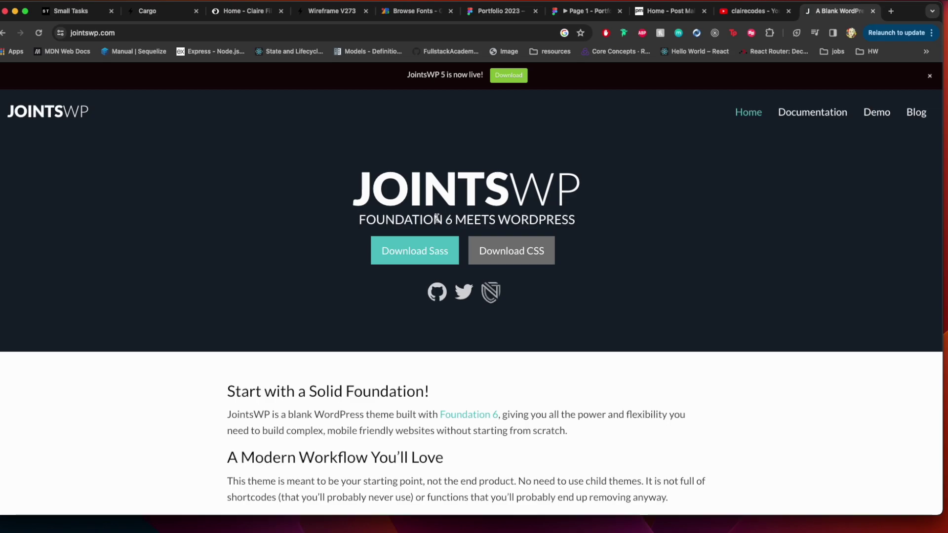
Open the JointsWP repository on GitHub and read through its README setup instructions
{"action": "left_click", "coordinate": [506, 77]}
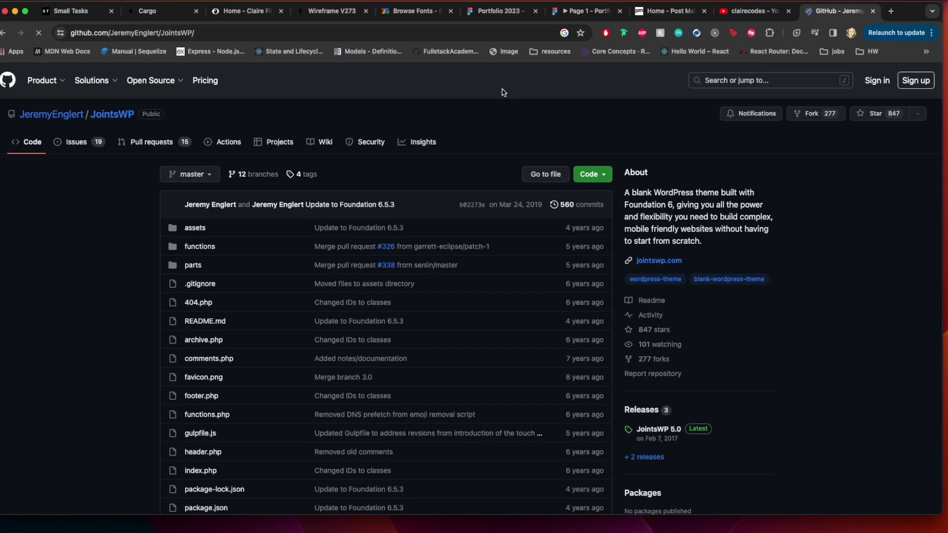
{"action": "scroll", "coordinate": [486, 156], "scroll_direction": "down", "scroll_amount": 5}
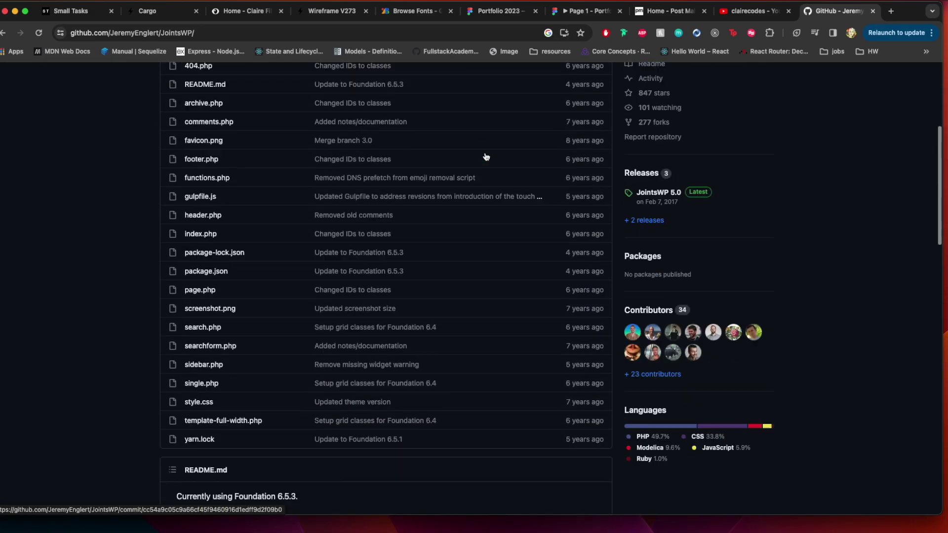
{"action": "scroll", "coordinate": [485, 156], "scroll_direction": "down", "scroll_amount": 5}
{"action": "scroll", "coordinate": [486, 156], "scroll_direction": "up", "scroll_amount": 10}
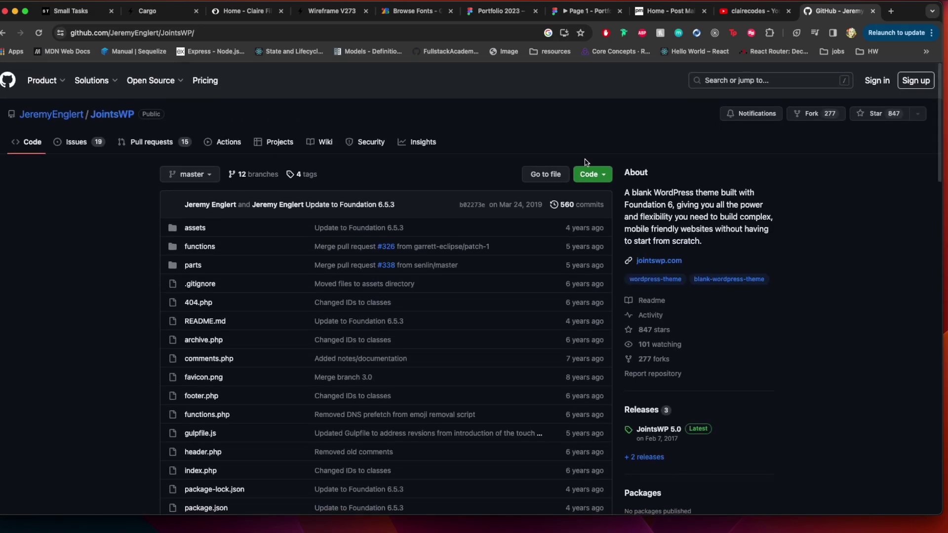
{"action": "left_click", "coordinate": [593, 174]}
{"action": "left_click", "coordinate": [737, 166]}
{"action": "scroll", "coordinate": [737, 166], "scroll_direction": "down", "scroll_amount": 2}
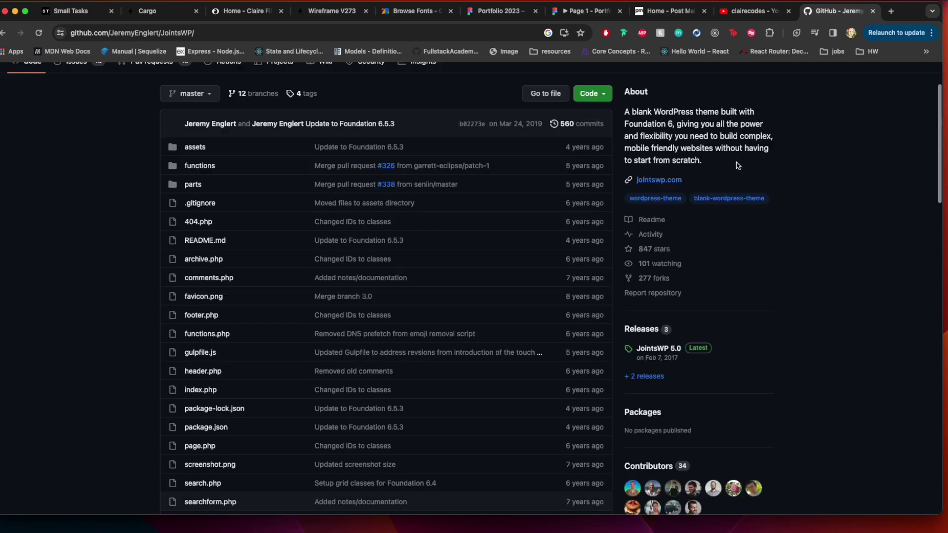
{"action": "scroll", "coordinate": [737, 166], "scroll_direction": "down", "scroll_amount": 9}
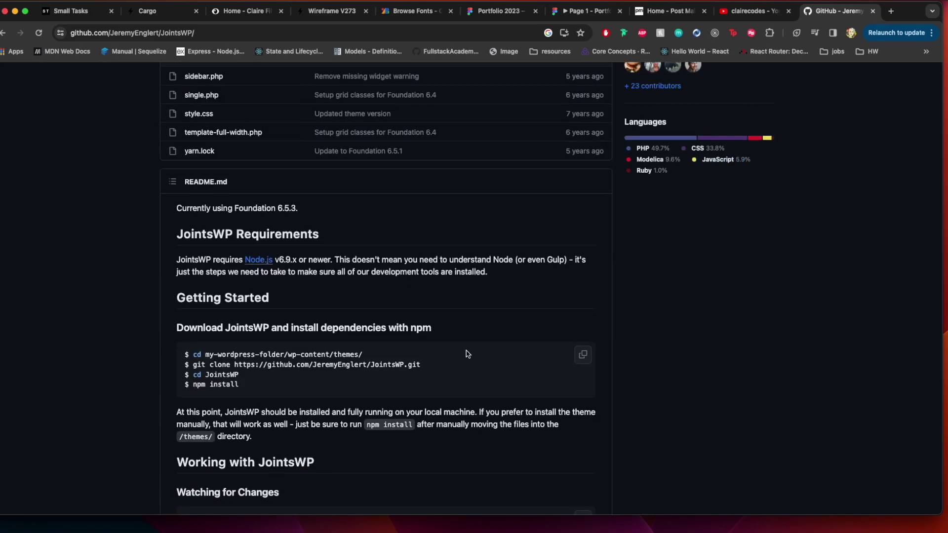
{"action": "scroll", "coordinate": [353, 366], "scroll_direction": "down", "scroll_amount": 1}
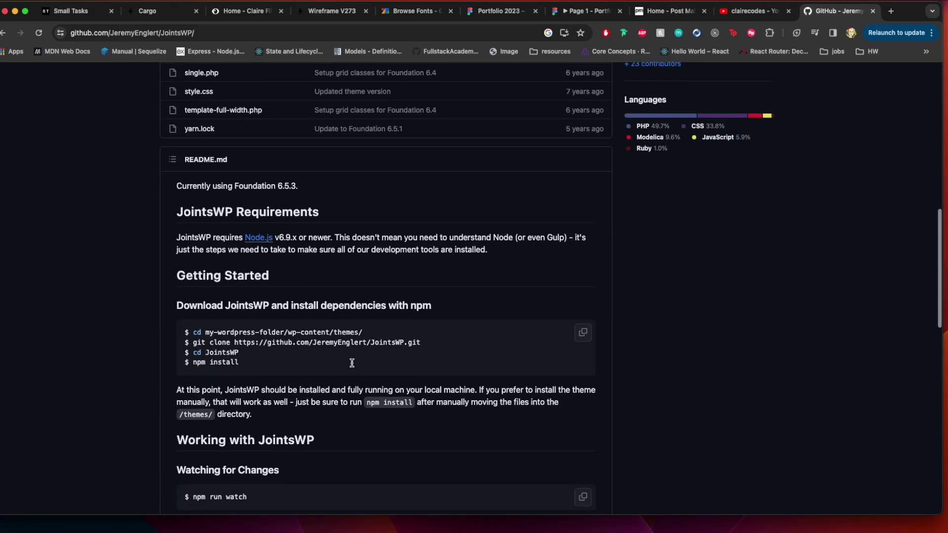
{"action": "scroll", "coordinate": [352, 365], "scroll_direction": "down", "scroll_amount": 5}
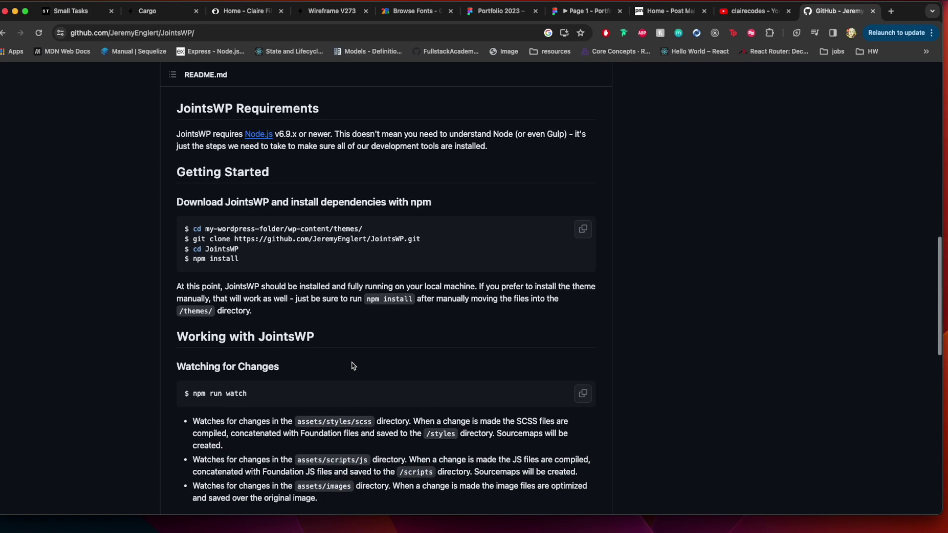
{"action": "scroll", "coordinate": [352, 363], "scroll_direction": "down", "scroll_amount": 5}
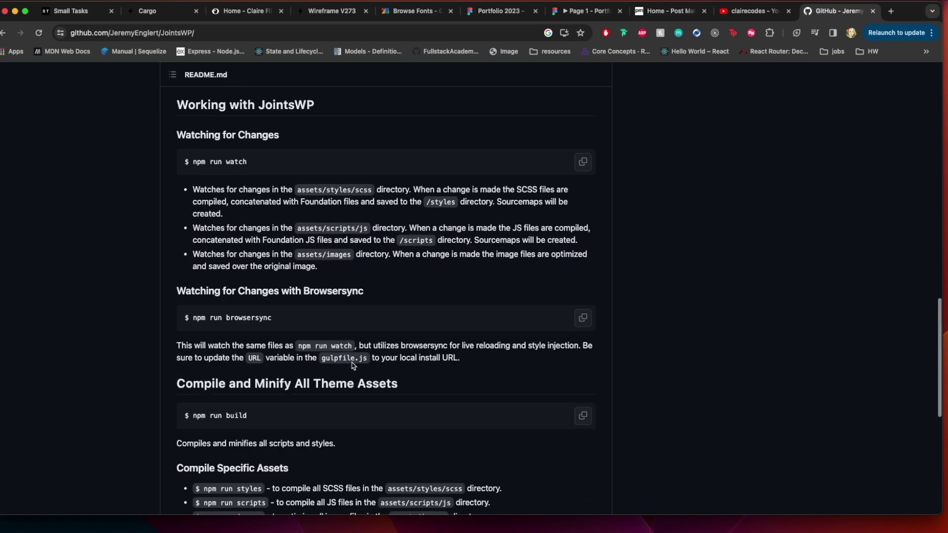
{"action": "scroll", "coordinate": [353, 366], "scroll_direction": "down", "scroll_amount": 3}
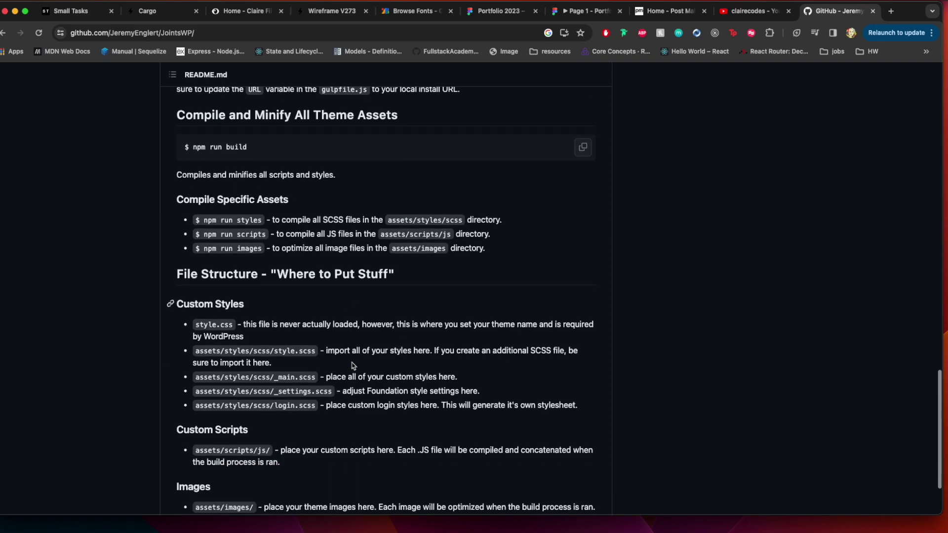
{"action": "scroll", "coordinate": [354, 365], "scroll_direction": "up", "scroll_amount": 10}
{"action": "scroll", "coordinate": [354, 366], "scroll_direction": "up", "scroll_amount": 15}
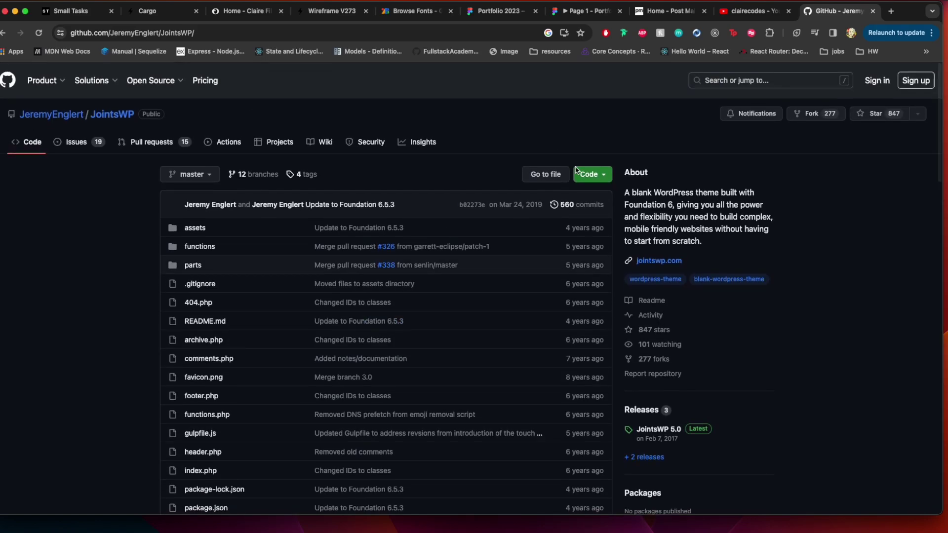
Download the repository as JointsWP-master.zip and bring the Local site manager back to the front
{"action": "left_click", "coordinate": [587, 174]}
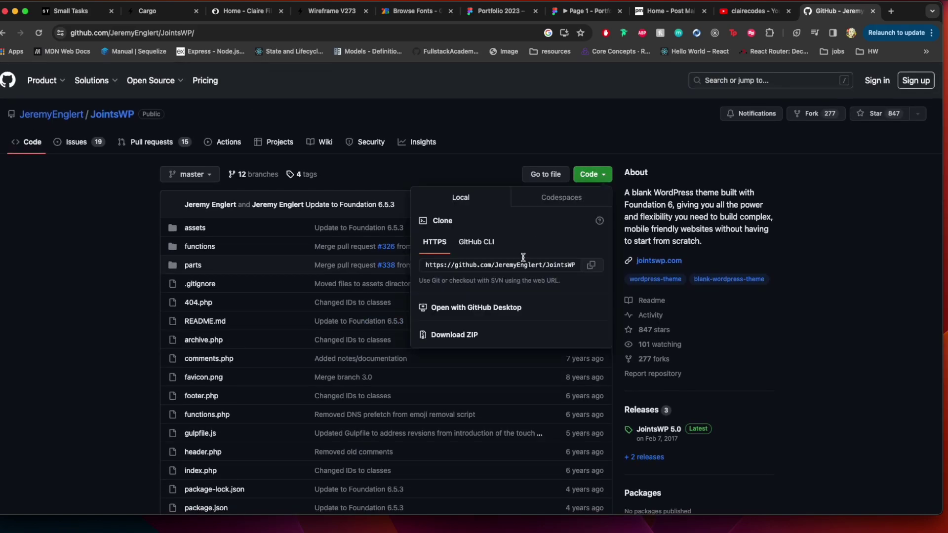
{"action": "left_click", "coordinate": [471, 336]}
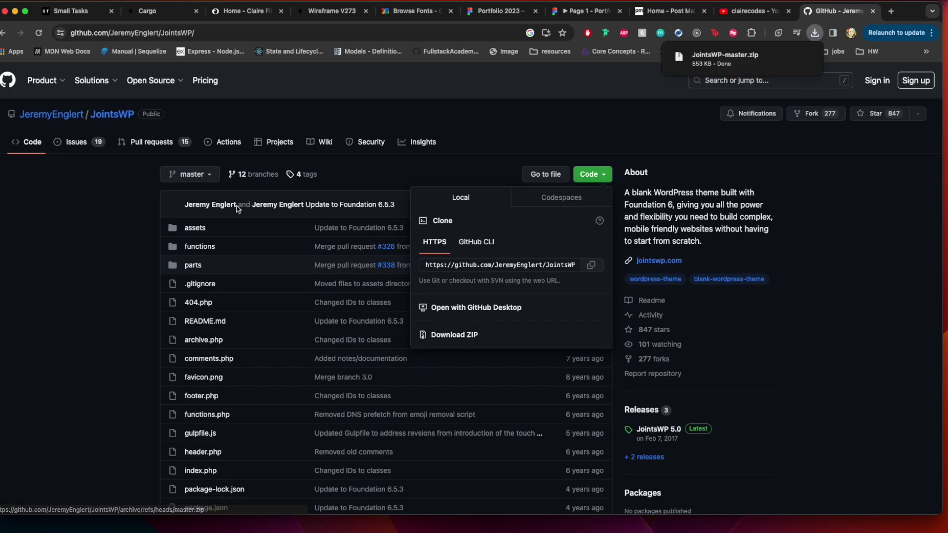
{"action": "key", "text": "ctrl+Up"}
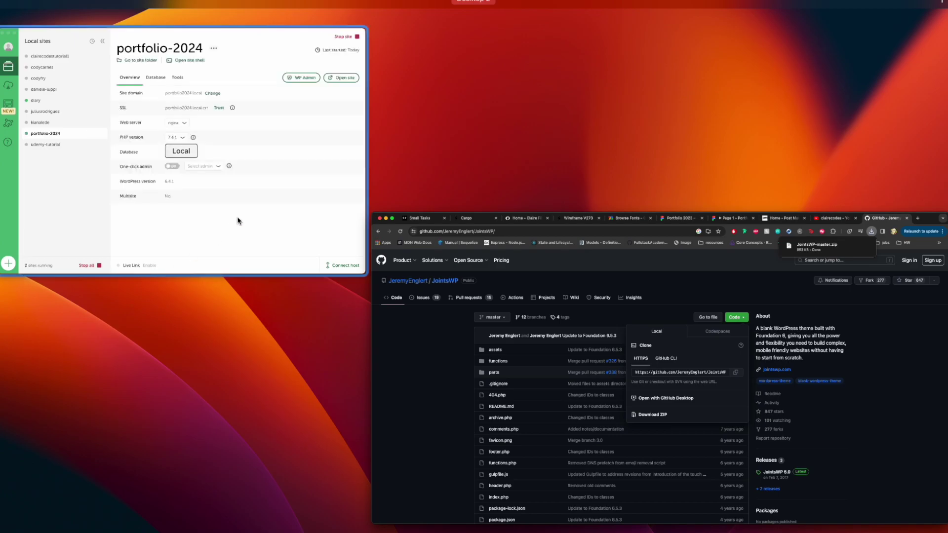
{"action": "left_click", "coordinate": [237, 221]}
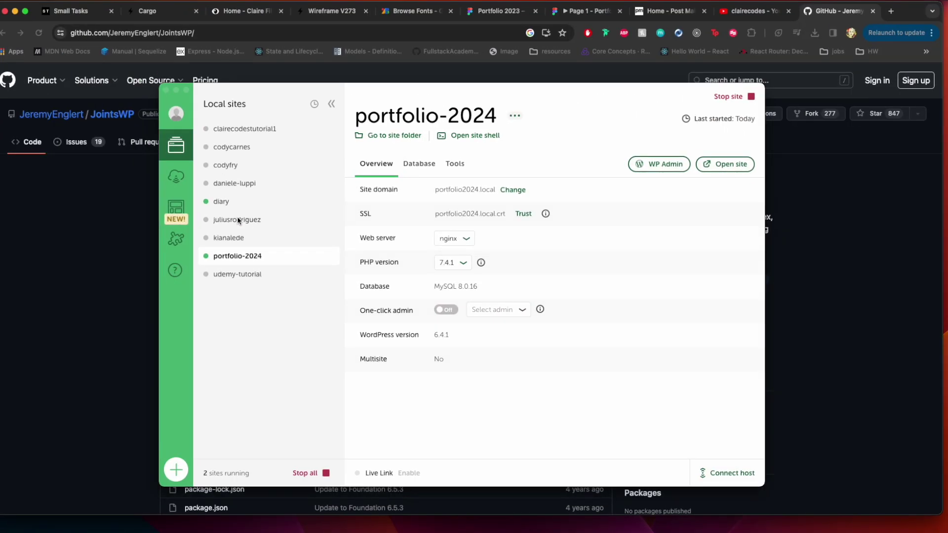
Open the portfolio-2024 site folder in Finder and browse to app/public/wp-content/themes
{"action": "left_click", "coordinate": [399, 137]}
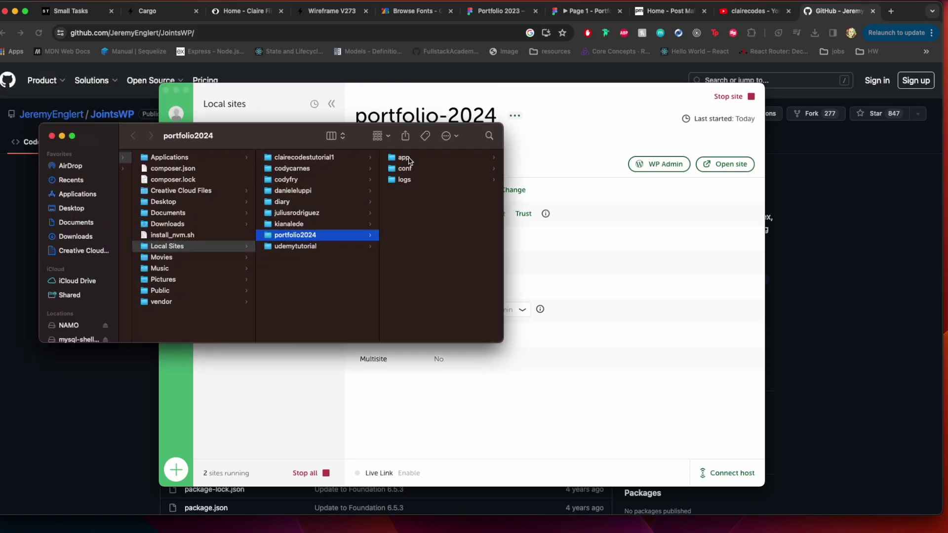
{"action": "left_click", "coordinate": [409, 158]}
{"action": "left_click", "coordinate": [409, 158]}
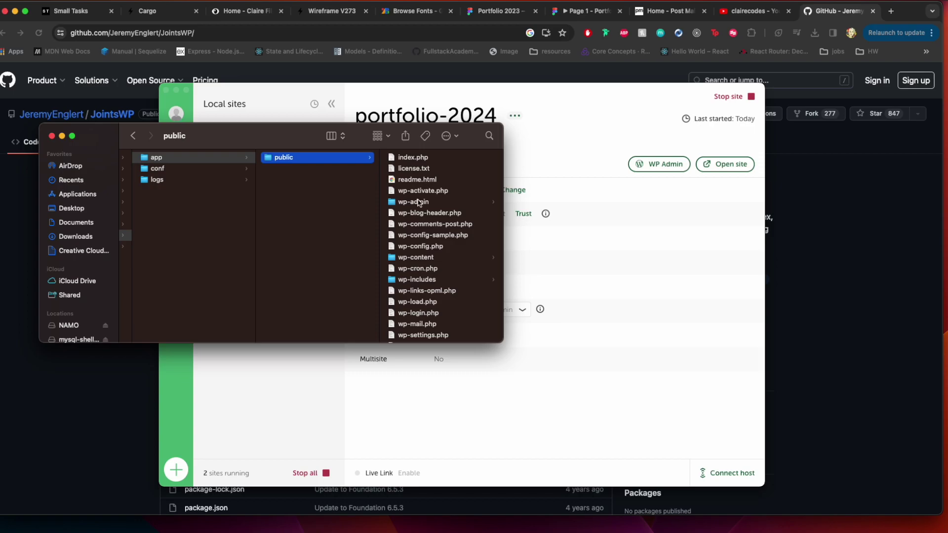
{"action": "left_click", "coordinate": [419, 204]}
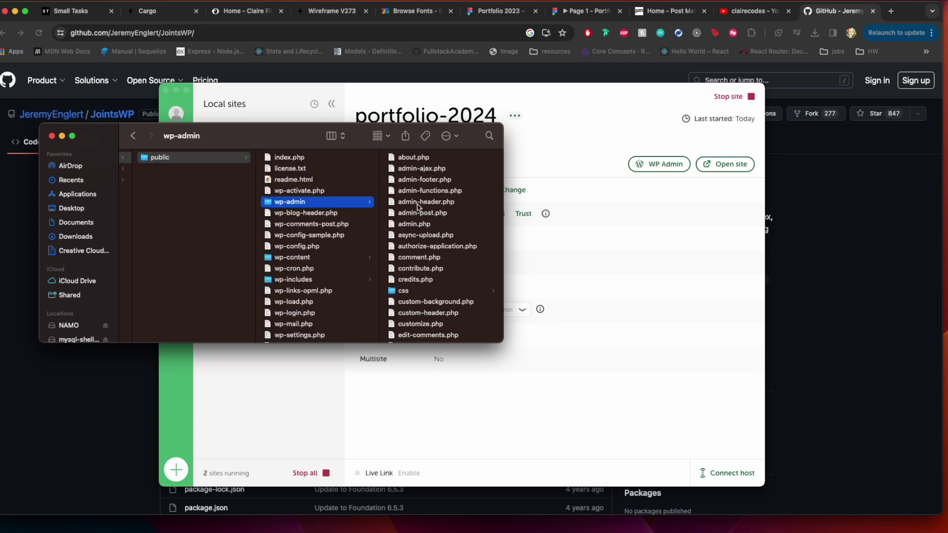
{"action": "left_click", "coordinate": [323, 257]}
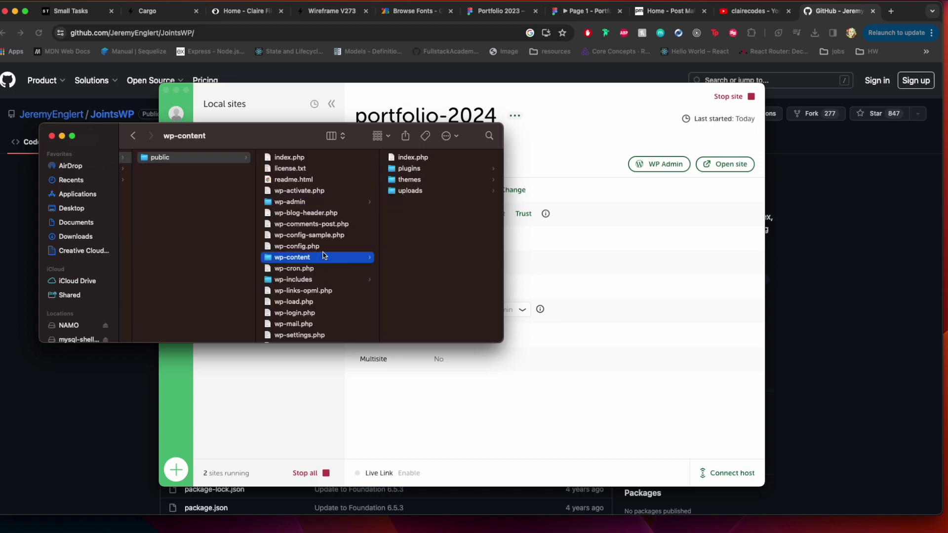
{"action": "left_click", "coordinate": [409, 180]}
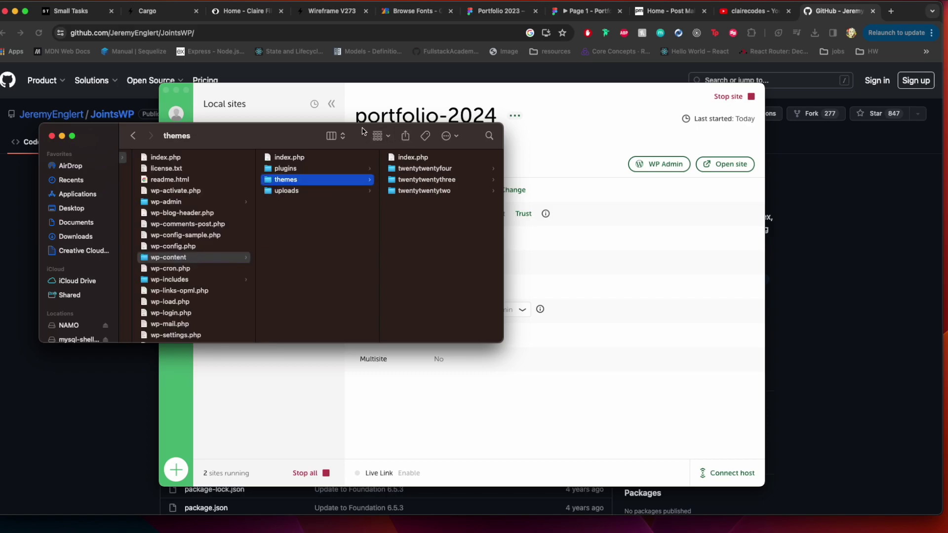
Drag JointsWP-master.zip from Chrome's downloads into the themes folder
{"action": "left_click_drag", "start_coordinate": [363, 131], "coordinate": [192, 113]}
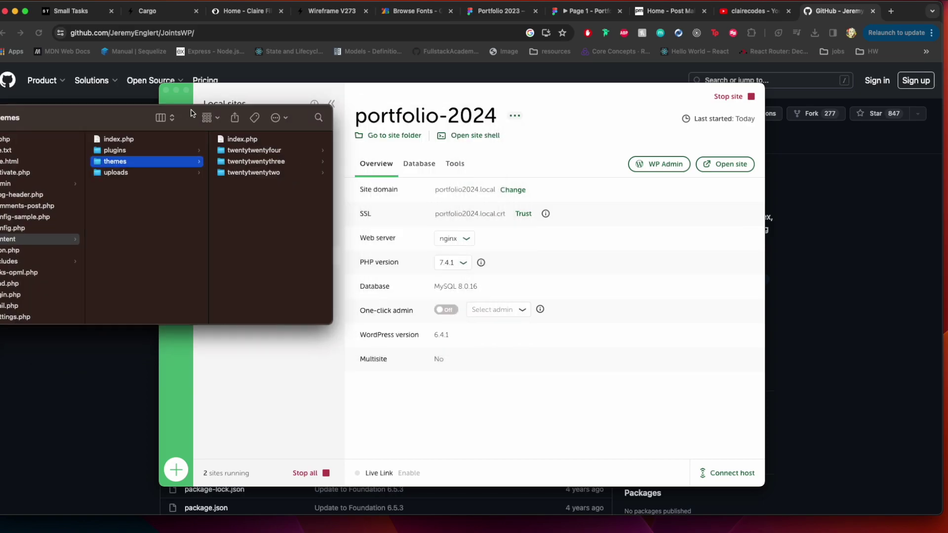
{"action": "left_click", "coordinate": [819, 13]}
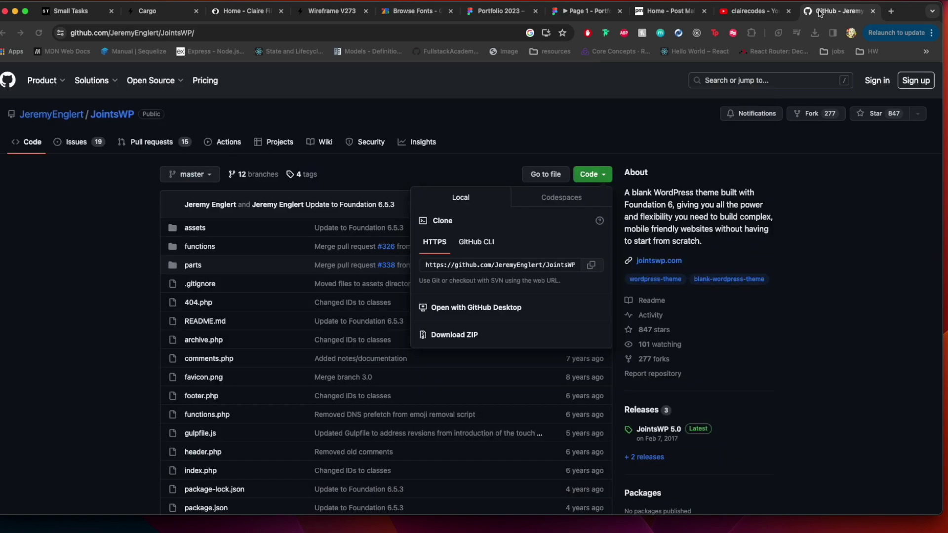
{"action": "left_click", "coordinate": [815, 33]}
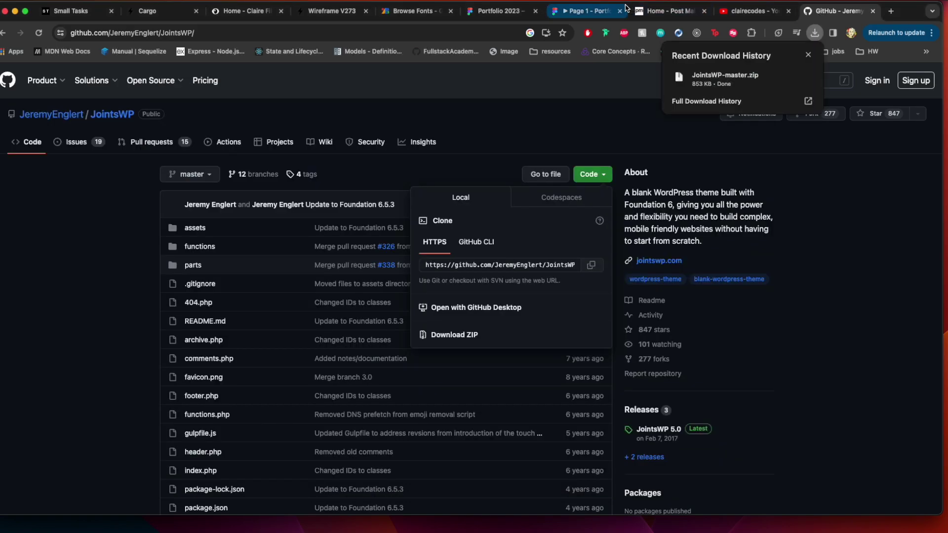
{"action": "left_click_drag", "start_coordinate": [629, 8], "coordinate": [679, 235]}
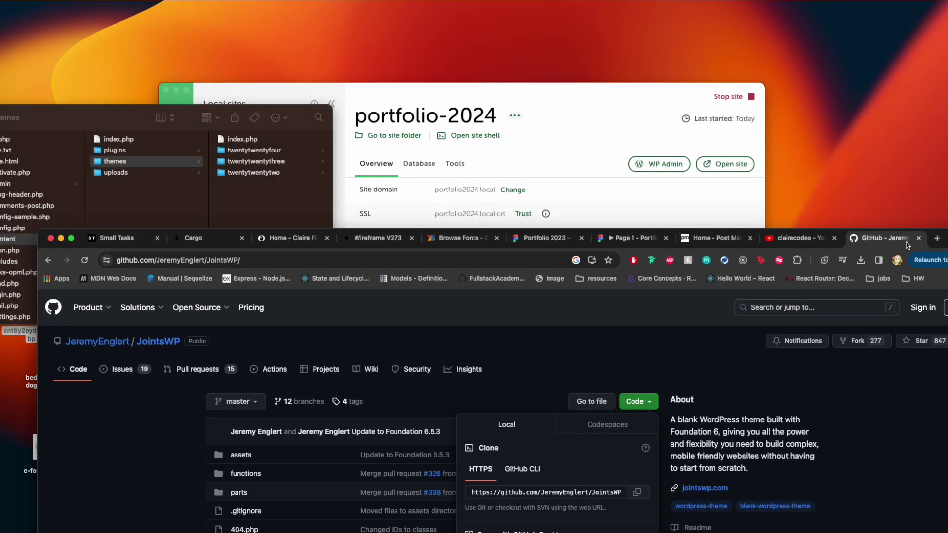
{"action": "left_click", "coordinate": [860, 259]}
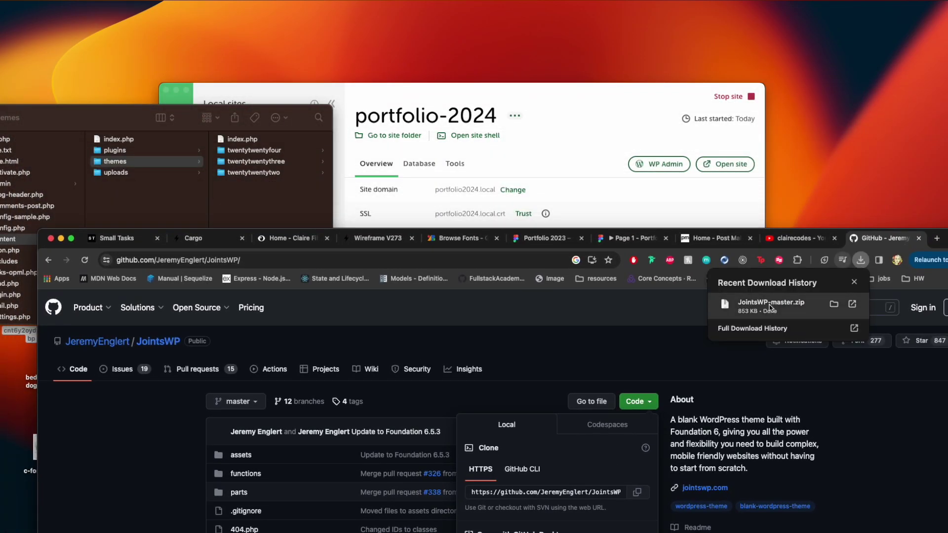
{"action": "left_click_drag", "start_coordinate": [769, 307], "coordinate": [257, 197]}
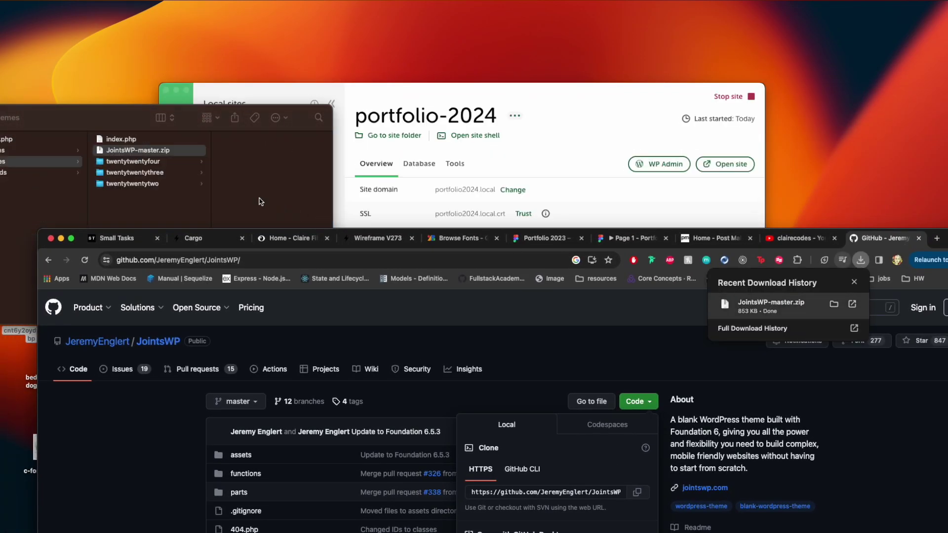
Extract the ZIP and rename the JointsWP-master folder to Portfolio-2024-theme
{"action": "double_click", "coordinate": [149, 151]}
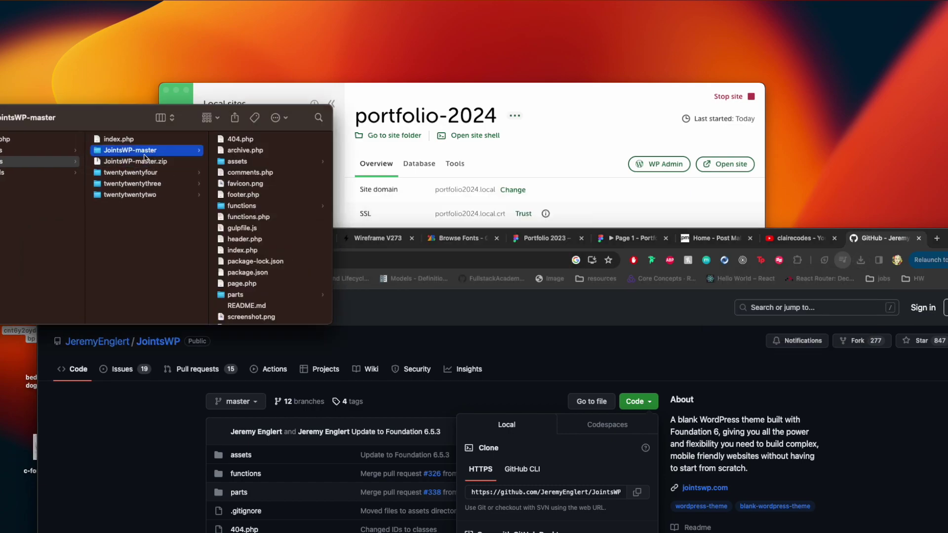
{"action": "left_click", "coordinate": [135, 151]}
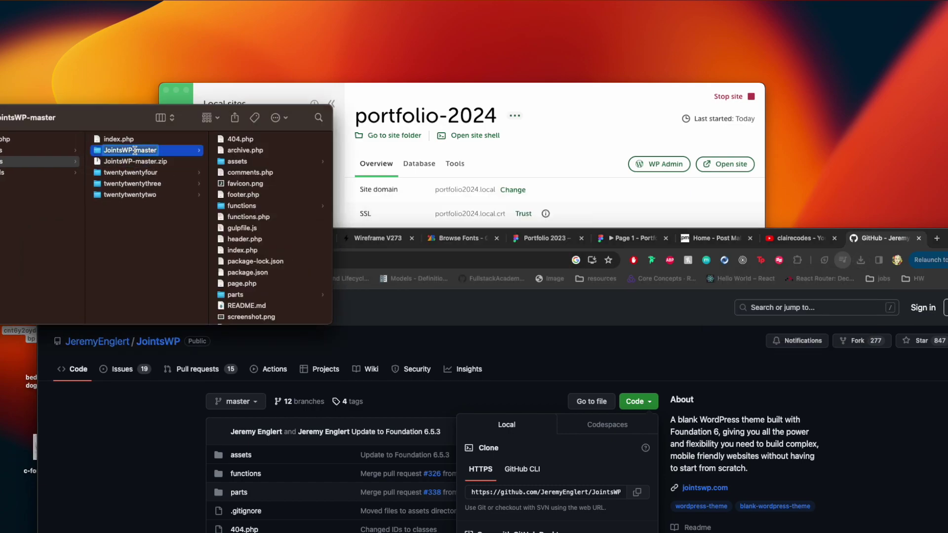
{"action": "type", "text": "P"}
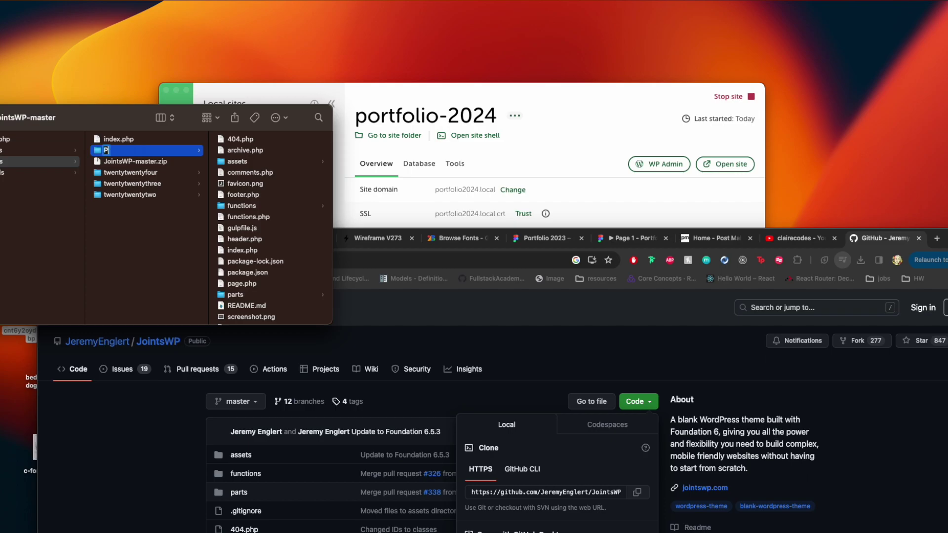
{"action": "type", "text": "ortfolio-2024"}
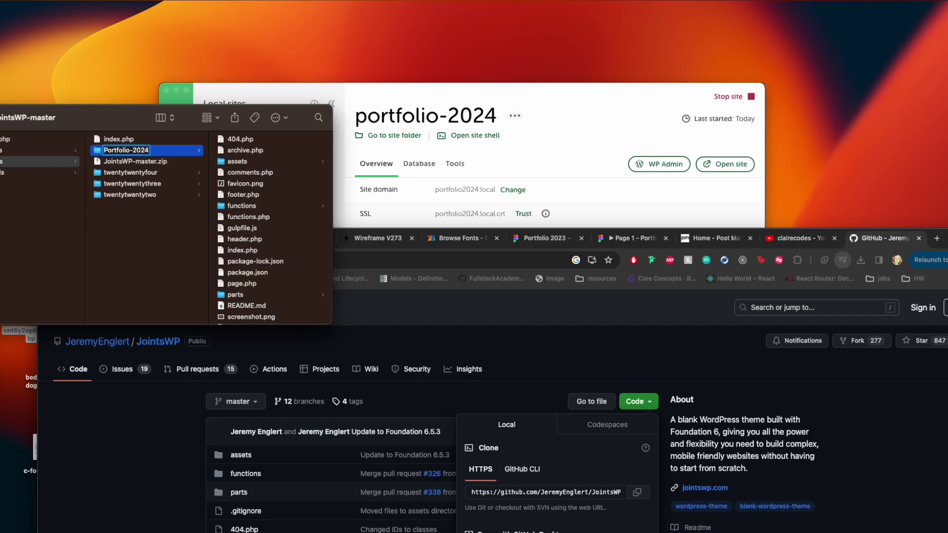
{"action": "type", "text": "-theme"}
{"action": "key", "text": "Return"}
Bring VS Code forward, trust the theme folder, and open style.css
{"action": "scroll", "coordinate": [245, 281], "scroll_direction": "down", "scroll_amount": 3}
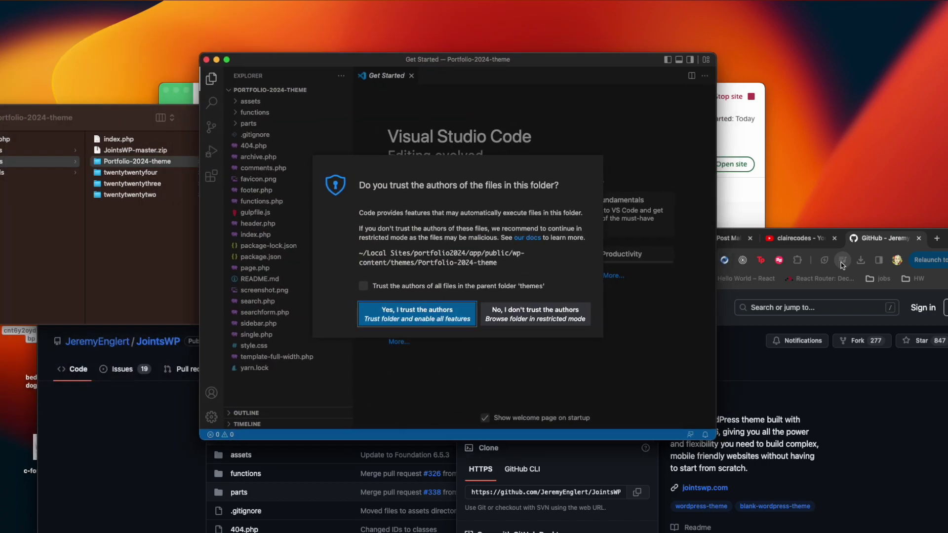
{"action": "left_click_drag", "start_coordinate": [817, 232], "coordinate": [783, 3]}
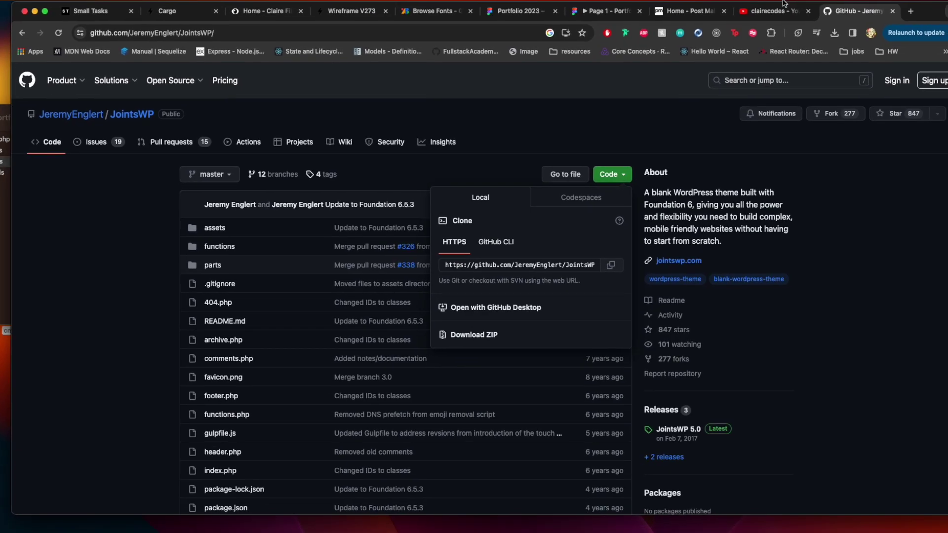
{"action": "key", "text": "ctrl+Up"}
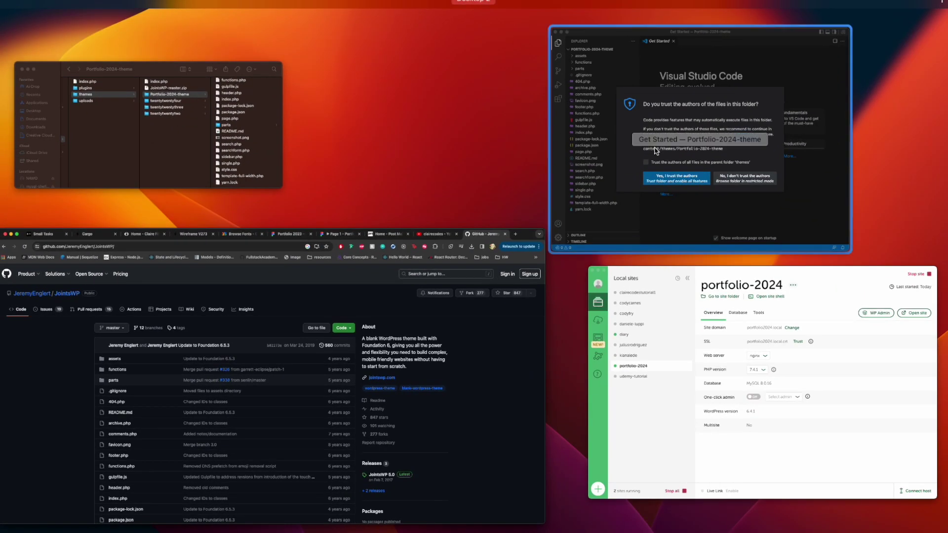
{"action": "left_click", "coordinate": [657, 151]}
{"action": "key", "text": "Return"}
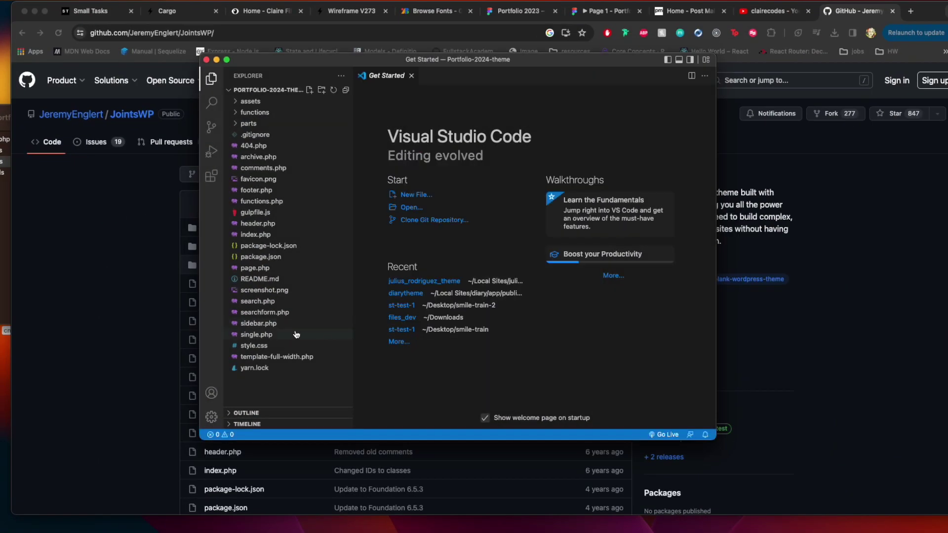
{"action": "left_click", "coordinate": [285, 347]}
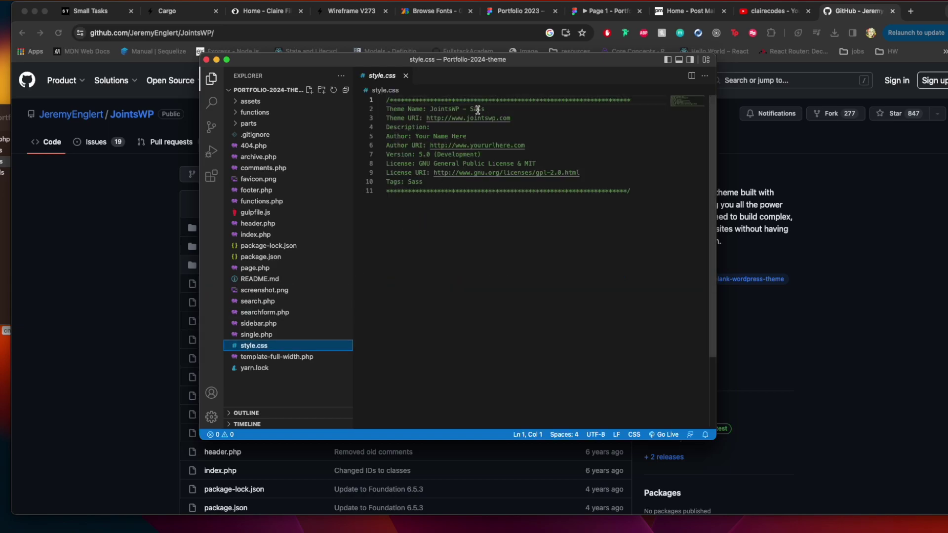
Replace 'JointsWP' in the Theme Name with the owner's name plus '2024 Portfolio' and save
{"action": "left_click_drag", "start_coordinate": [459, 110], "coordinate": [431, 109]}
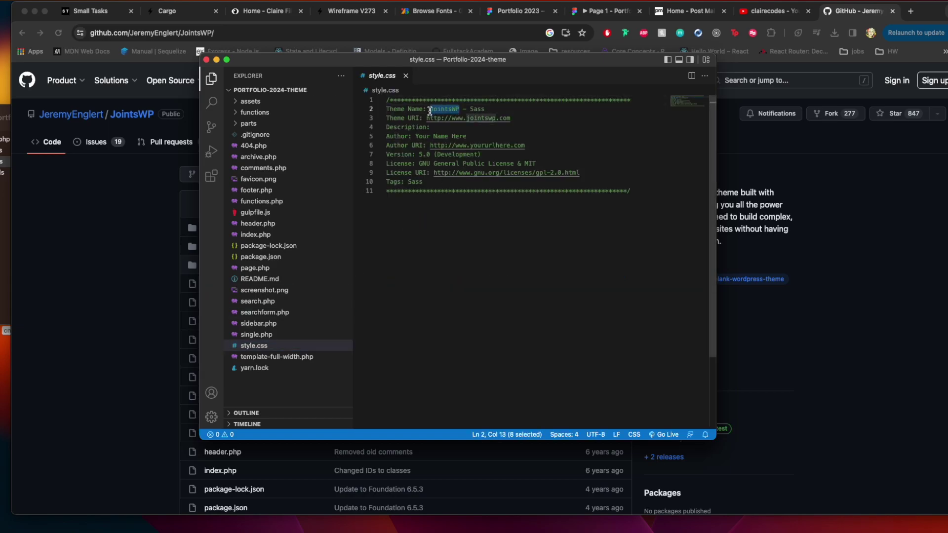
{"action": "type", "text": "C"}
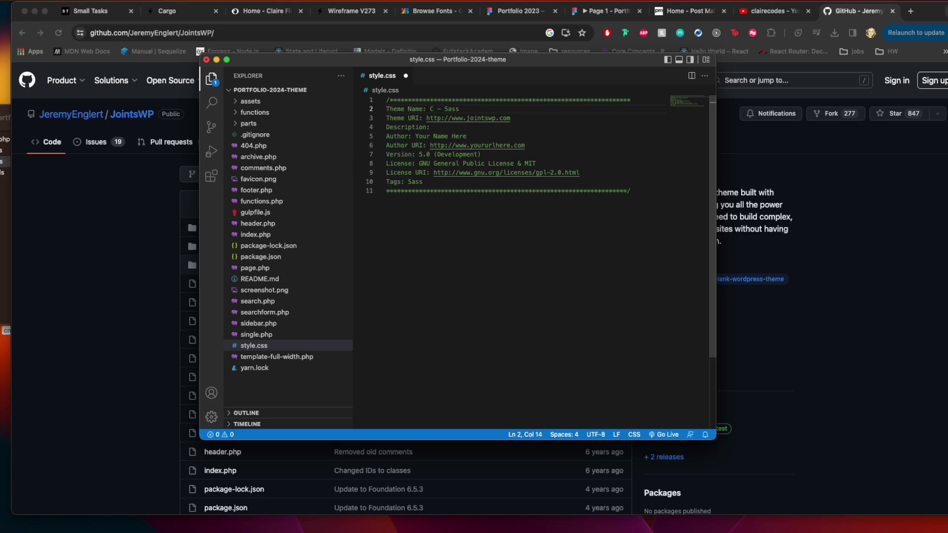
{"action": "type", "text": "laire Filipek's 2024 Ppo"}
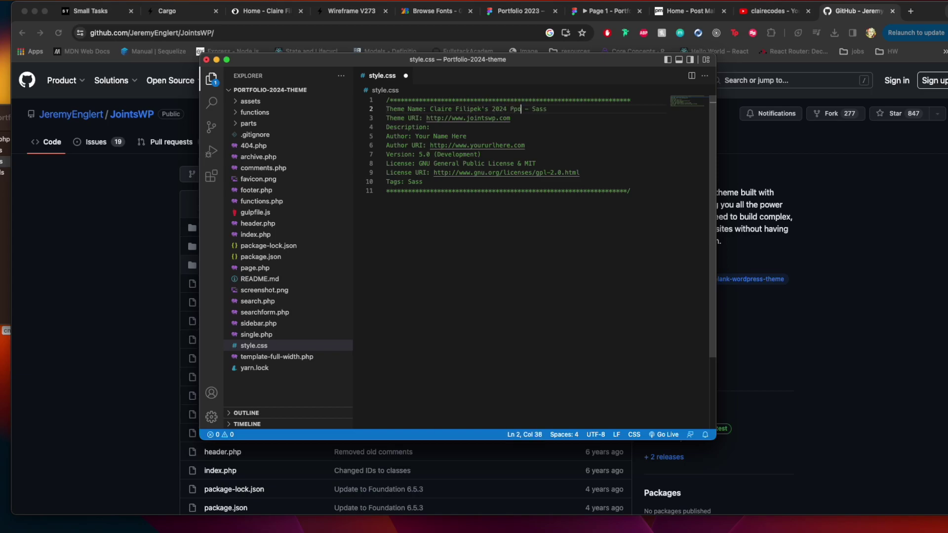
{"action": "key", "text": "BackSpace"}
{"action": "key", "text": "BackSpace"}
{"action": "type", "text": "ortfolio"}
{"action": "key", "text": "cmd+s"}
Look over package-lock.json and package.json, then open a new terminal in the theme folder
{"action": "left_click", "coordinate": [291, 246]}
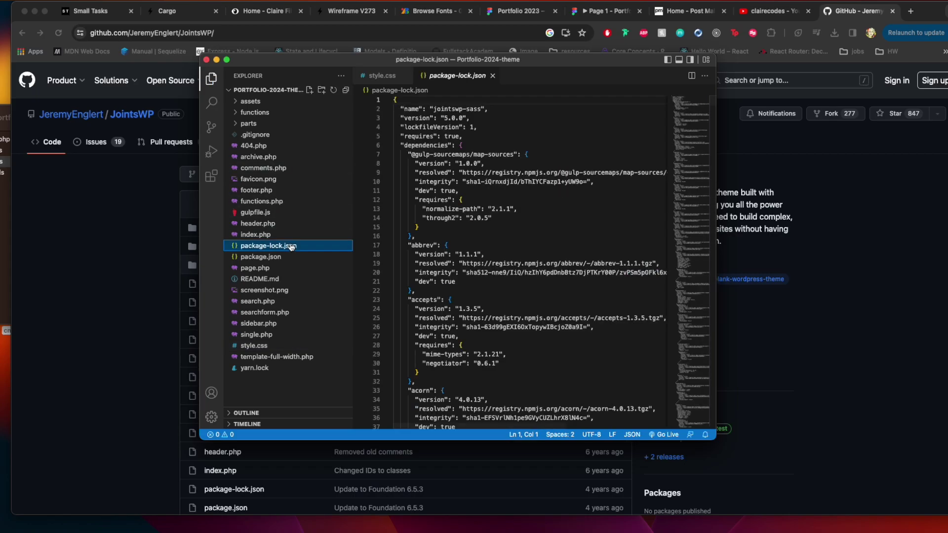
{"action": "left_click", "coordinate": [285, 257]}
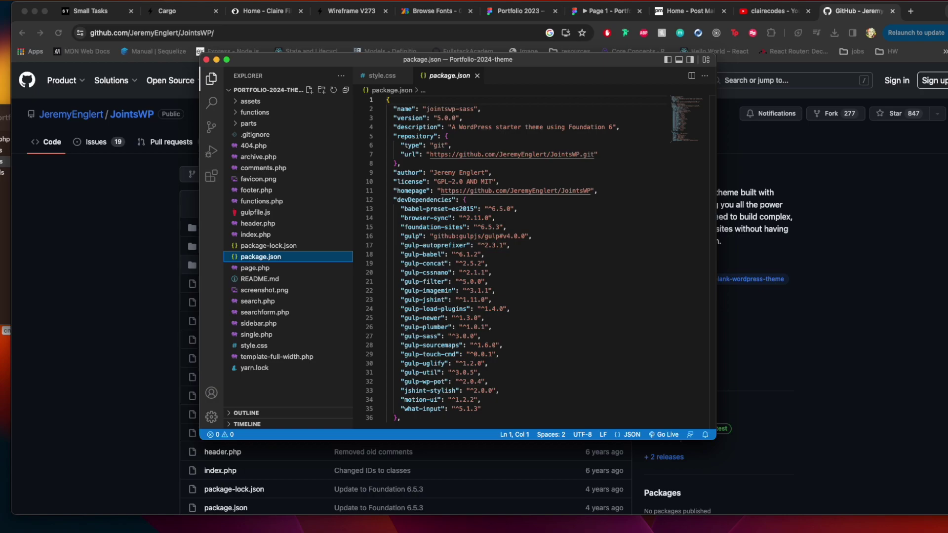
{"action": "left_click", "coordinate": [207, 2]}
{"action": "left_click", "coordinate": [218, 8]}
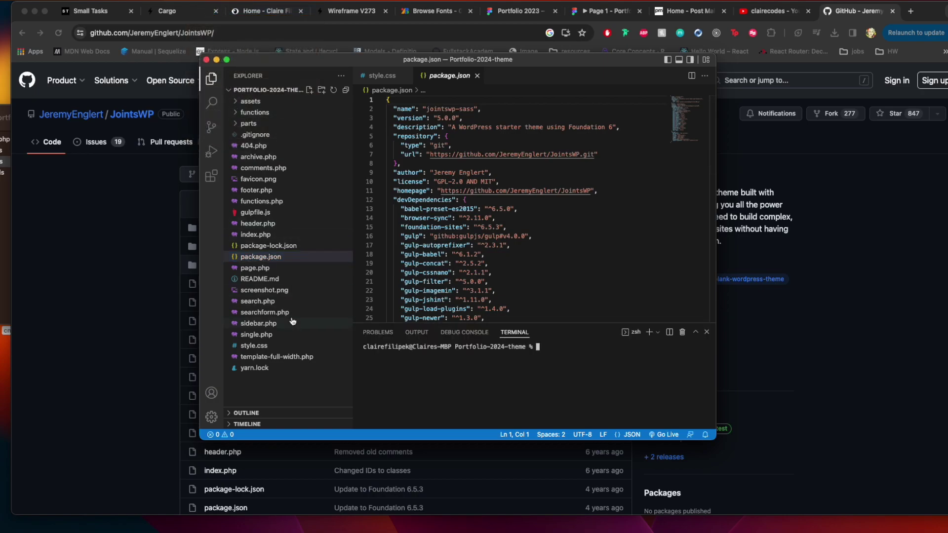
Open README.md to read the npm install setup steps and focus the terminal
{"action": "left_click", "coordinate": [277, 280]}
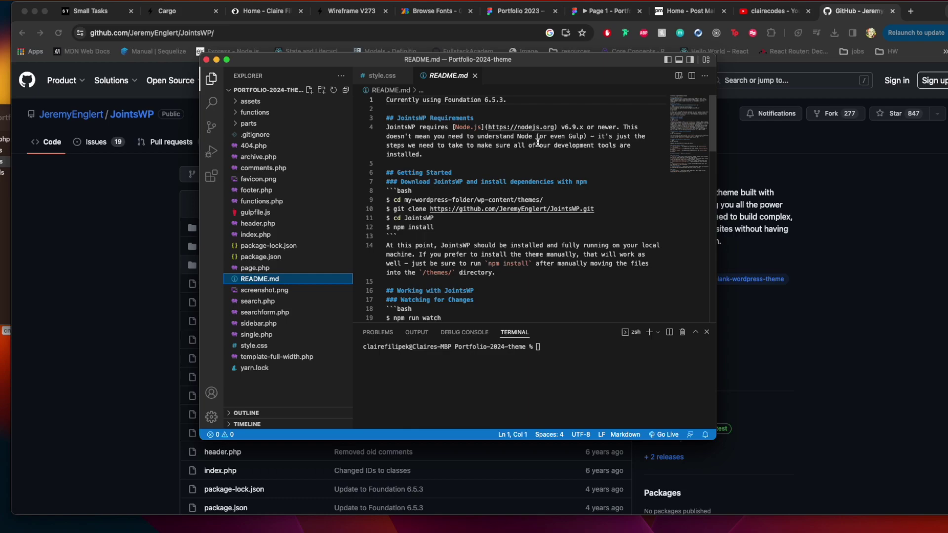
{"action": "scroll", "coordinate": [526, 147], "scroll_direction": "down", "scroll_amount": 1}
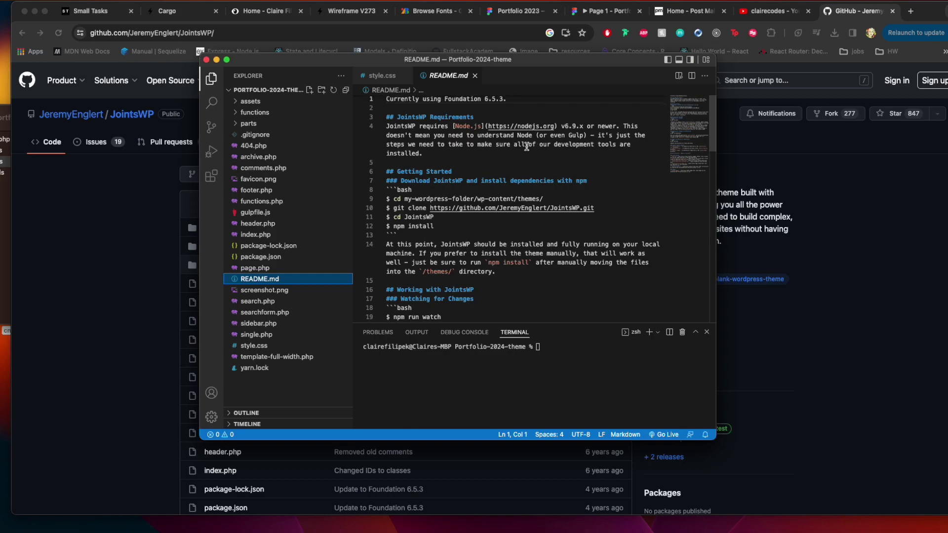
{"action": "left_click", "coordinate": [547, 347]}
Run 'nvm use 16' to switch to Node 16, then run npm install for the theme
{"action": "type", "text": "nvm"}
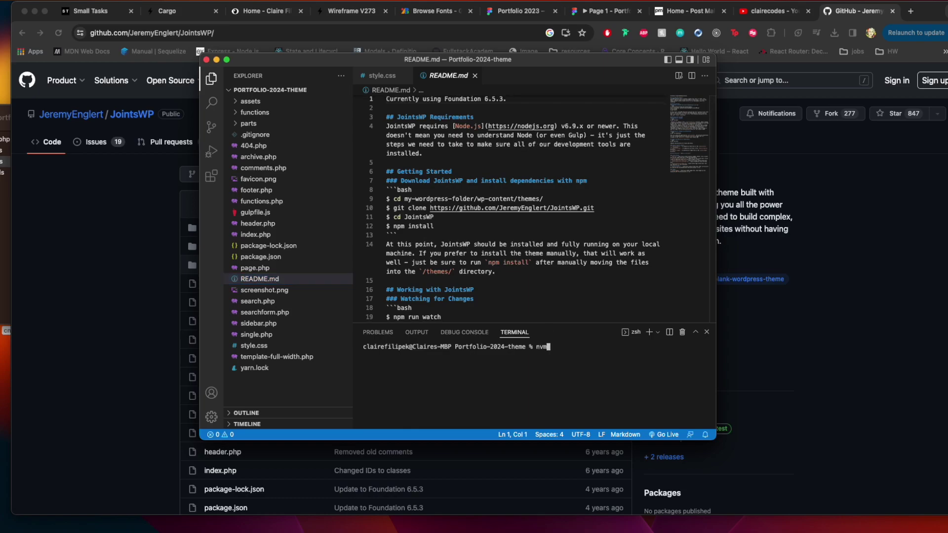
{"action": "type", "text": " use 16"}
{"action": "key", "text": "Return"}
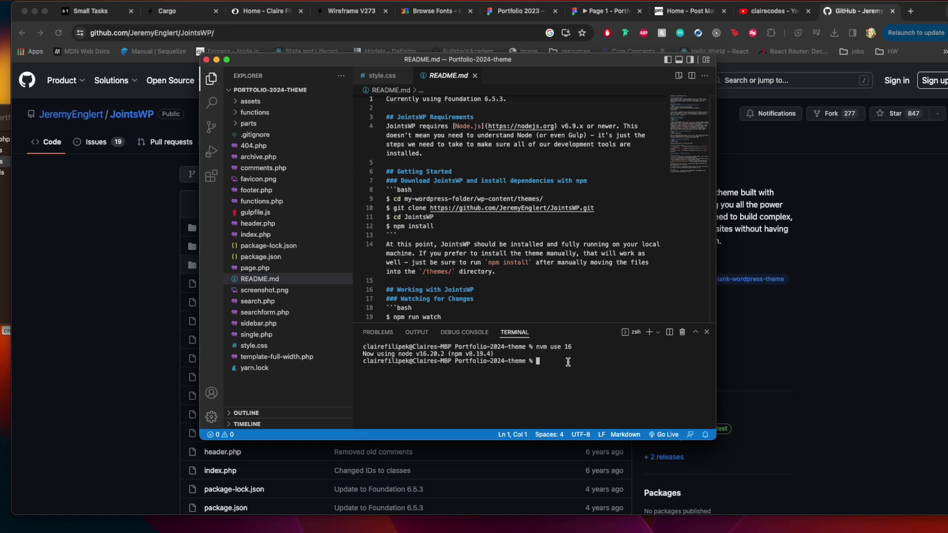
{"action": "type", "text": "no"}
{"action": "type", "text": "m install"}
{"action": "key", "text": "Return"}
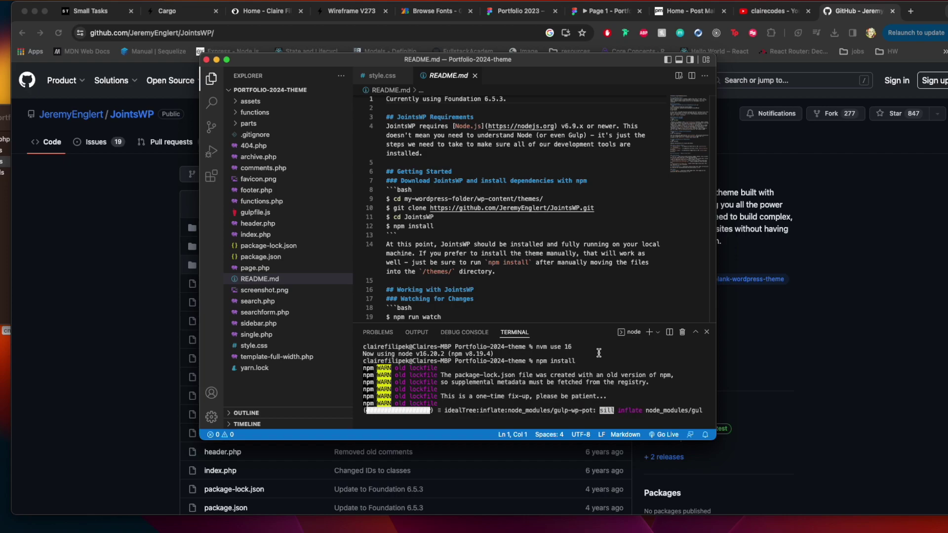
{"action": "left_click", "coordinate": [282, 257]}
Scroll through the terminal's npm ERR! node-sass build errors, then bring the JointsWP GitHub page forward
{"action": "scroll", "coordinate": [430, 222], "scroll_direction": "down", "scroll_amount": 5}
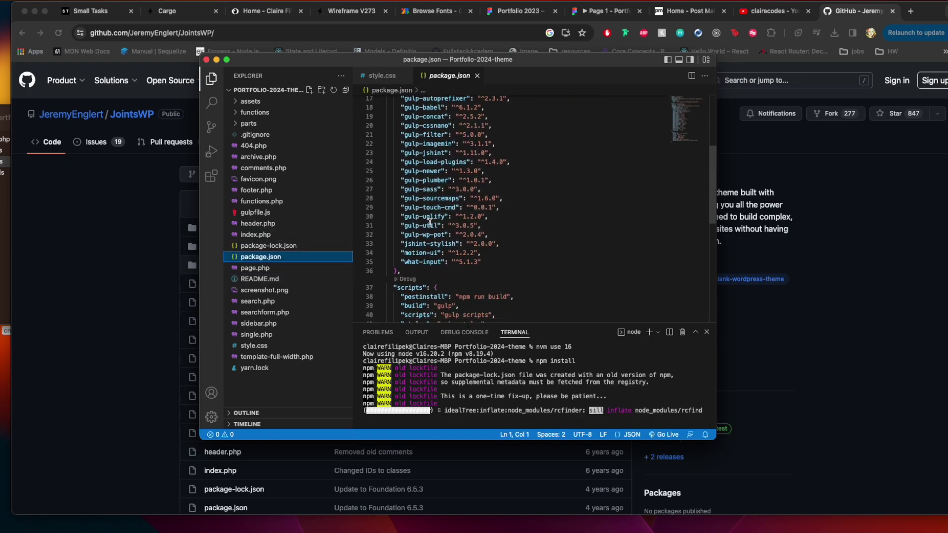
{"action": "scroll", "coordinate": [489, 218], "scroll_direction": "up", "scroll_amount": 1}
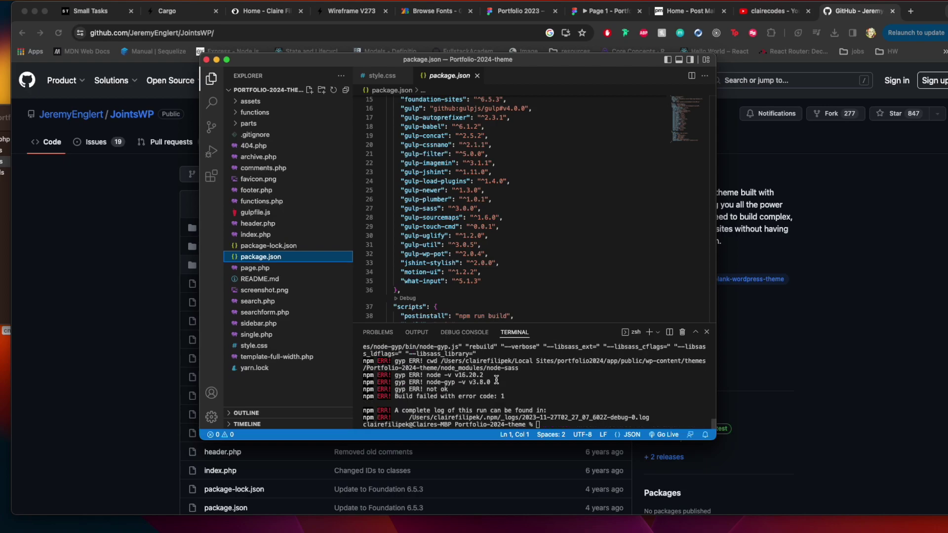
{"action": "scroll", "coordinate": [496, 380], "scroll_direction": "up", "scroll_amount": 5}
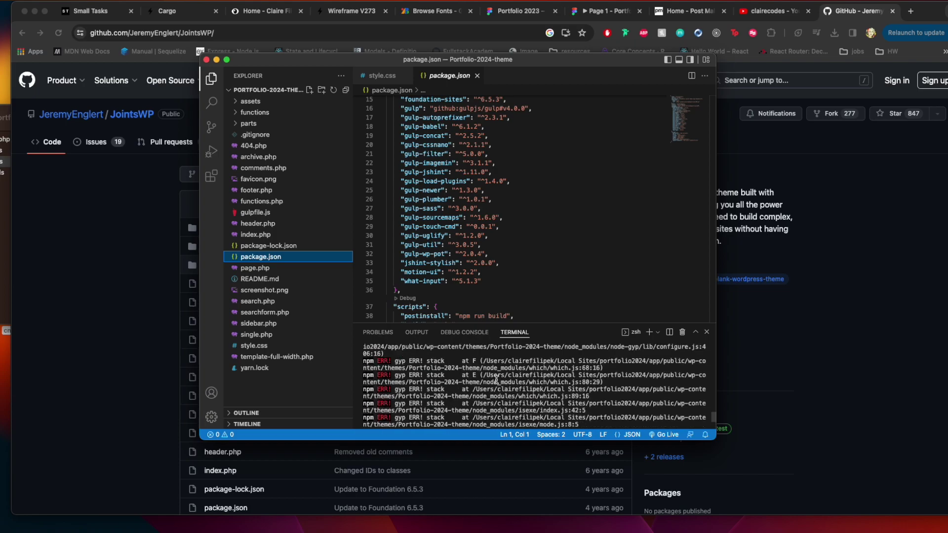
{"action": "scroll", "coordinate": [496, 380], "scroll_direction": "up", "scroll_amount": 5}
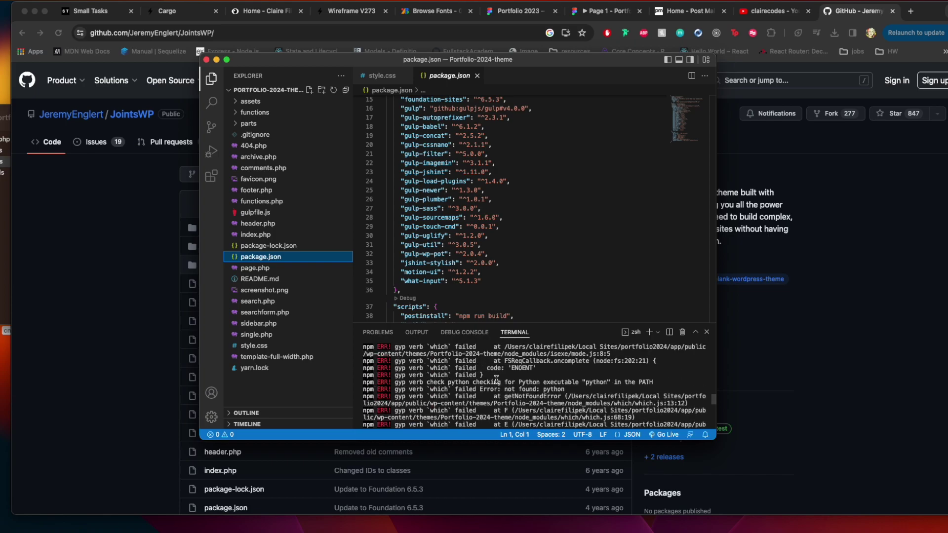
{"action": "scroll", "coordinate": [497, 380], "scroll_direction": "up", "scroll_amount": 5}
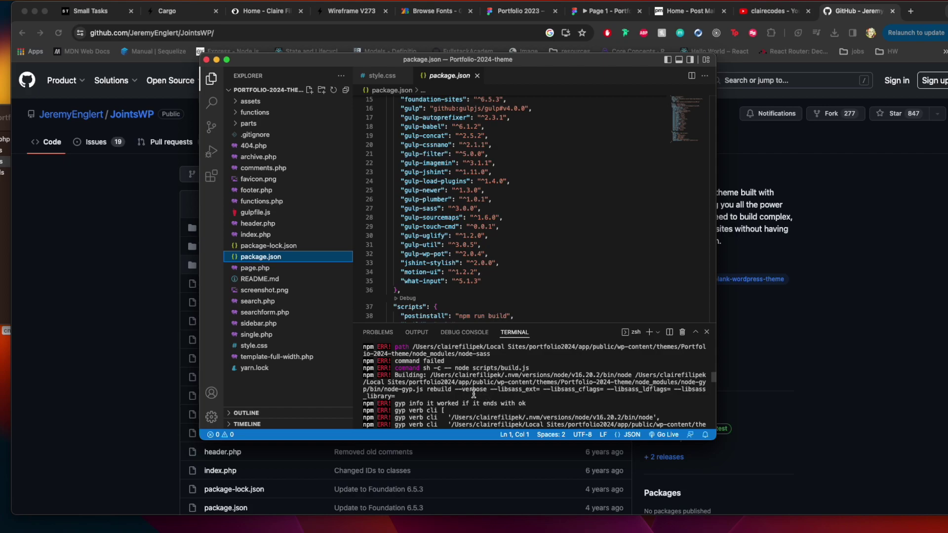
{"action": "scroll", "coordinate": [477, 380], "scroll_direction": "up", "scroll_amount": 3}
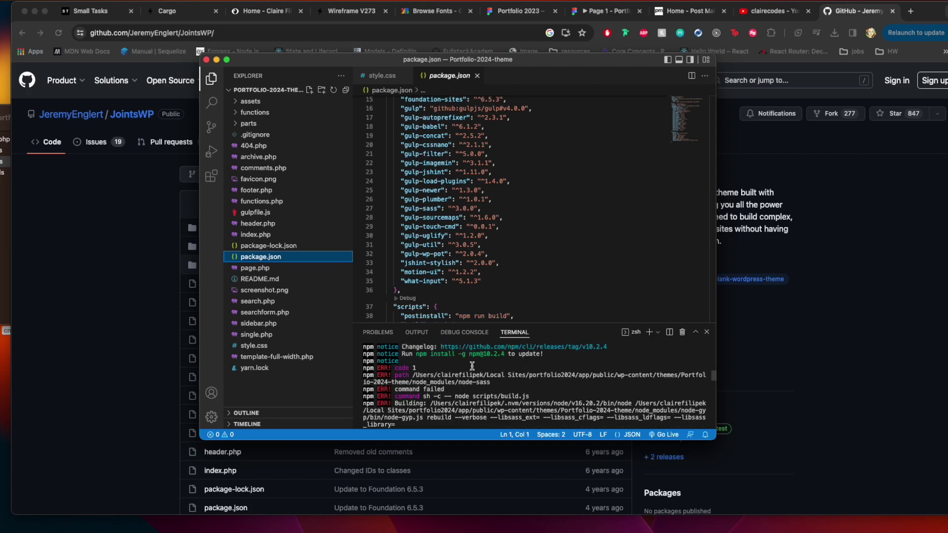
{"action": "scroll", "coordinate": [482, 385], "scroll_direction": "up", "scroll_amount": 4}
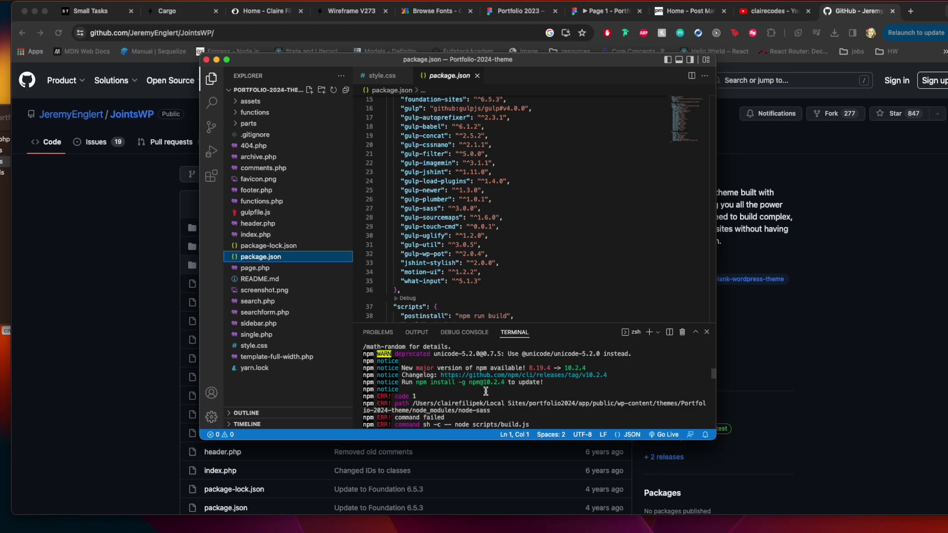
{"action": "scroll", "coordinate": [486, 392], "scroll_direction": "up", "scroll_amount": 1}
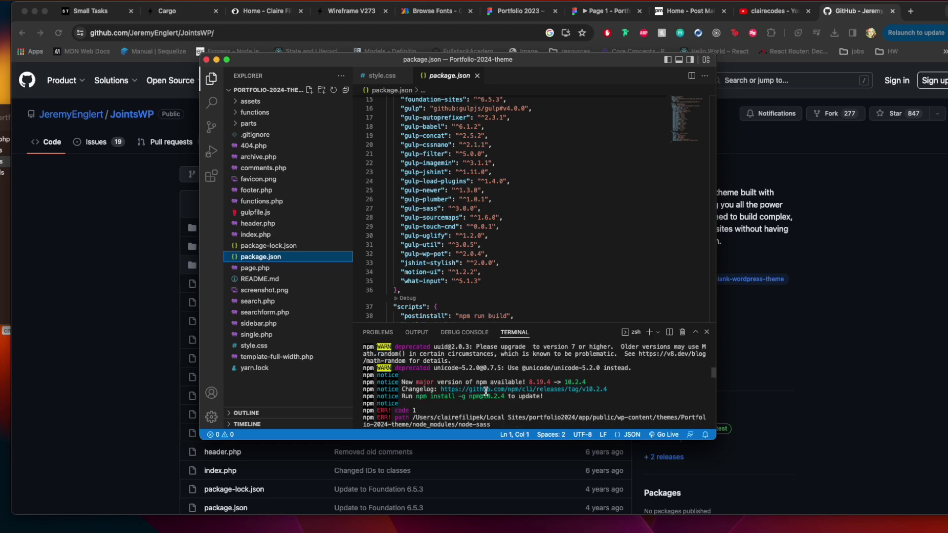
{"action": "scroll", "coordinate": [486, 391], "scroll_direction": "up", "scroll_amount": 1}
{"action": "scroll", "coordinate": [485, 392], "scroll_direction": "up", "scroll_amount": 1}
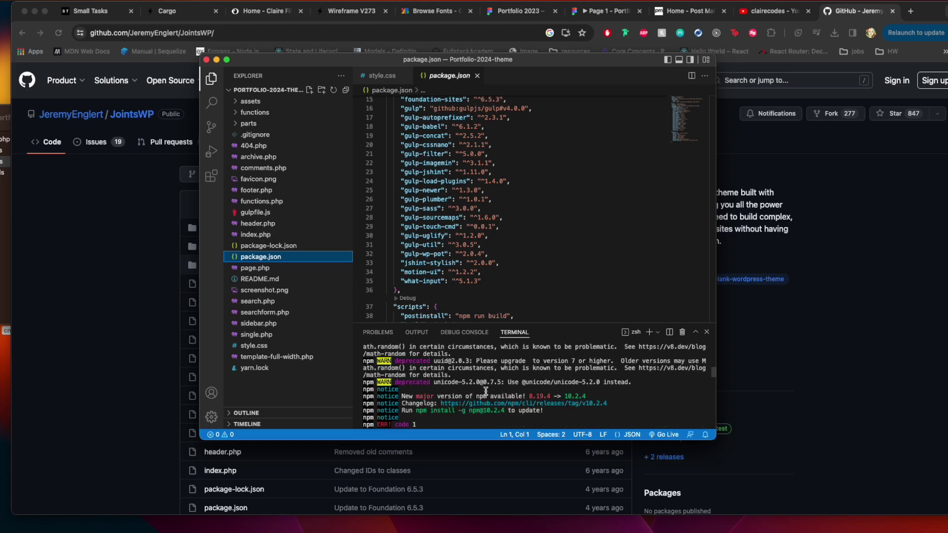
{"action": "scroll", "coordinate": [486, 391], "scroll_direction": "up", "scroll_amount": 4}
{"action": "scroll", "coordinate": [486, 392], "scroll_direction": "down", "scroll_amount": 5}
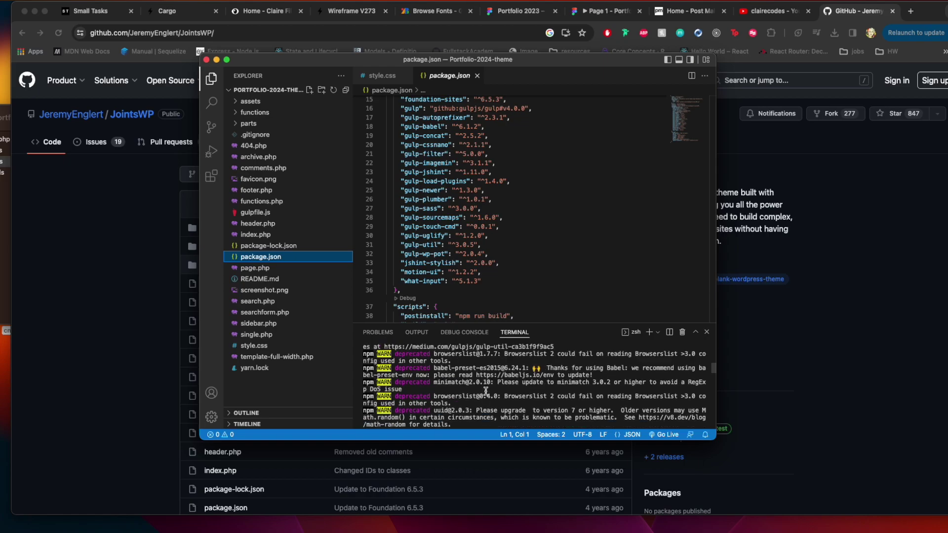
{"action": "scroll", "coordinate": [486, 391], "scroll_direction": "down", "scroll_amount": 2}
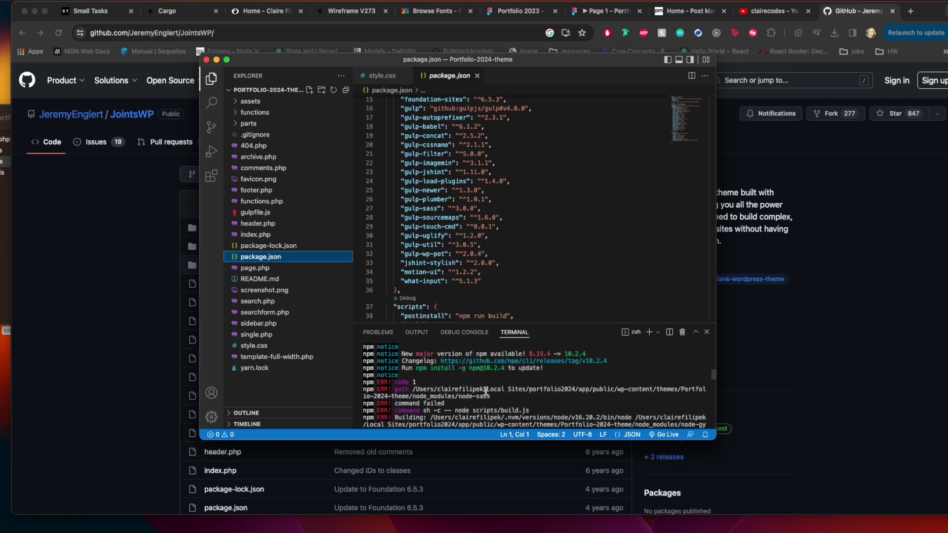
{"action": "left_click", "coordinate": [119, 227]}
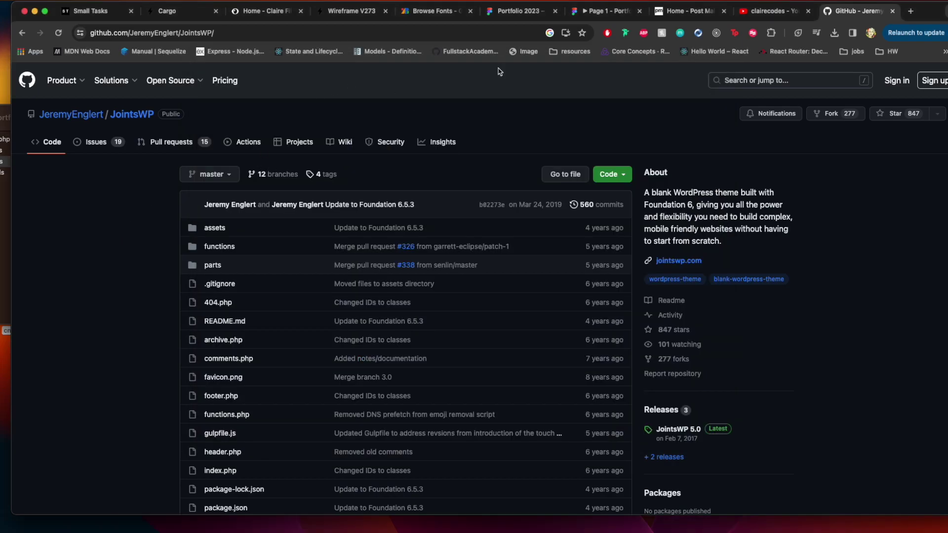
Switch to Portfolio 2023 and pan between Wireframe 1's My Diary 2023 layout and Wireframe 2's project list
{"action": "left_click", "coordinate": [516, 11]}
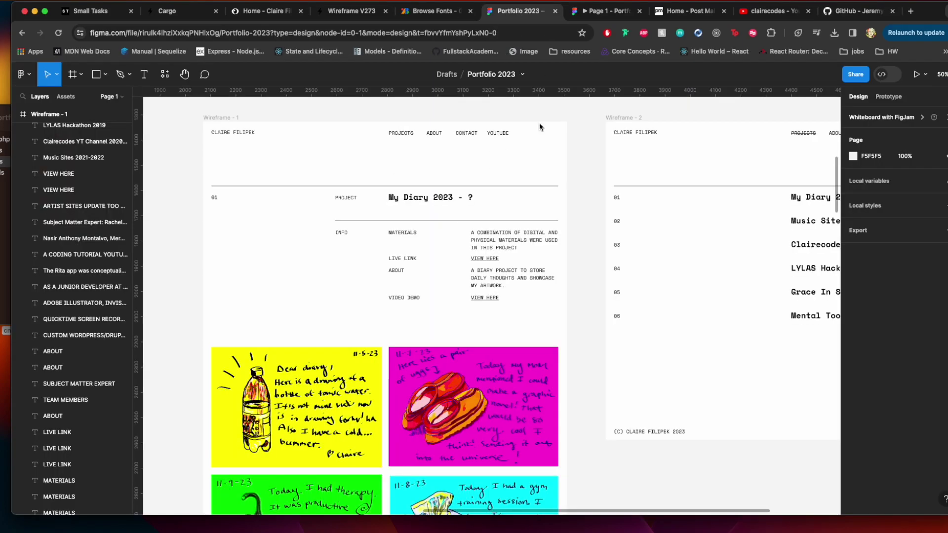
{"action": "scroll", "coordinate": [496, 185], "scroll_direction": "left", "scroll_amount": 2}
{"action": "scroll", "coordinate": [496, 185], "scroll_direction": "down", "scroll_amount": 1}
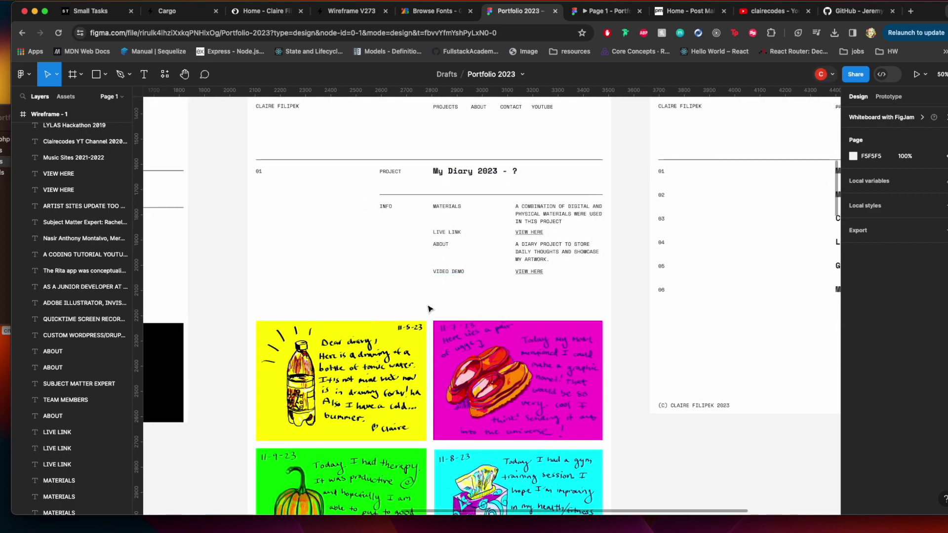
{"action": "scroll", "coordinate": [428, 309], "scroll_direction": "down", "scroll_amount": 1}
{"action": "scroll", "coordinate": [429, 309], "scroll_direction": "up", "scroll_amount": 2}
{"action": "scroll", "coordinate": [428, 309], "scroll_direction": "right", "scroll_amount": 3}
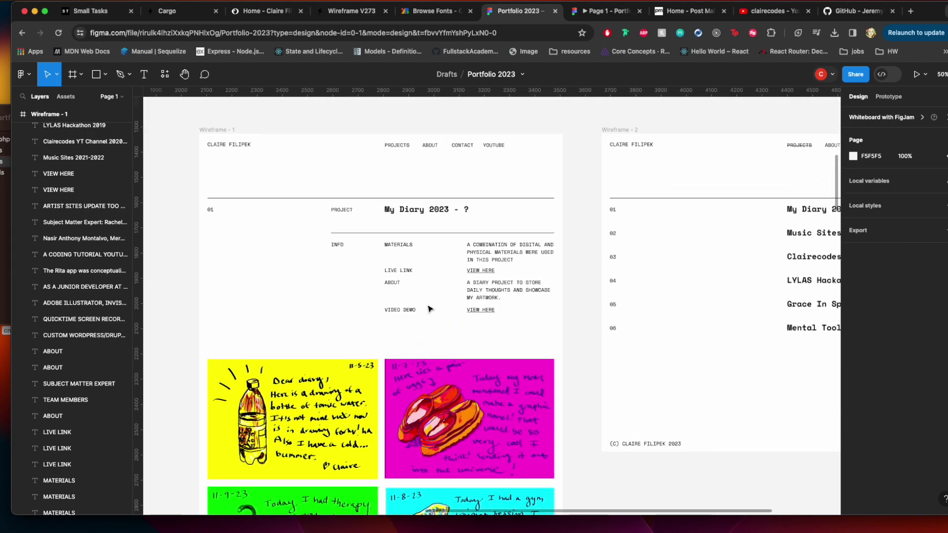
{"action": "scroll", "coordinate": [428, 309], "scroll_direction": "right", "scroll_amount": 2}
{"action": "scroll", "coordinate": [428, 309], "scroll_direction": "up", "scroll_amount": 1}
{"action": "scroll", "coordinate": [563, 260], "scroll_direction": "right", "scroll_amount": 2}
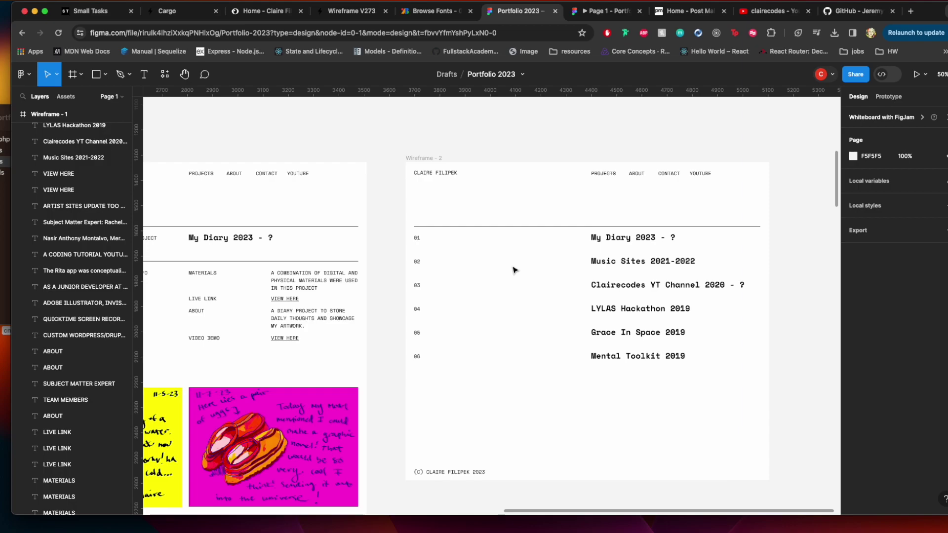
{"action": "scroll", "coordinate": [514, 270], "scroll_direction": "left", "scroll_amount": 5}
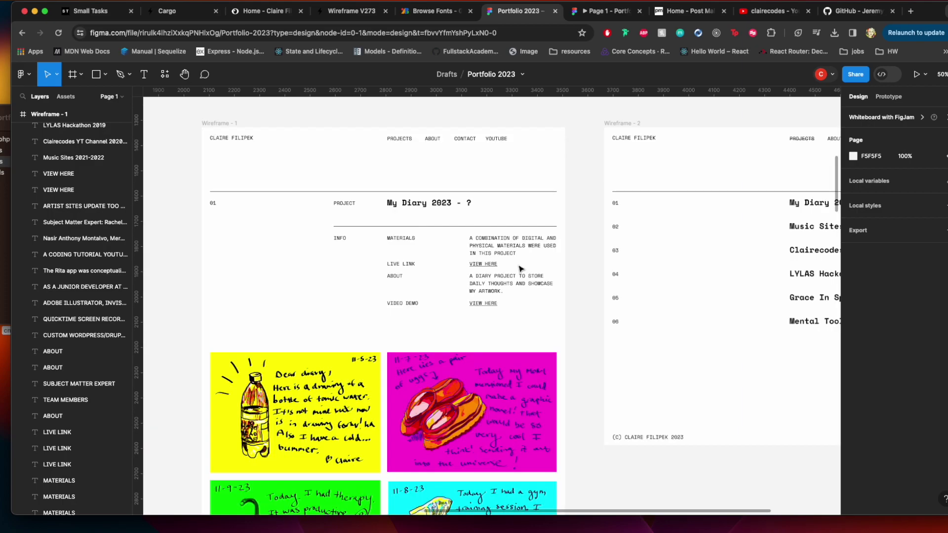